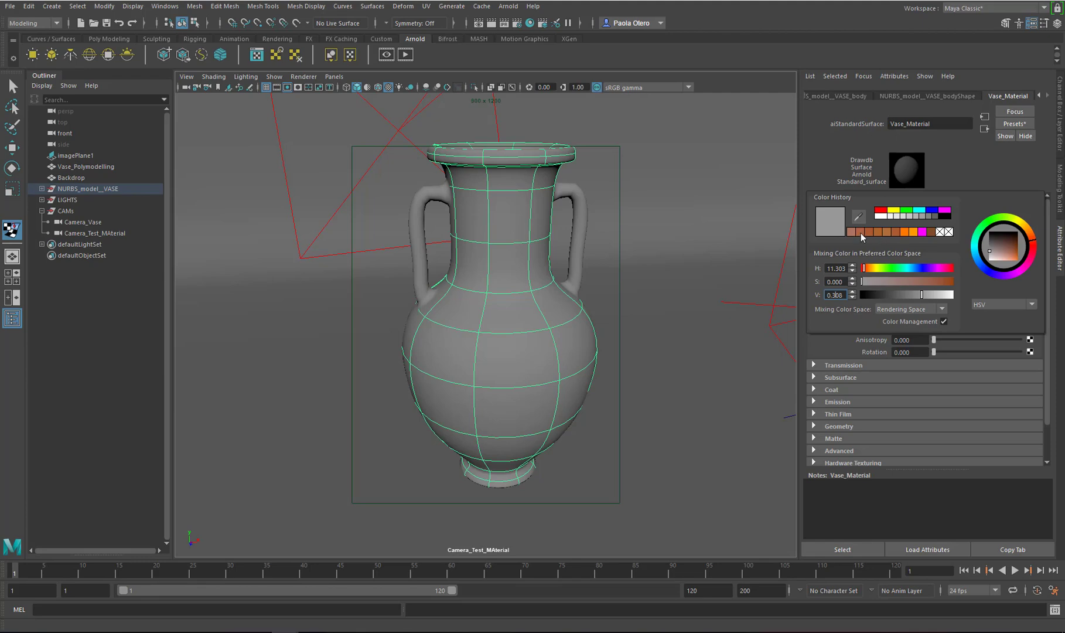
Set Vase_Material's base color to an orange from the color history, raising its saturation while comparing with the reference image
left_click(861, 232)
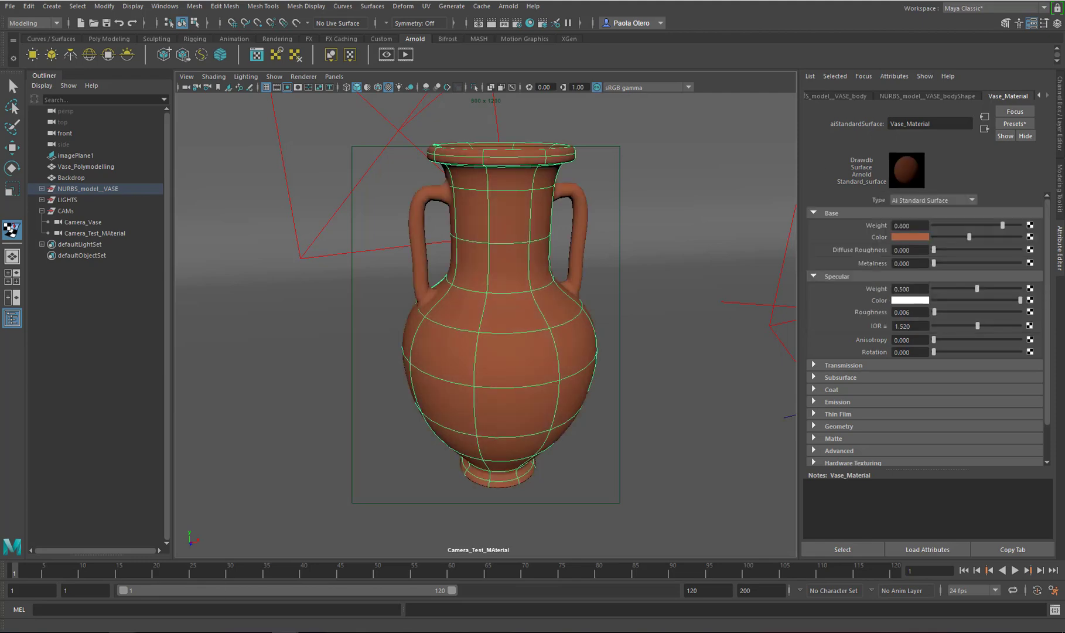
left_click(95, 632)
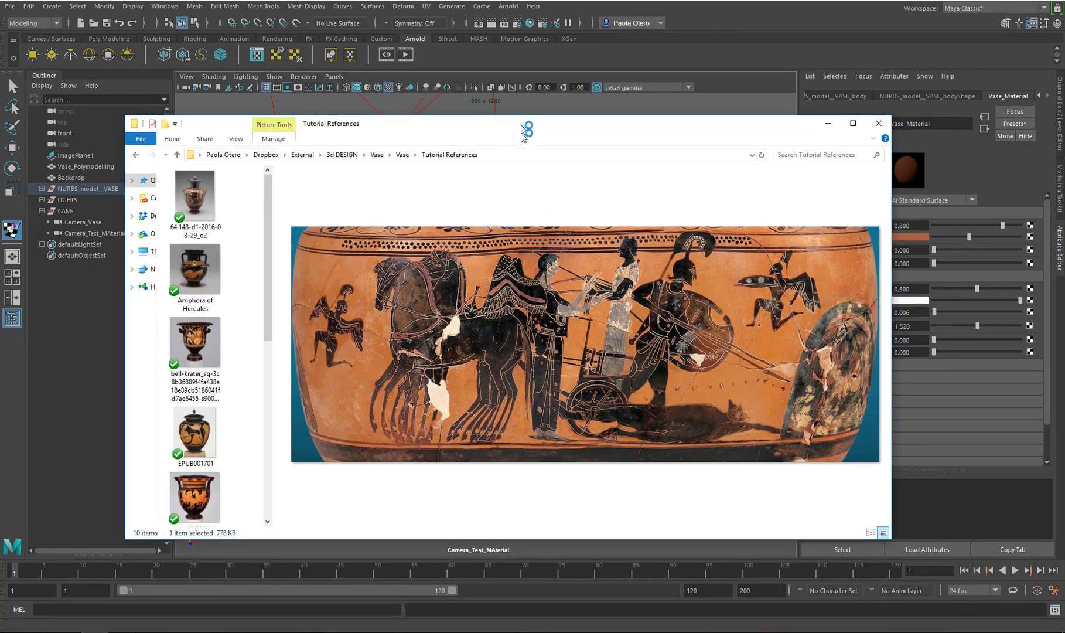
left_click_drag(520, 123, 495, 254)
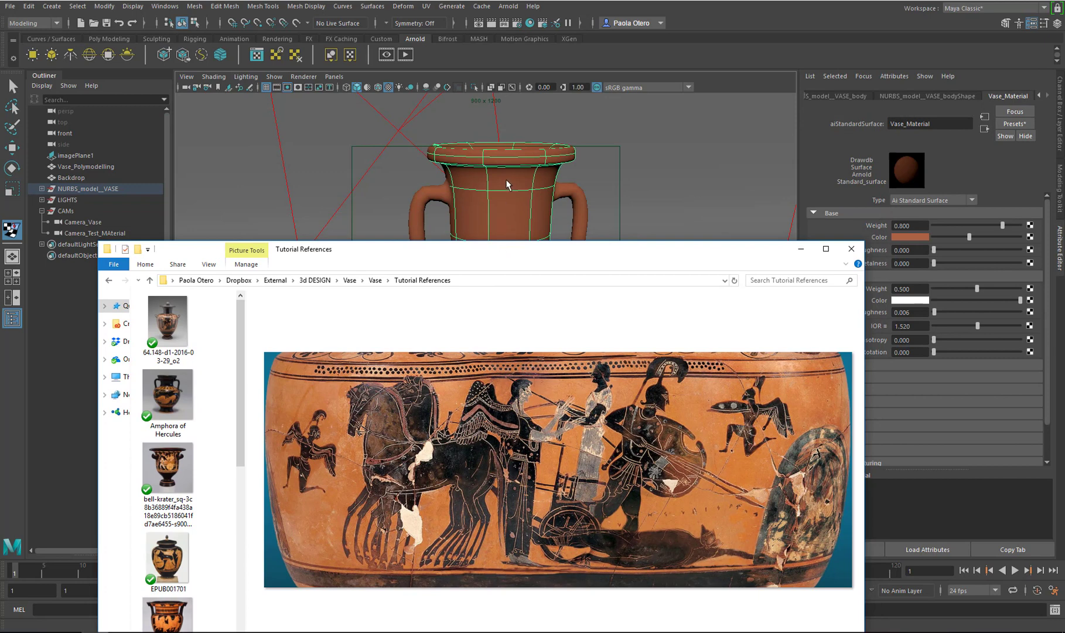
left_click(924, 238)
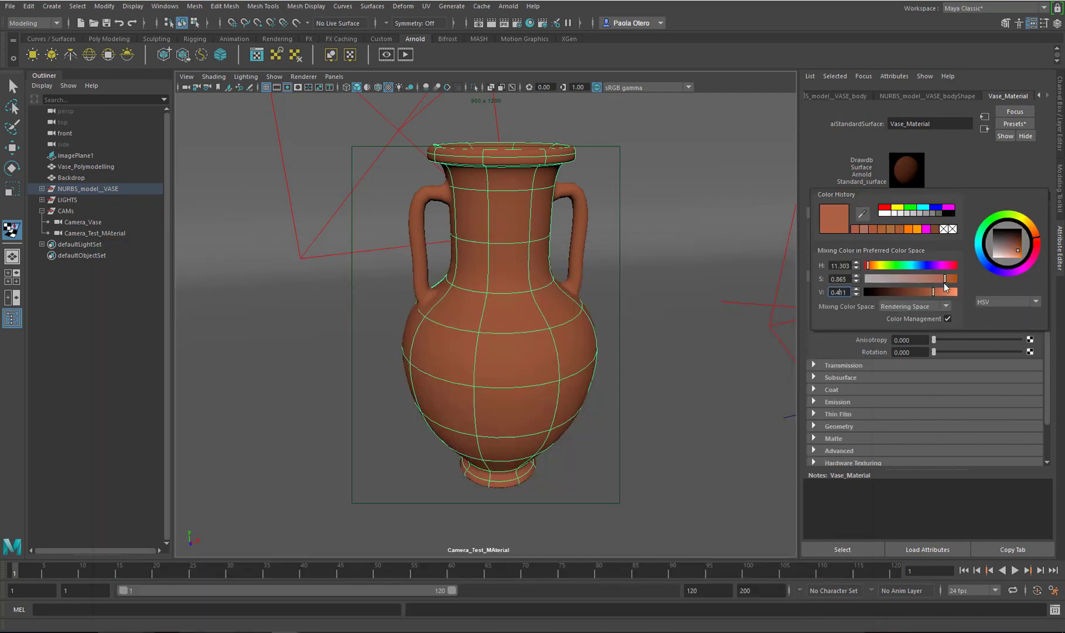
left_click_drag(946, 280, 953, 279)
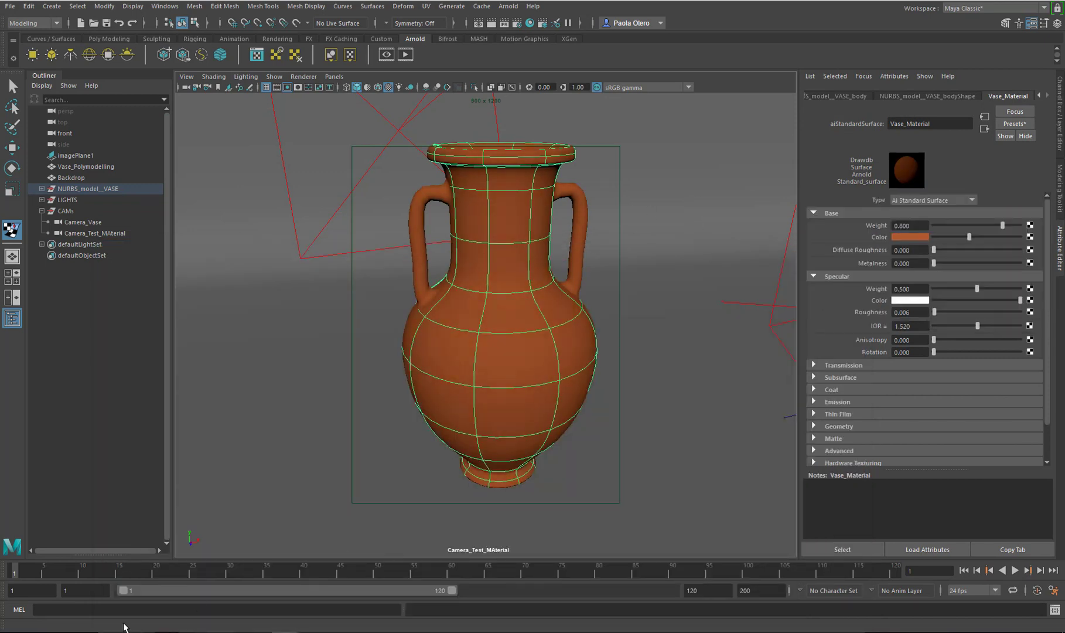
Refine the vase's base color with a color history swatch and the color wheel, checking the reference image
left_click(128, 630)
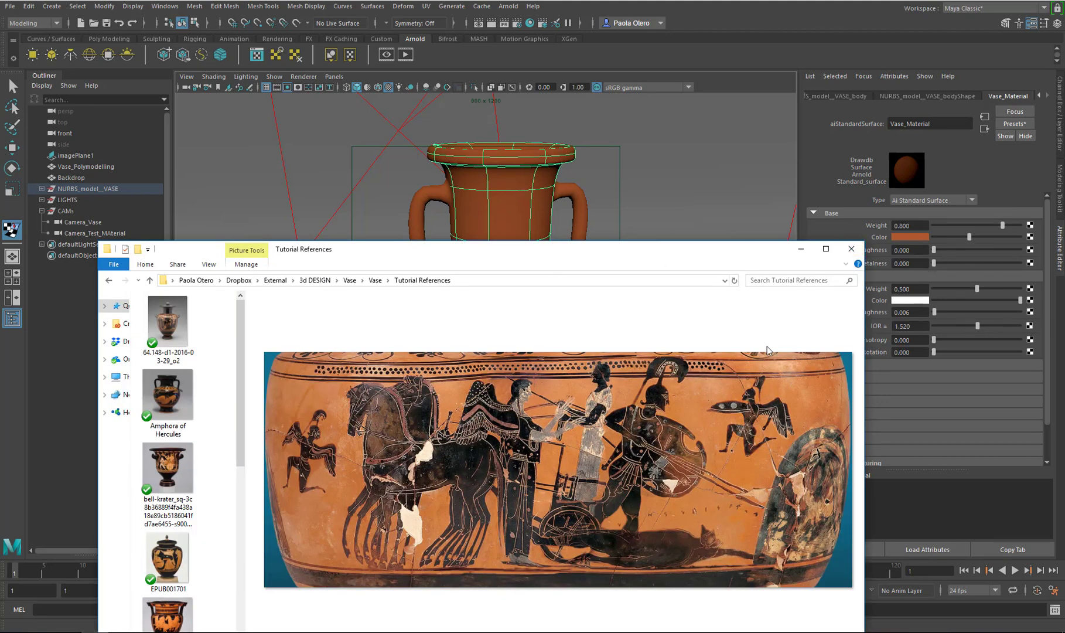
left_click_drag(497, 254, 1064, 146)
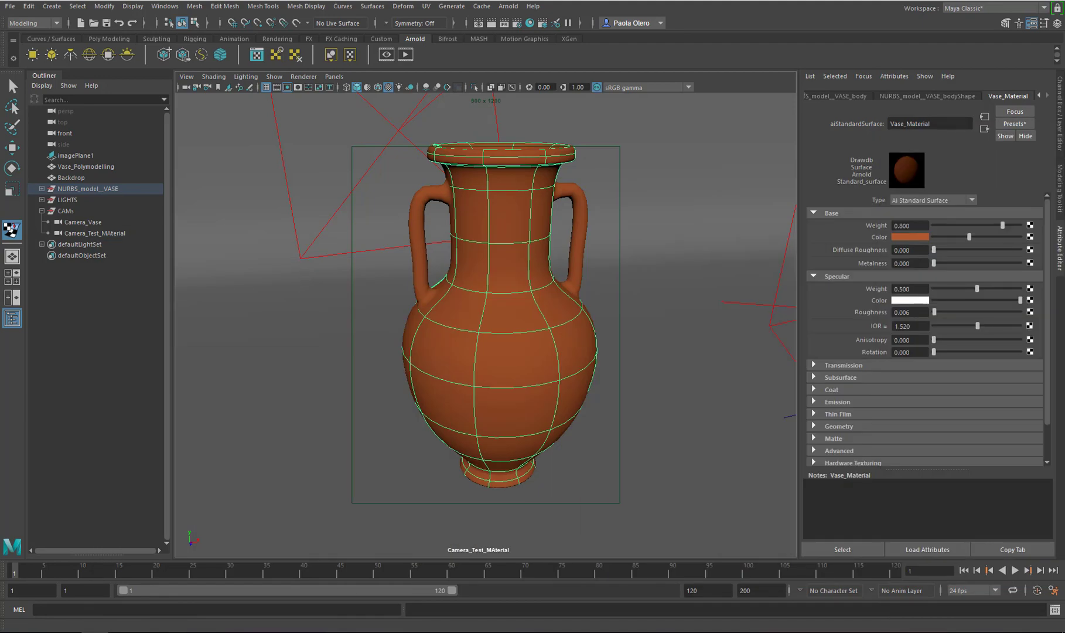
left_click(922, 238)
left_click(861, 230)
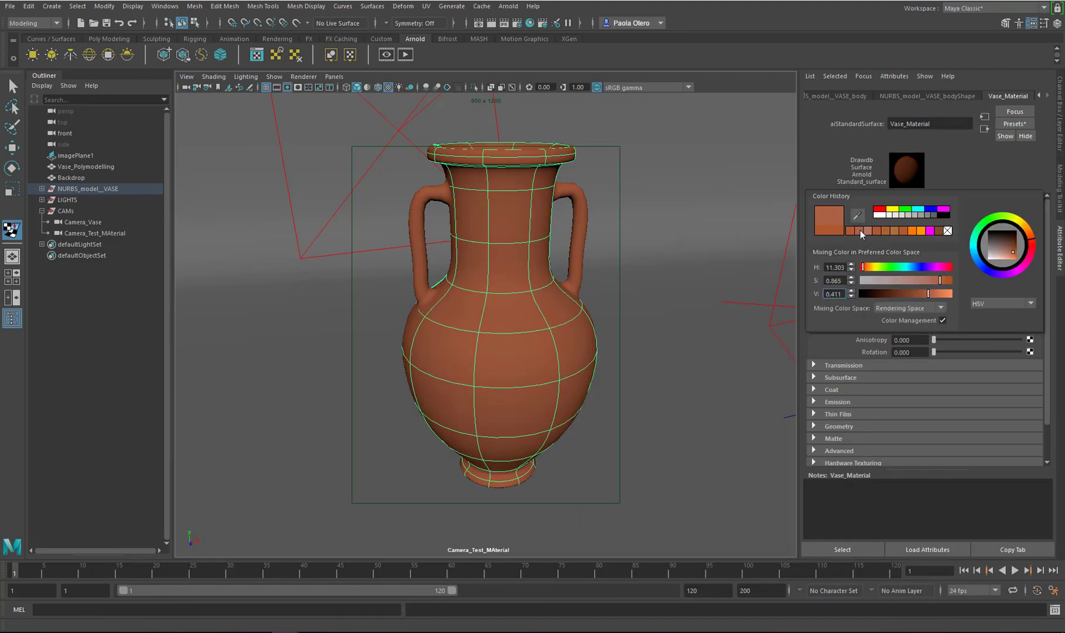
left_click(1034, 235)
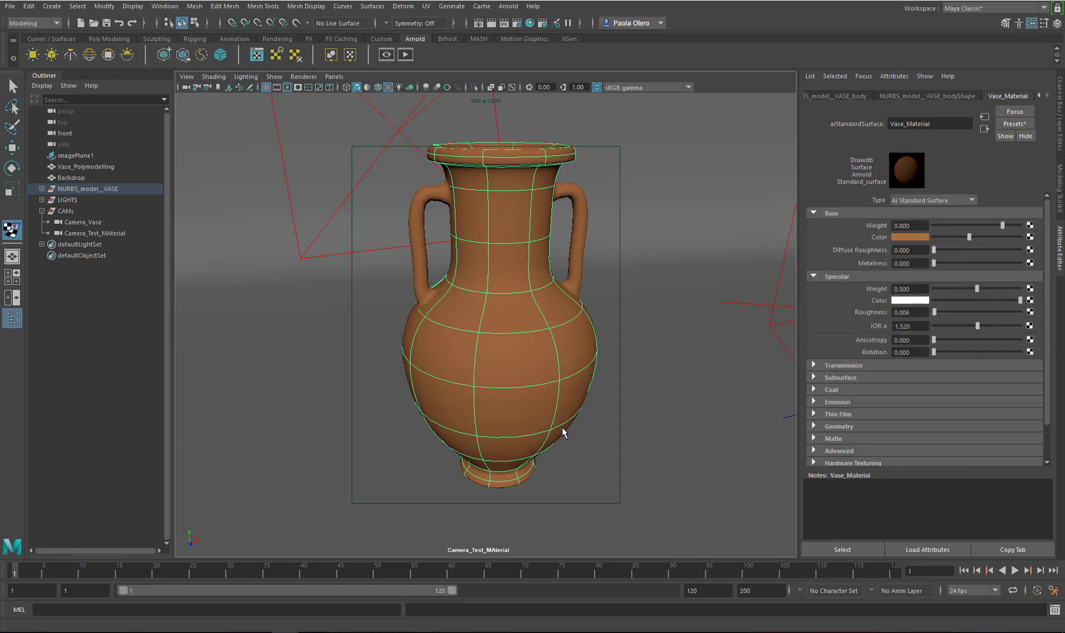
left_click(916, 237)
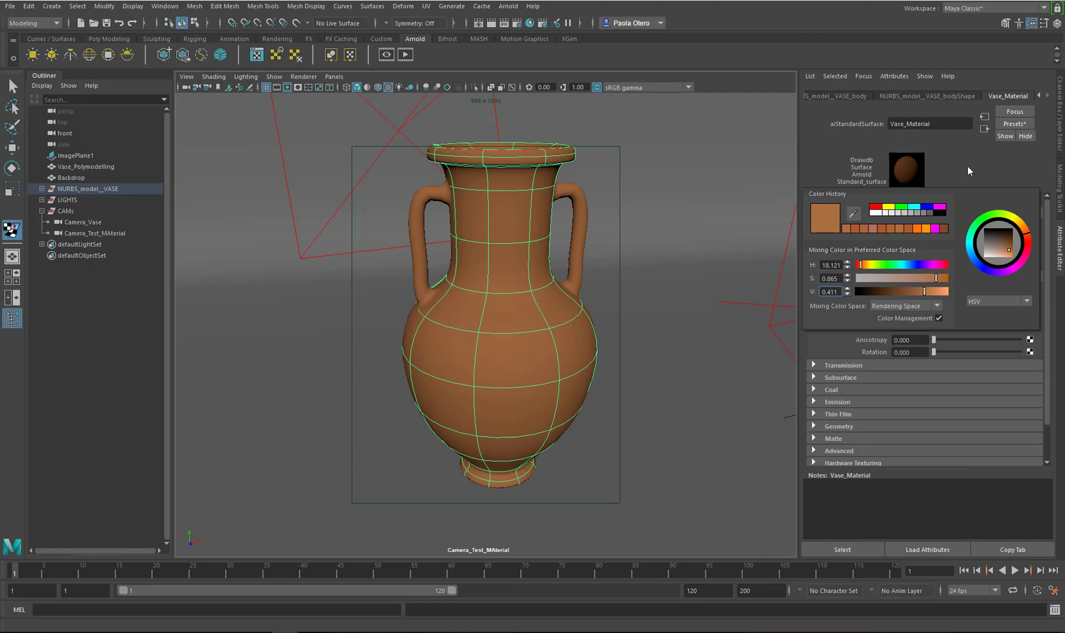
Open the Hypershade and create an aiFlat shader node
left_click(530, 23)
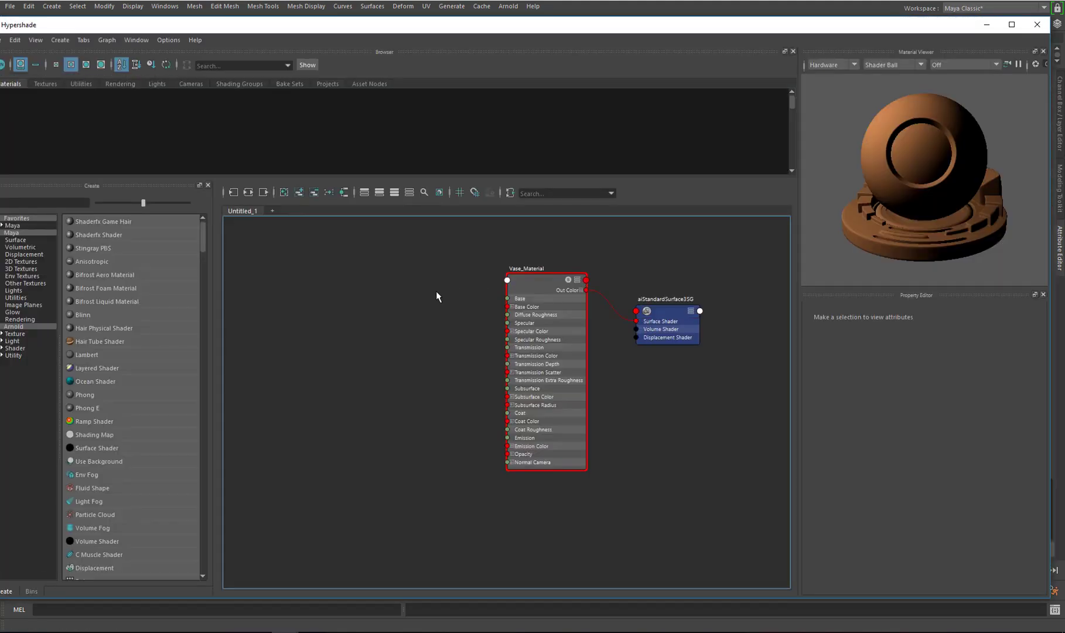
key("Tab")
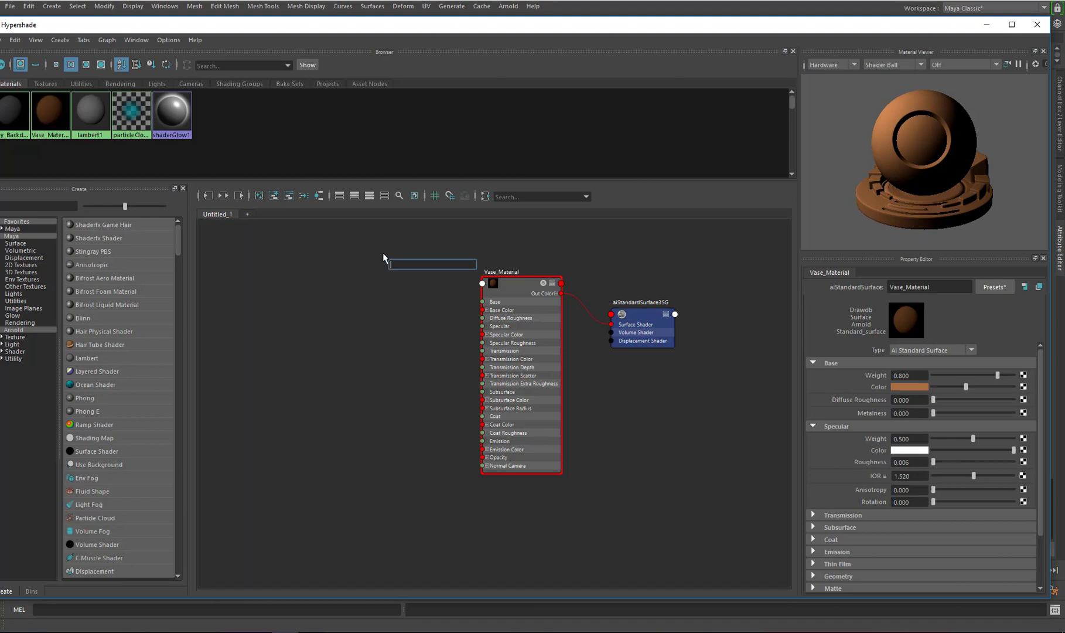
type("aifla")
left_click(402, 283)
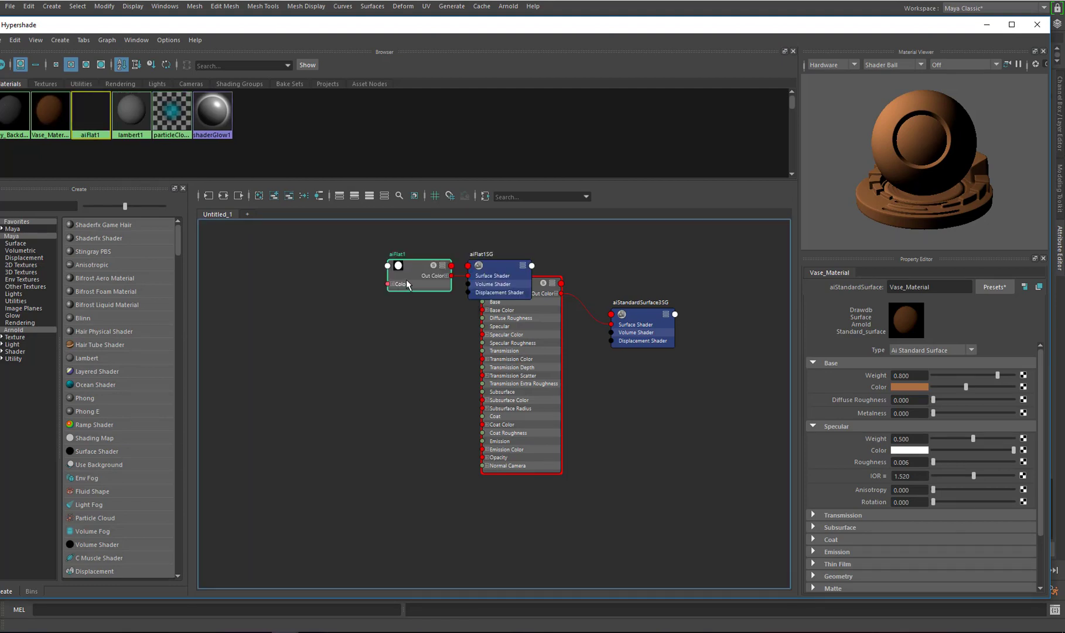
Rename the aiFlat node to aiFlat1_sample
left_click(950, 286)
type("_sampl")
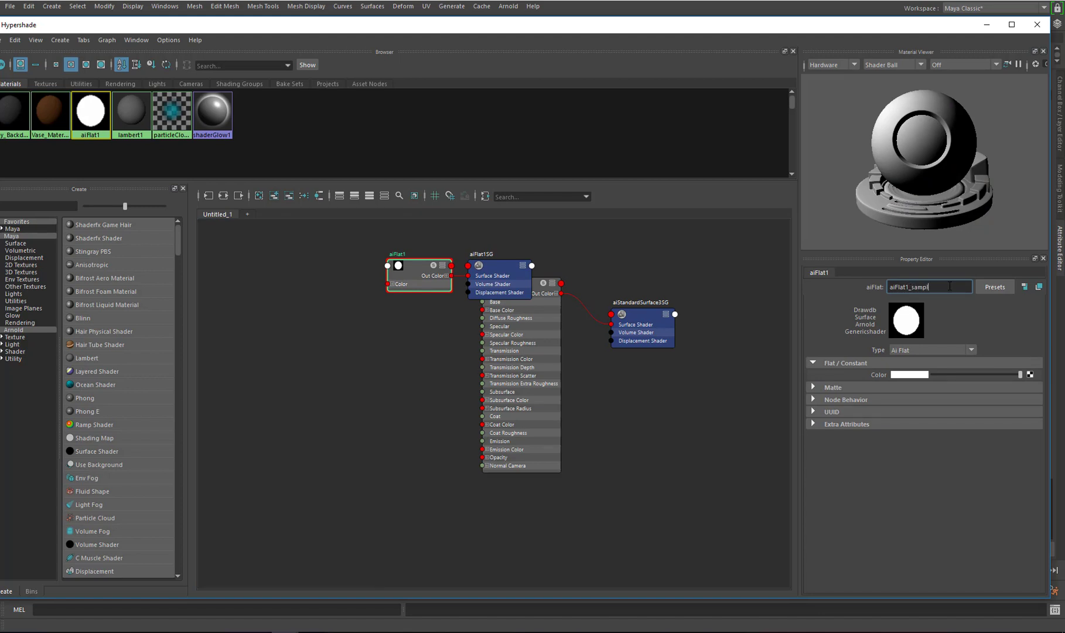
type("e")
key("Return")
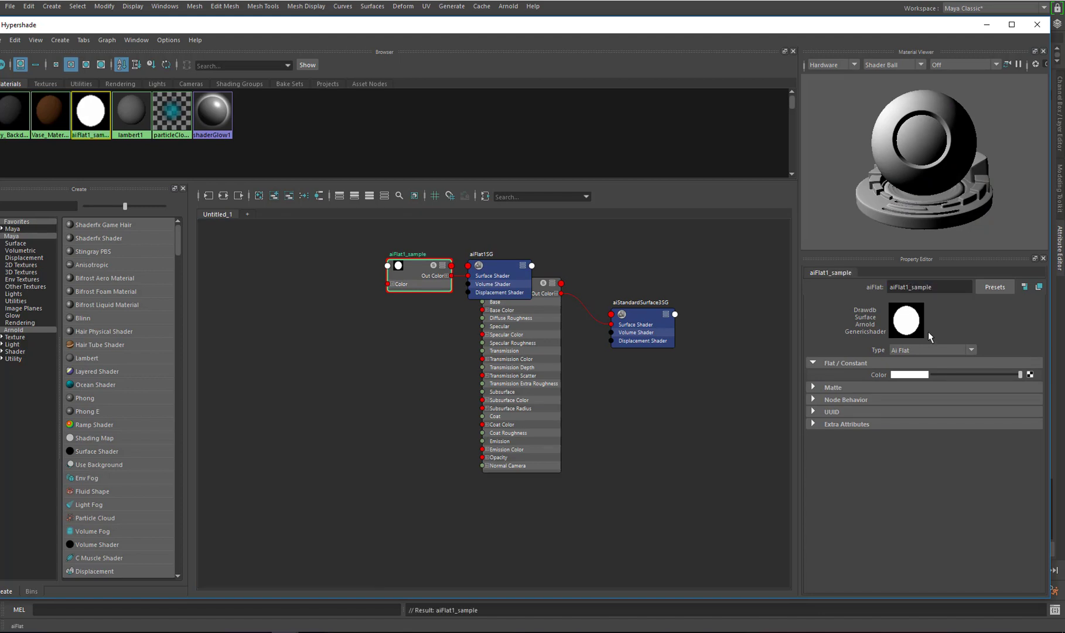
Set aiFlat1_sample's color to the vase orange from the color history
left_click(910, 375)
left_click(825, 381)
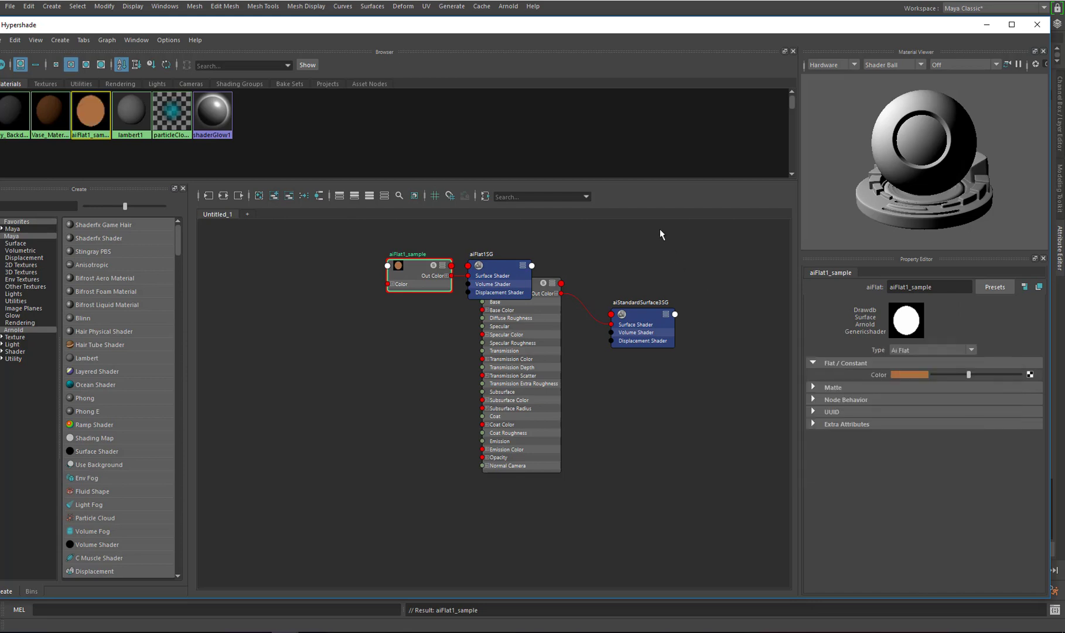
Delete the aiFlat1SG shading group and move the aiFlat1_sample node aside
left_click(497, 265)
key("Delete")
left_click_drag(411, 277, 676, 243)
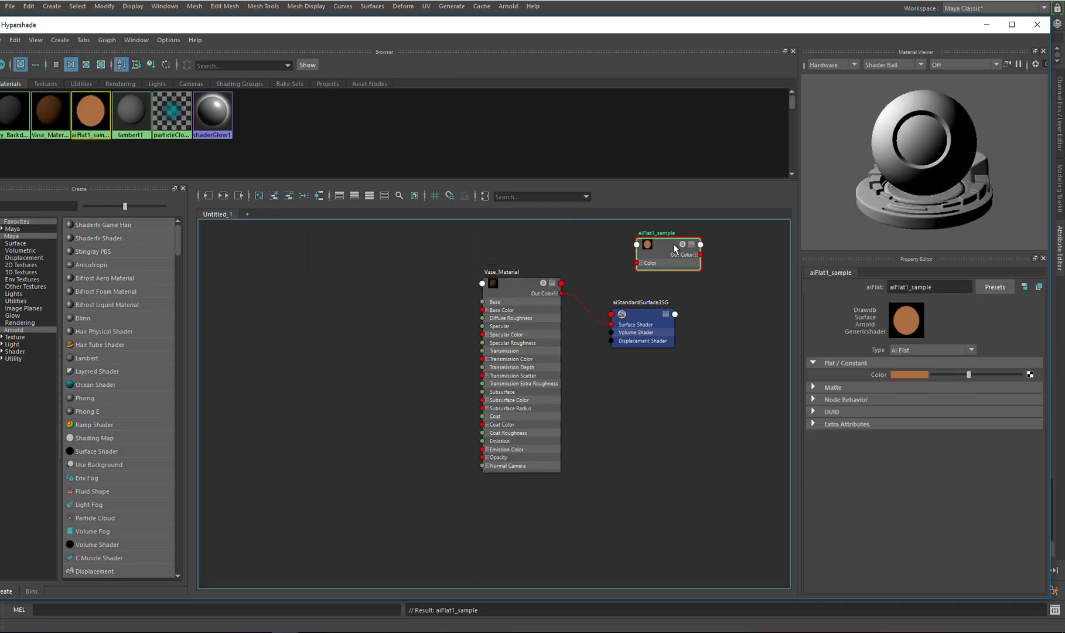
Enlarge the Hypershade window and remove the aiFlat1_sample node from the graph view
left_click_drag(319, 24, 369, 27)
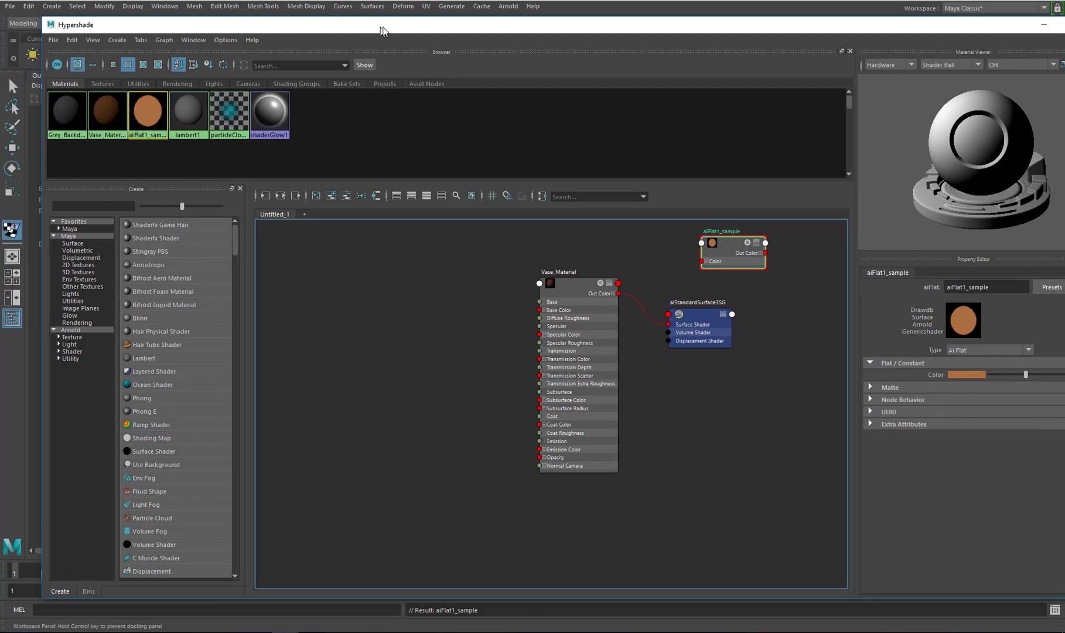
left_click(94, 84)
left_click(135, 85)
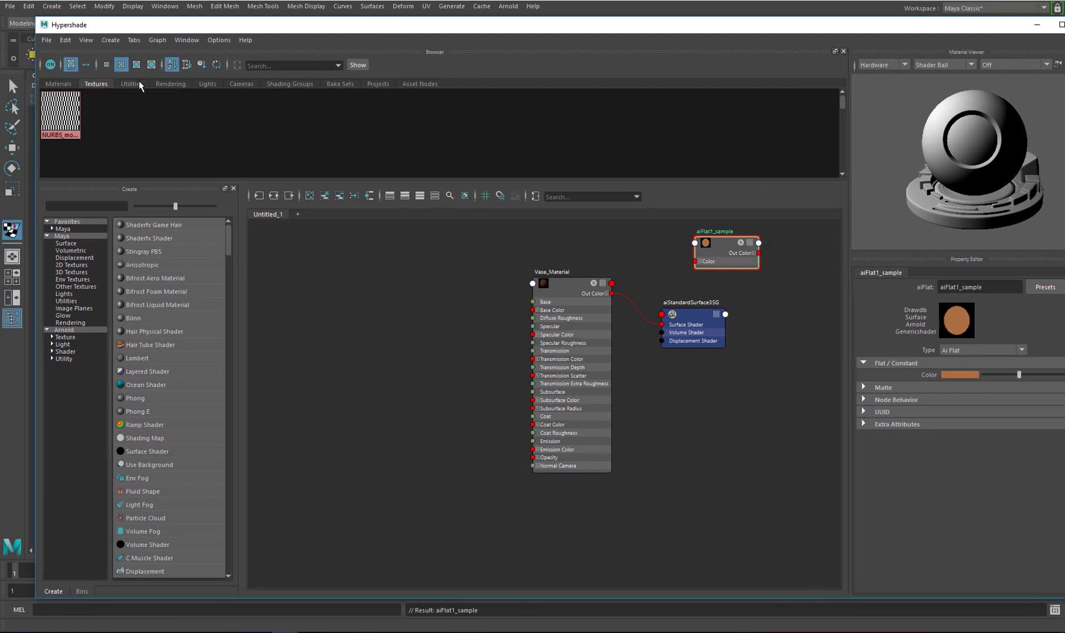
left_click(58, 84)
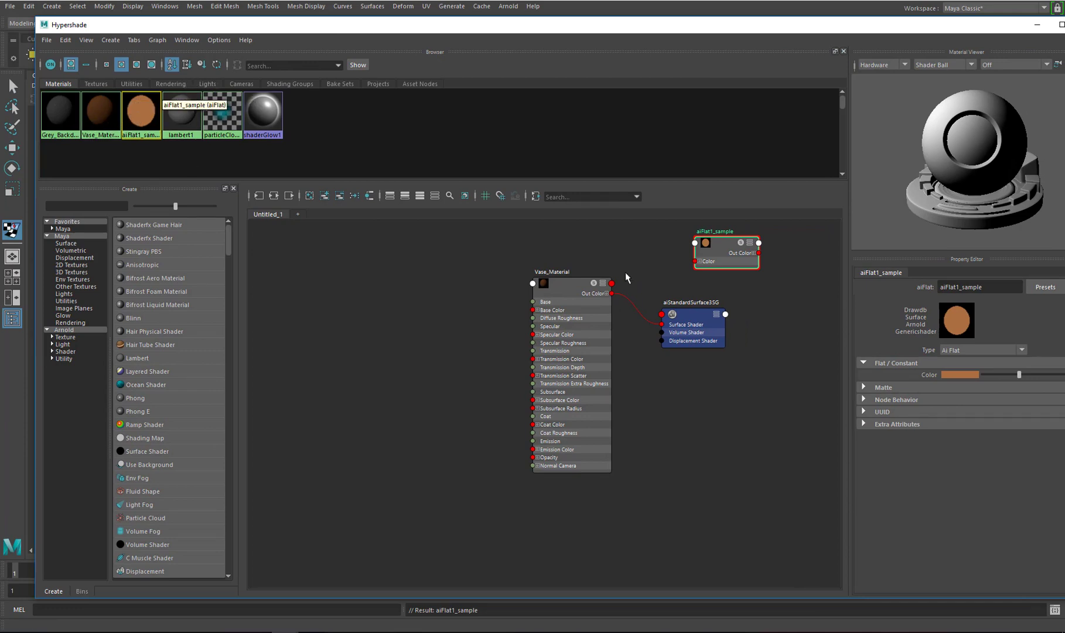
left_click_drag(725, 249, 716, 249)
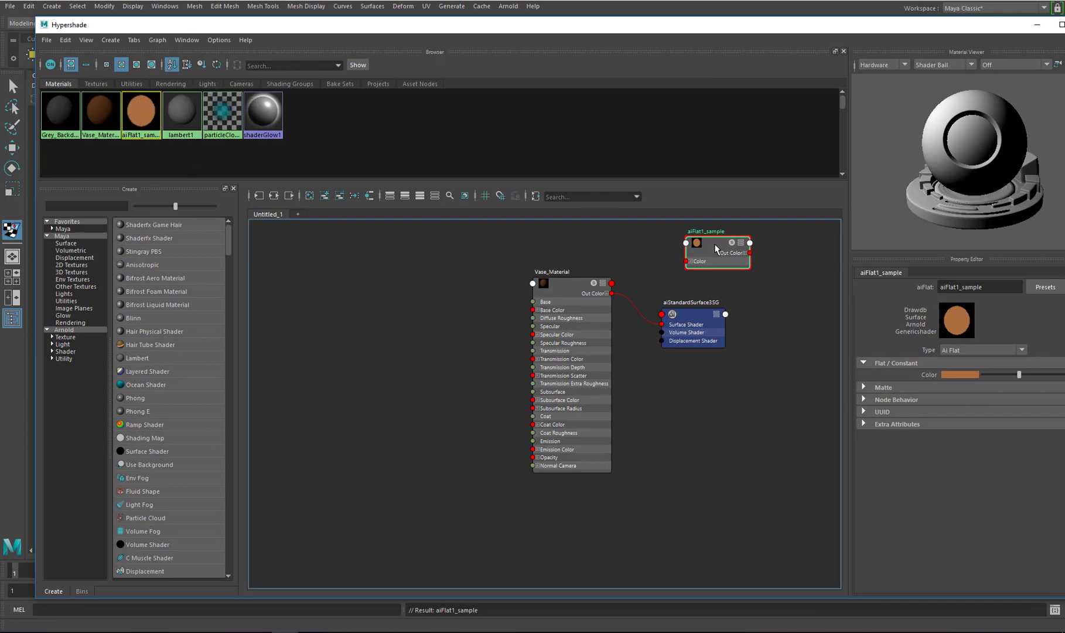
left_click(341, 196)
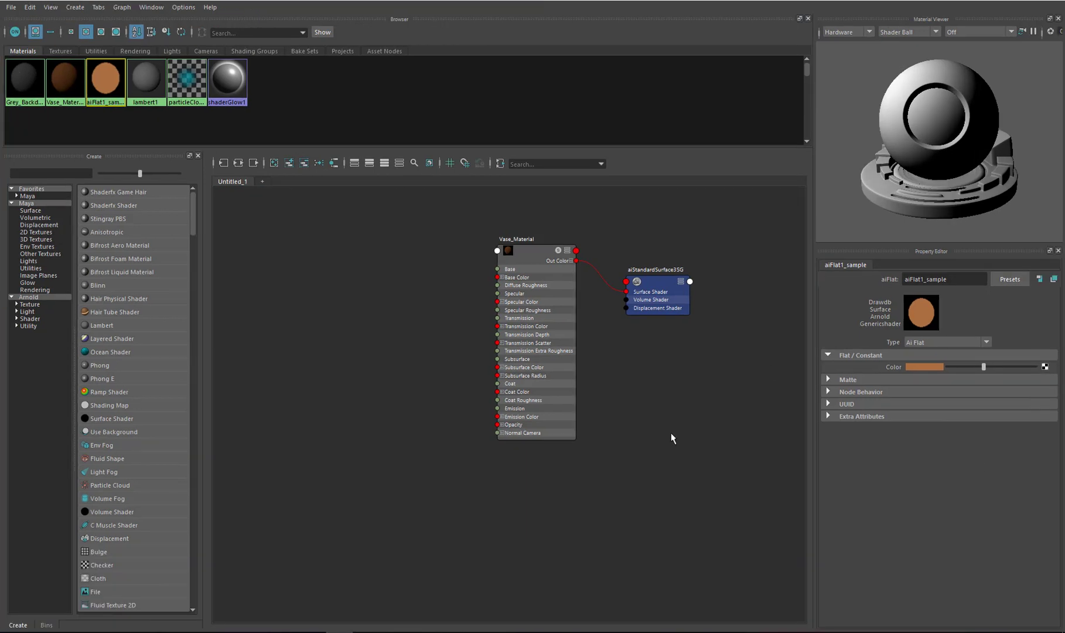
Reposition the Vase_Material node in the graph
left_click(681, 420)
left_click_drag(541, 256, 522, 240)
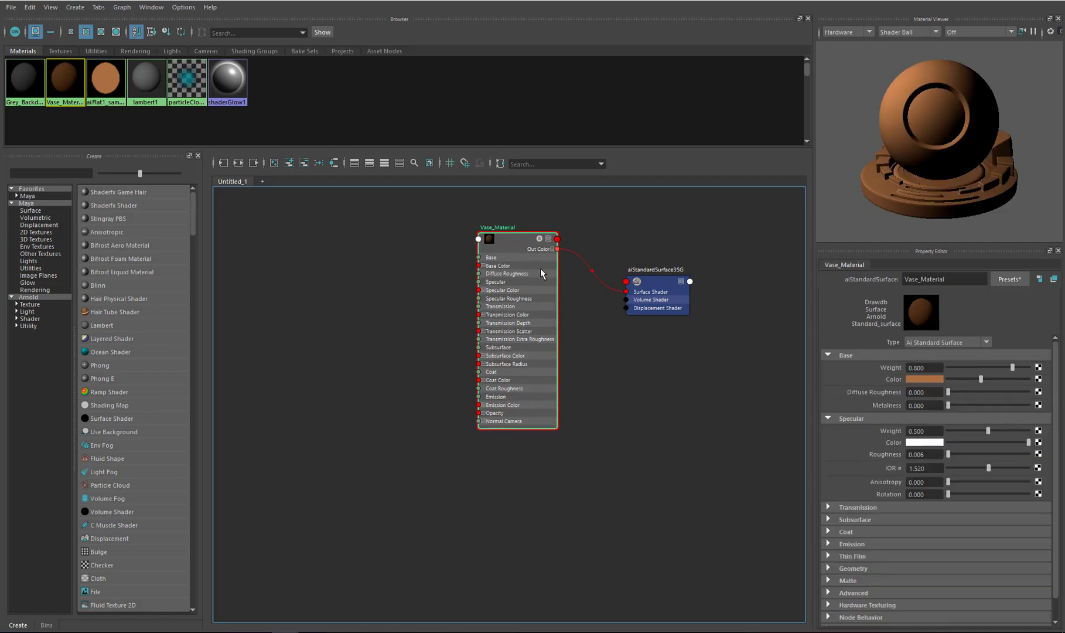
scroll(581, 308, "down", 2)
scroll(584, 307, "up", 2)
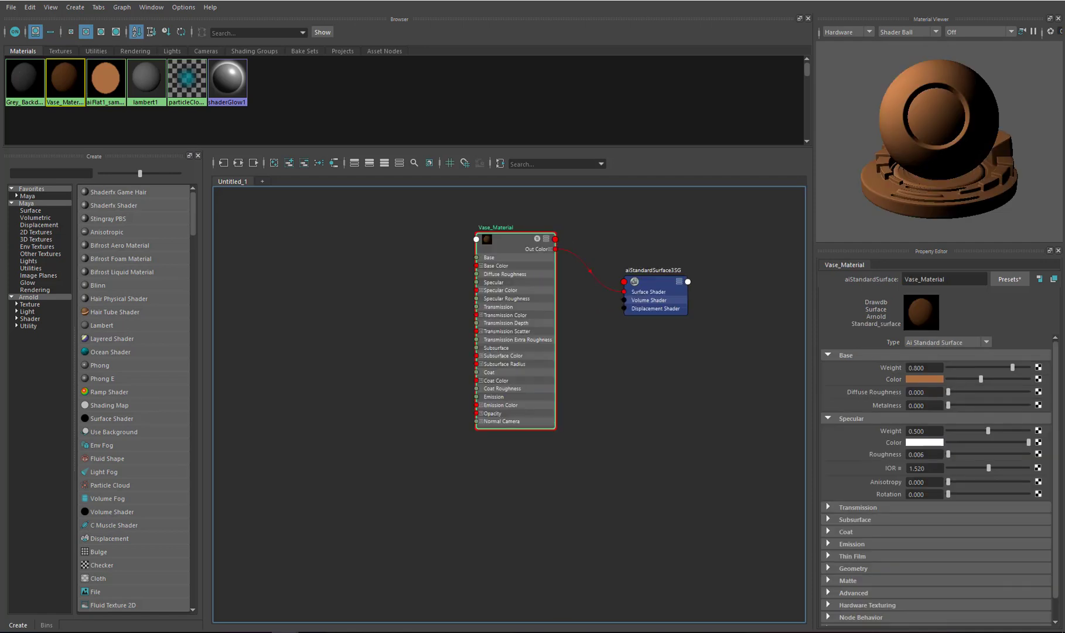
Browse the vase images in the Tutorial References folder for decoration ideas
left_click_drag(1064, 82, 523, 132)
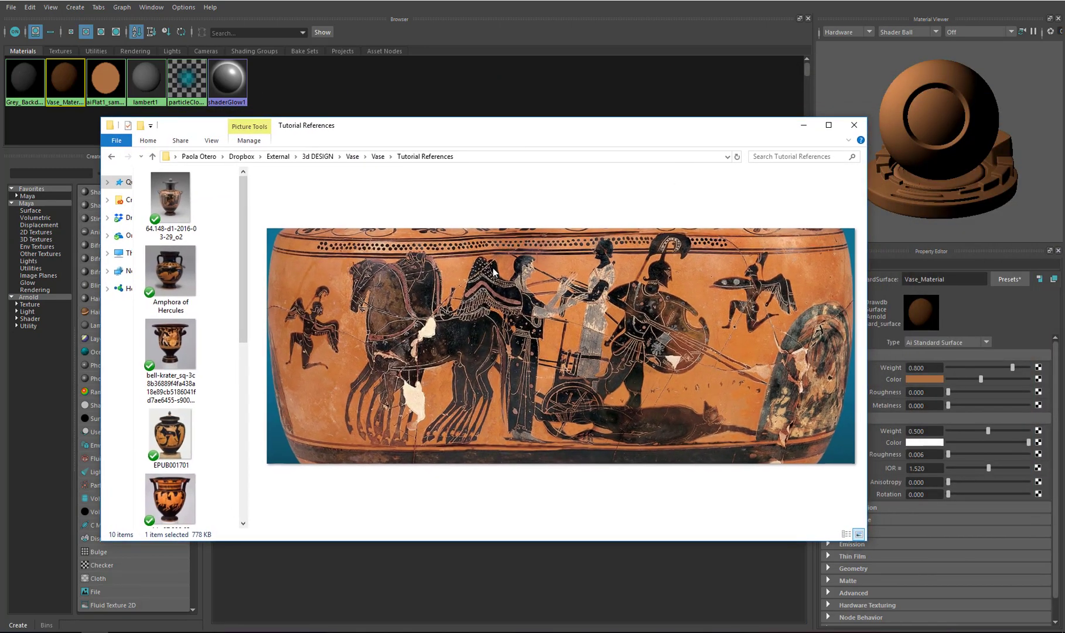
left_click_drag(250, 252, 340, 250)
left_click(303, 196)
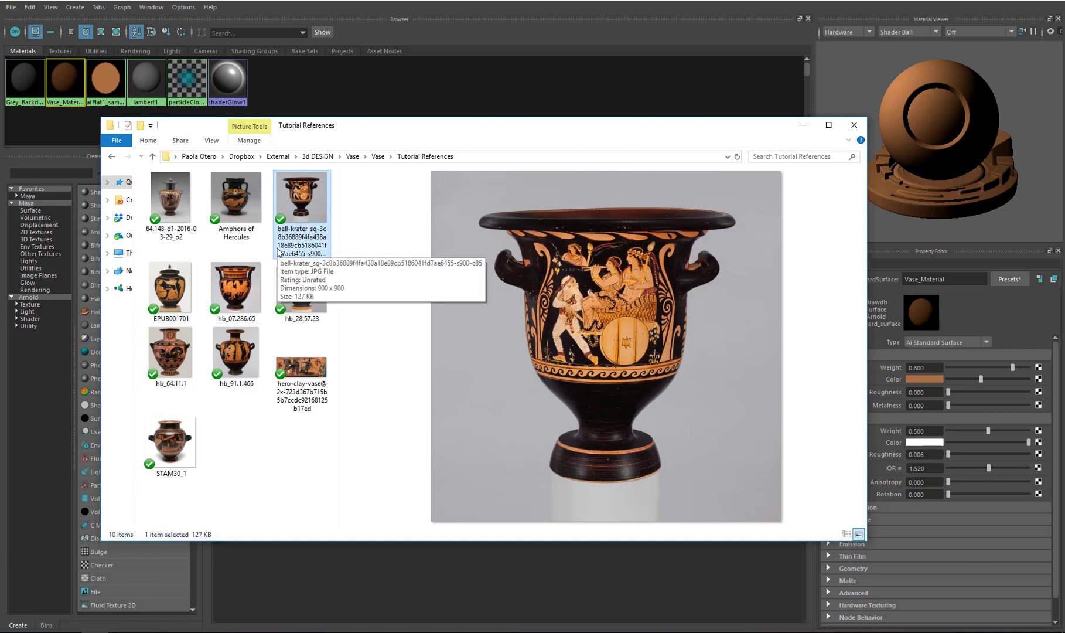
left_click(235, 289)
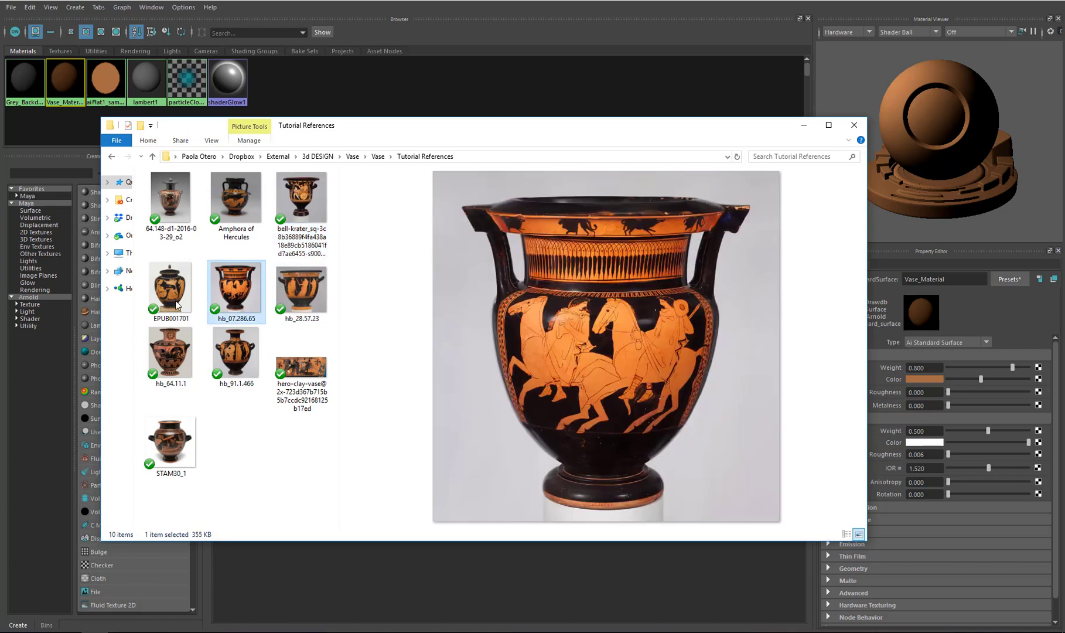
left_click(170, 288)
left_click(174, 375)
left_click(232, 359)
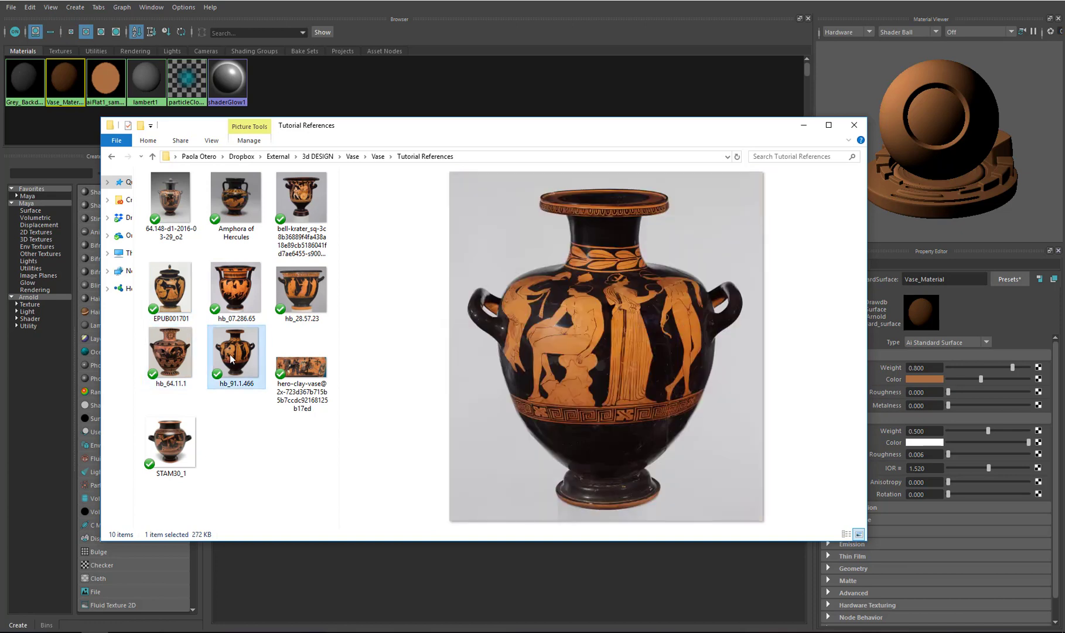
left_click(312, 379)
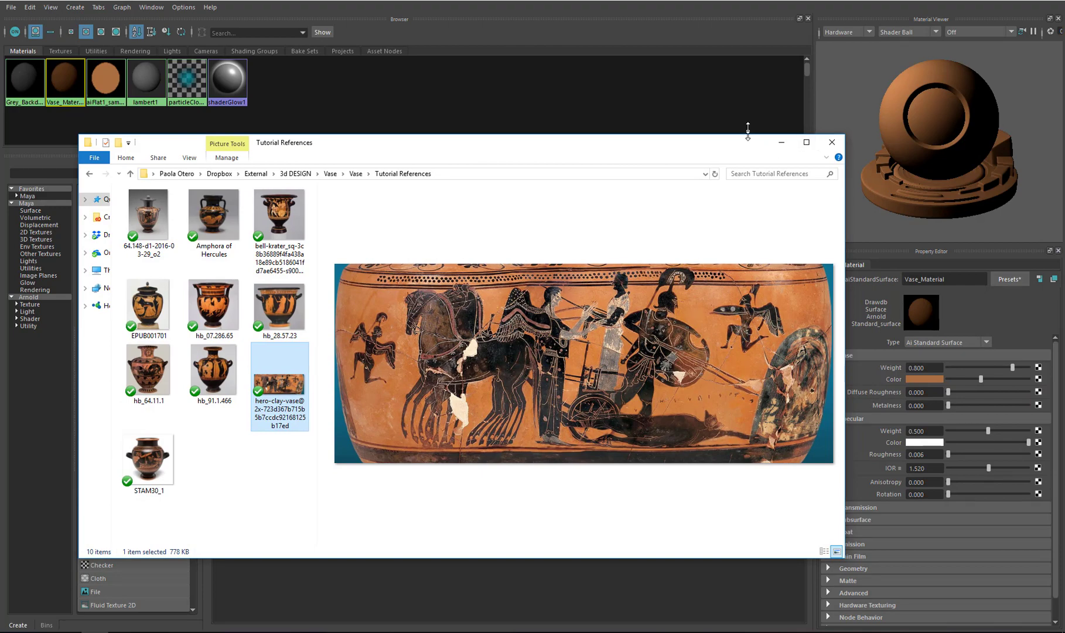
left_click_drag(748, 124, 746, 28)
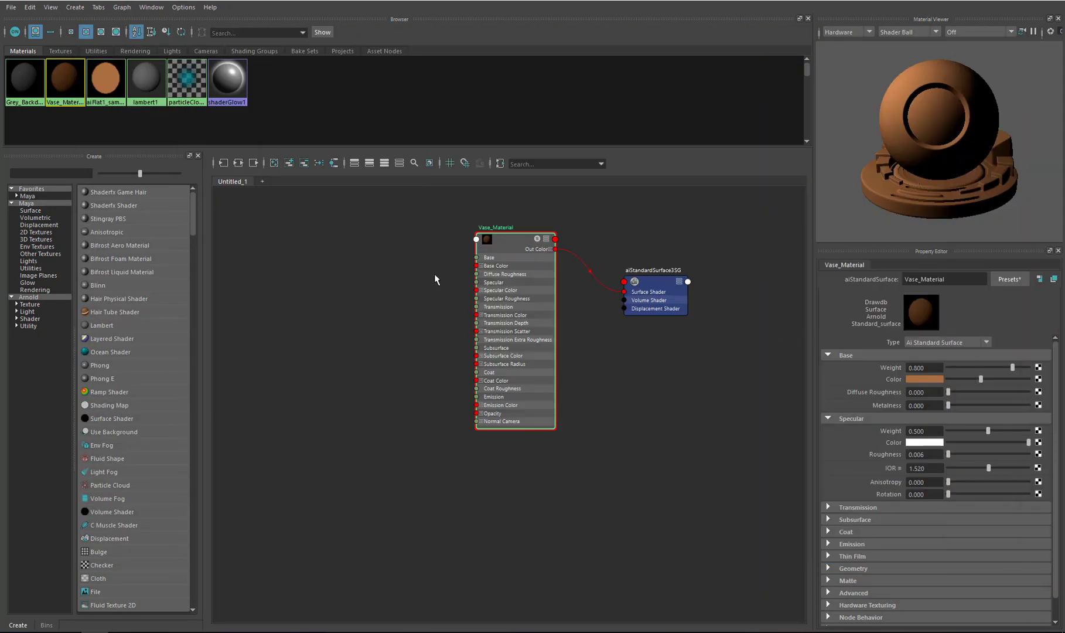
Create a Stucco 3D texture node in the graph
left_click(407, 347)
middle_click_drag(406, 347, 450, 337, "alt")
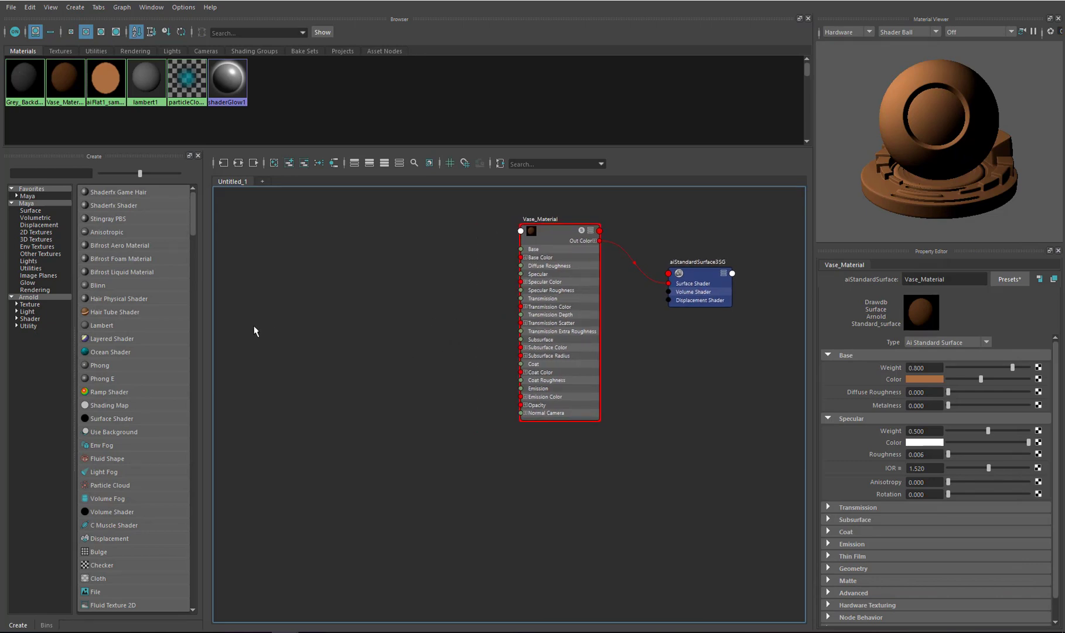
left_click(43, 240)
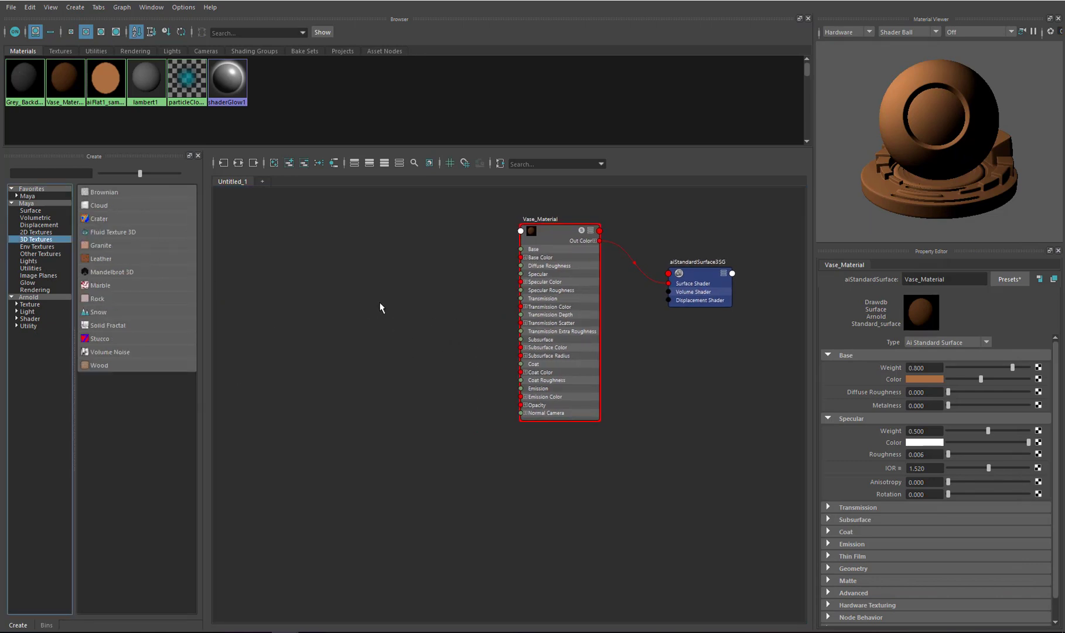
left_click(100, 338)
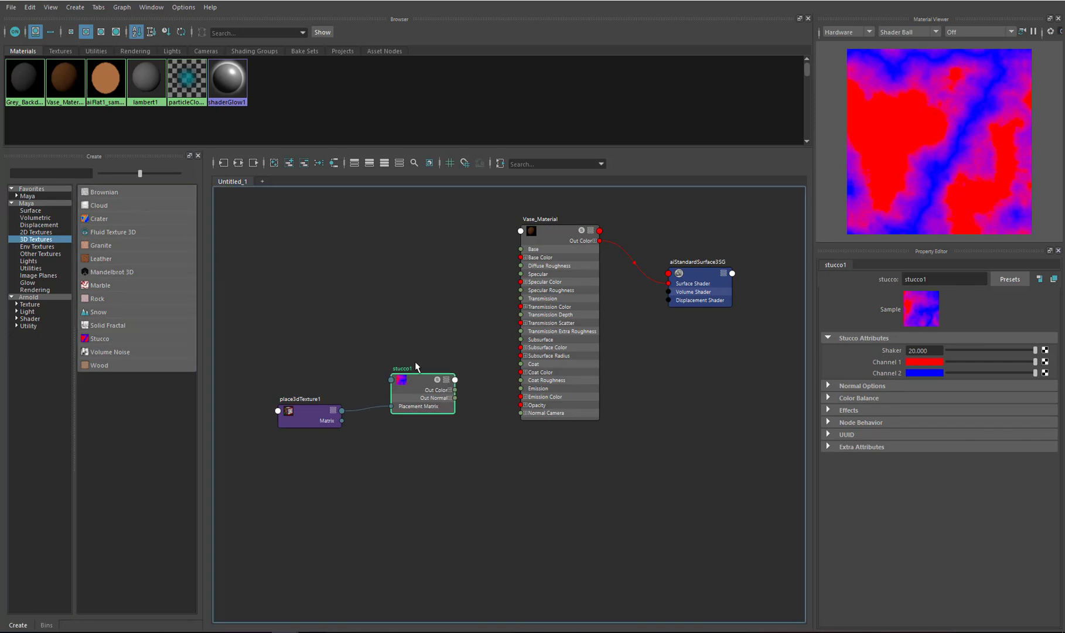
Arrange the placement node and stucco texture node side by side in the graph
left_click_drag(321, 420, 333, 349)
left_click_drag(424, 338, 417, 333)
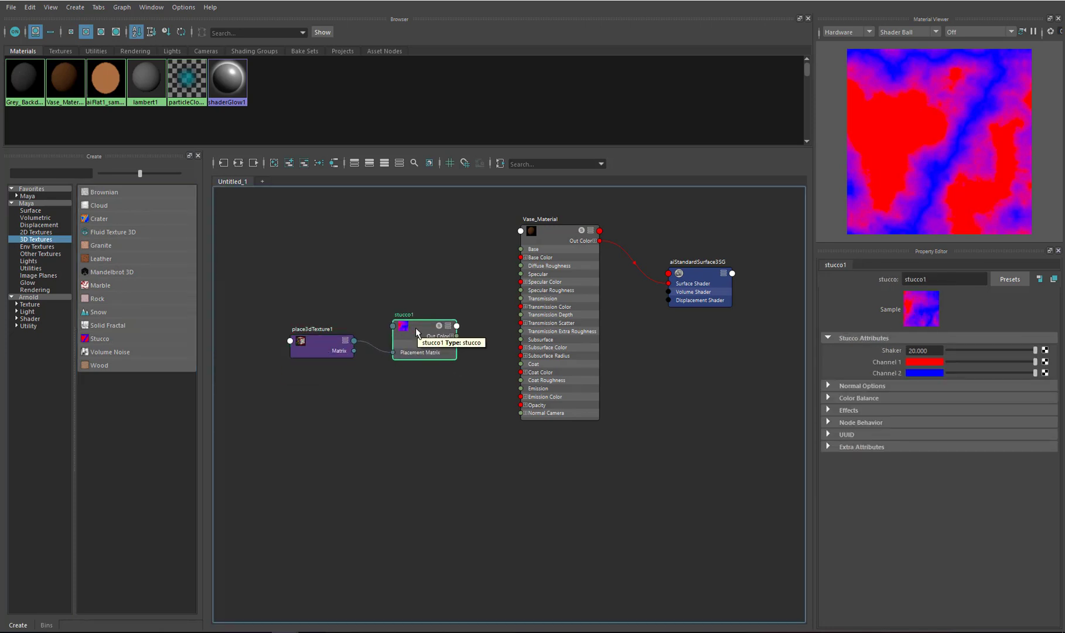
left_click_drag(417, 331, 419, 327)
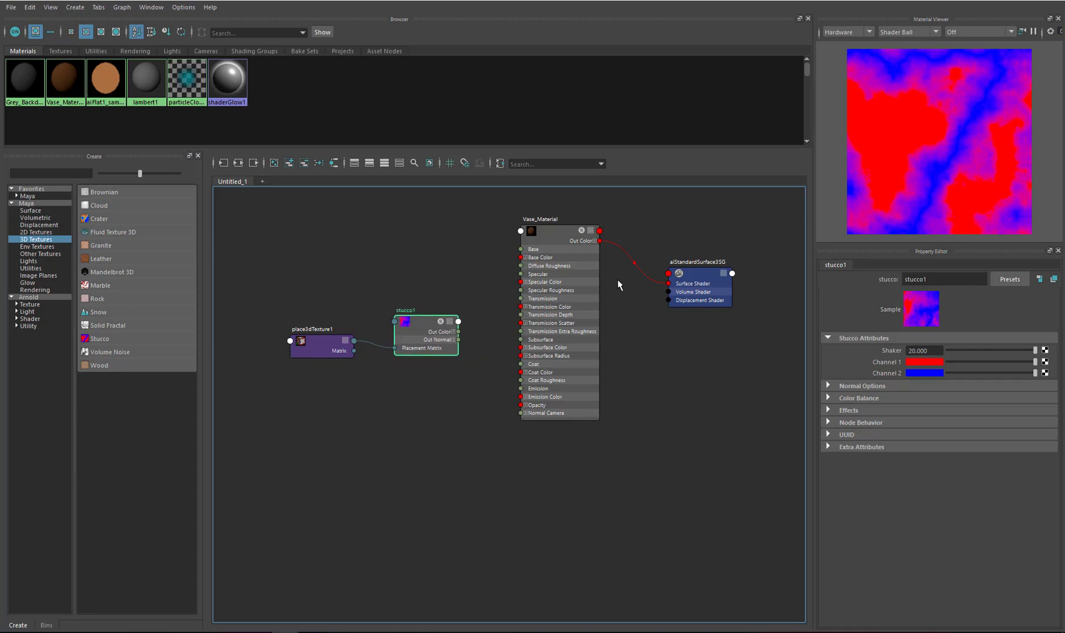
Rename the stucco texture node as Patches
left_click(937, 280)
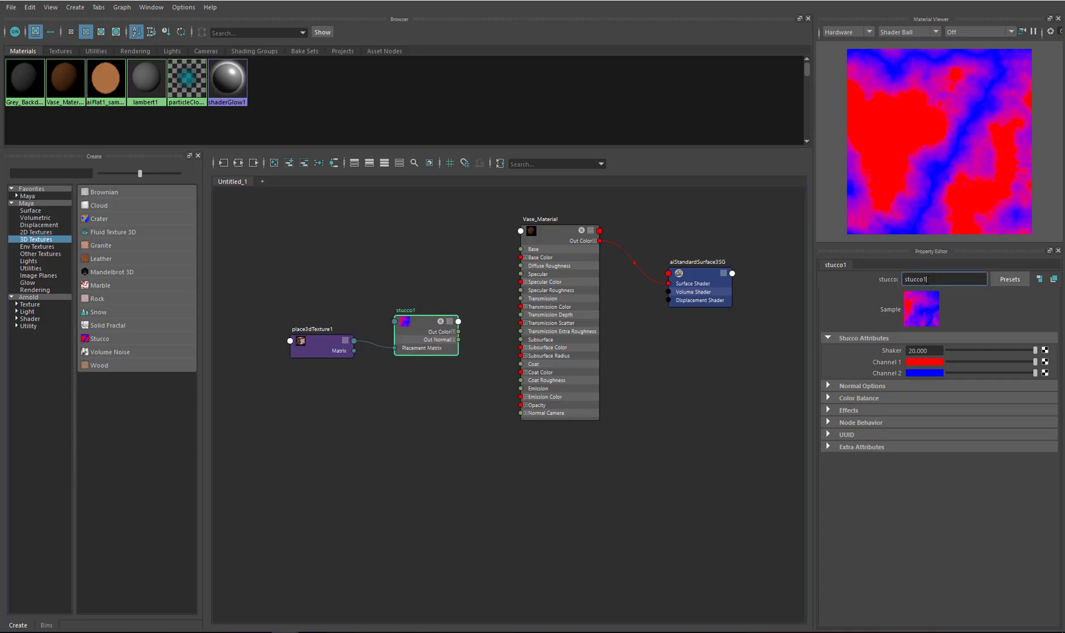
left_click_drag(928, 279, 889, 283)
type("PAtches")
key("Left")
key("Left")
key("Left")
key("Left")
key("Left")
key("BackSpace")
type("a")
left_click(486, 345)
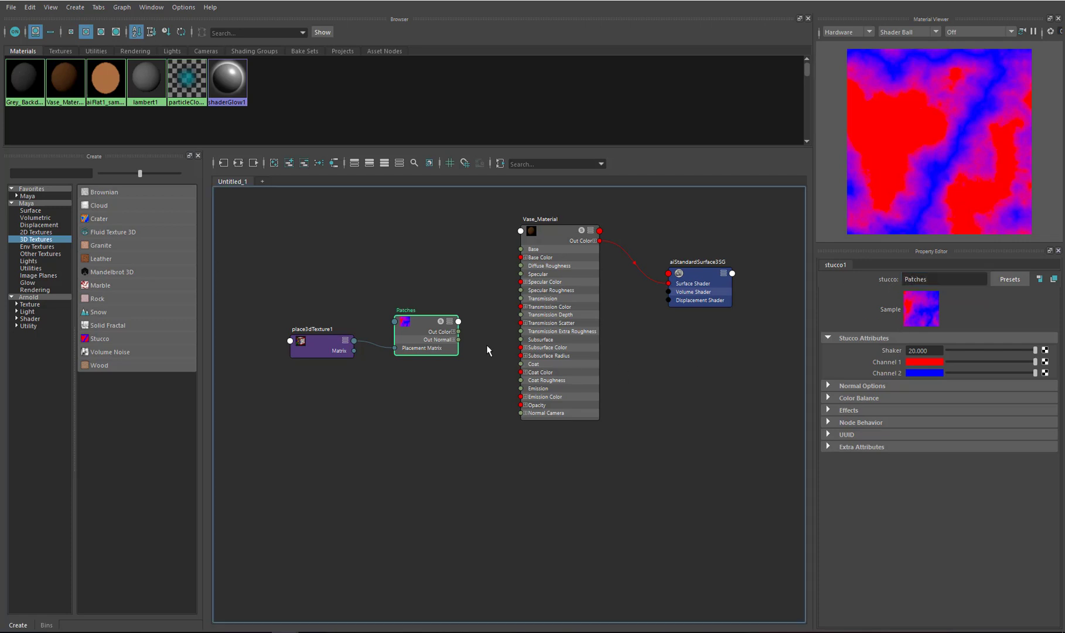
Rename the stucco's place3dTexture node as place3d_Patches
left_click(329, 346)
left_click_drag(968, 280, 929, 280)
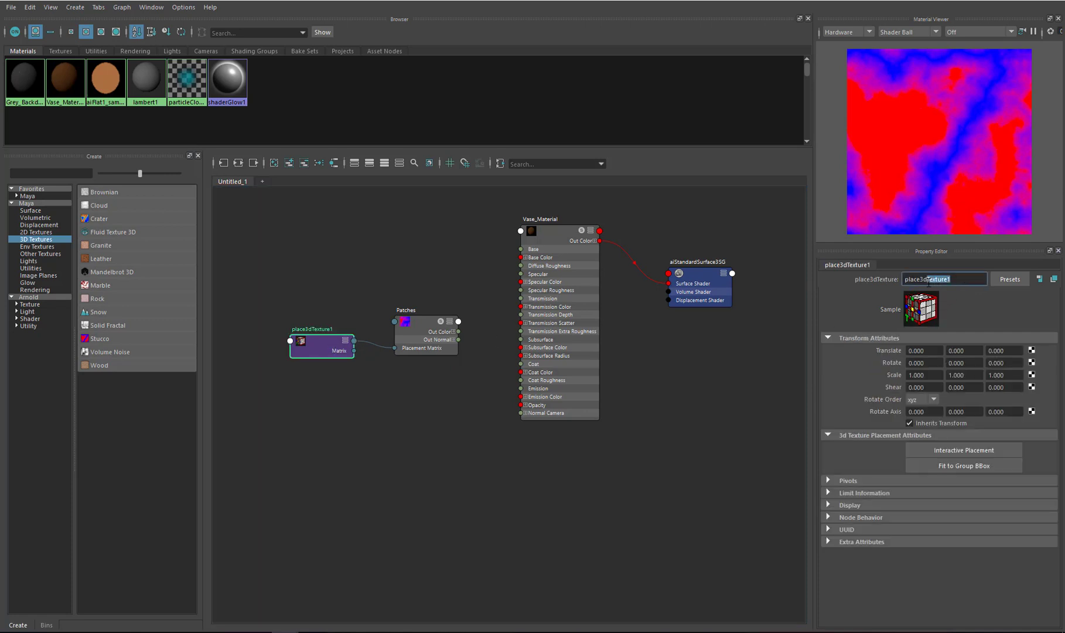
key("BackSpace")
type("_Stucc")
key("BackSpace")
key("BackSpace")
key("BackSpace")
key("BackSpace")
type("Patches")
left_click(390, 371)
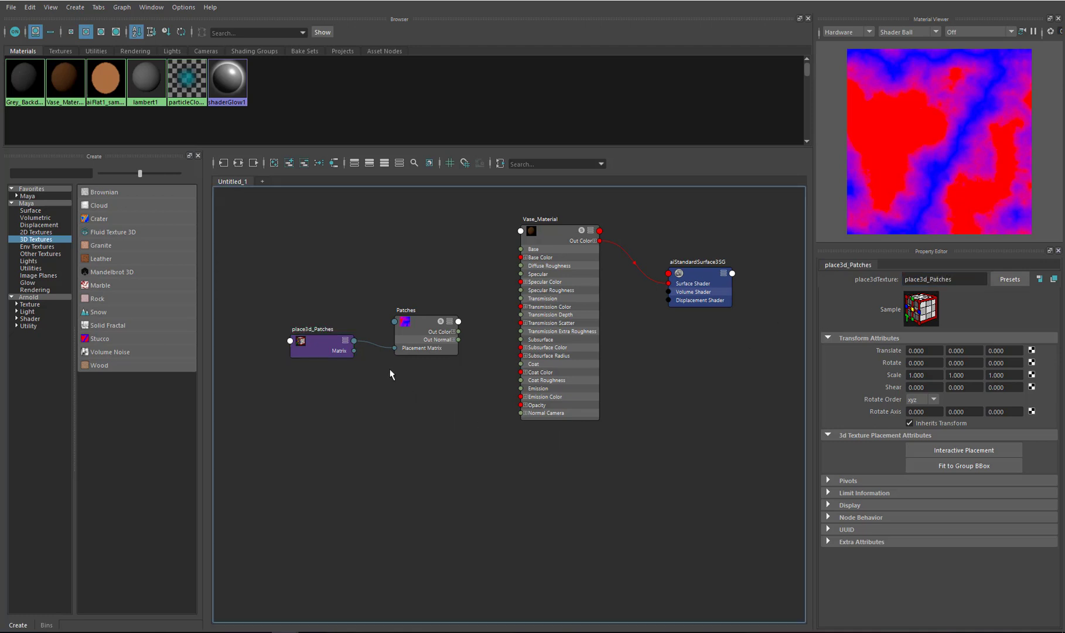
Connect the Patches texture's Out Color to Vase_Material's Base Color
left_click(422, 326)
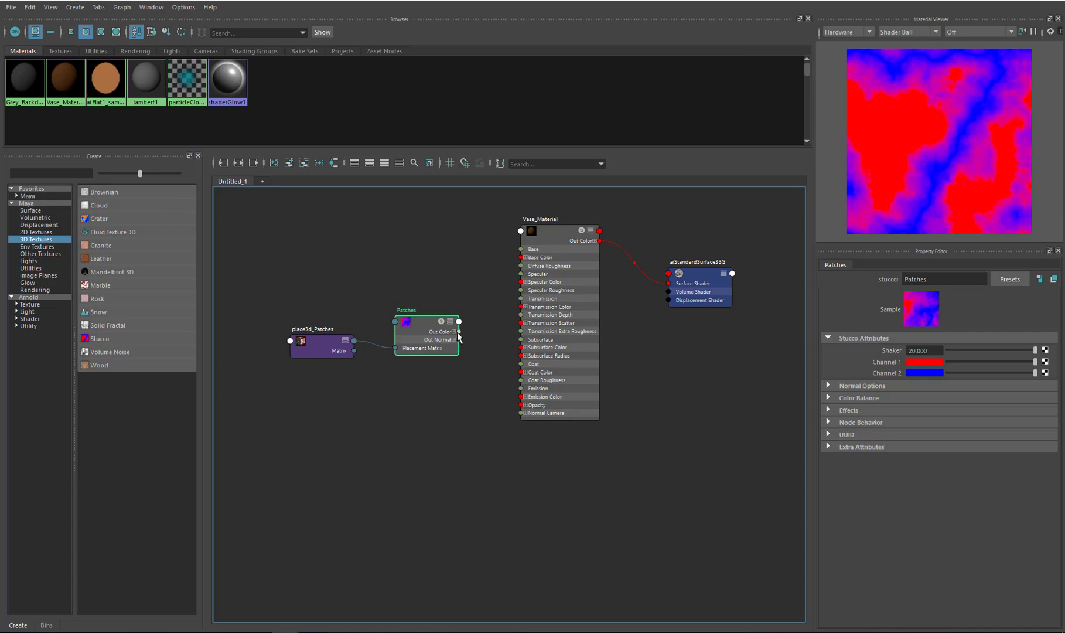
left_click_drag(459, 332, 522, 260)
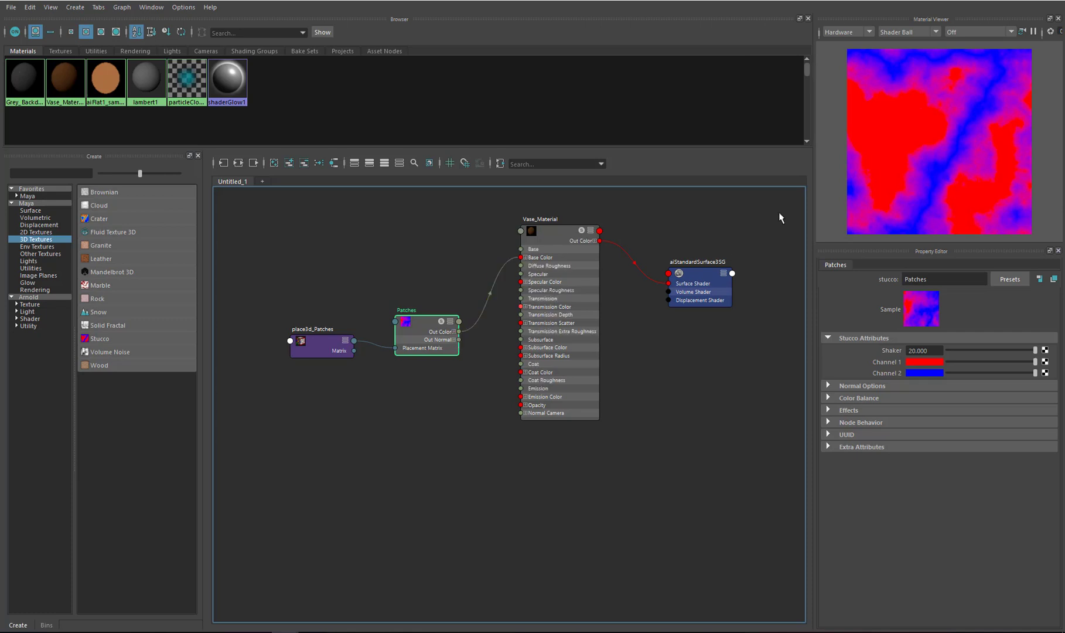
Inspect the Patches texture on the vase in the viewport in shaded and textured display
left_click(1001, 0)
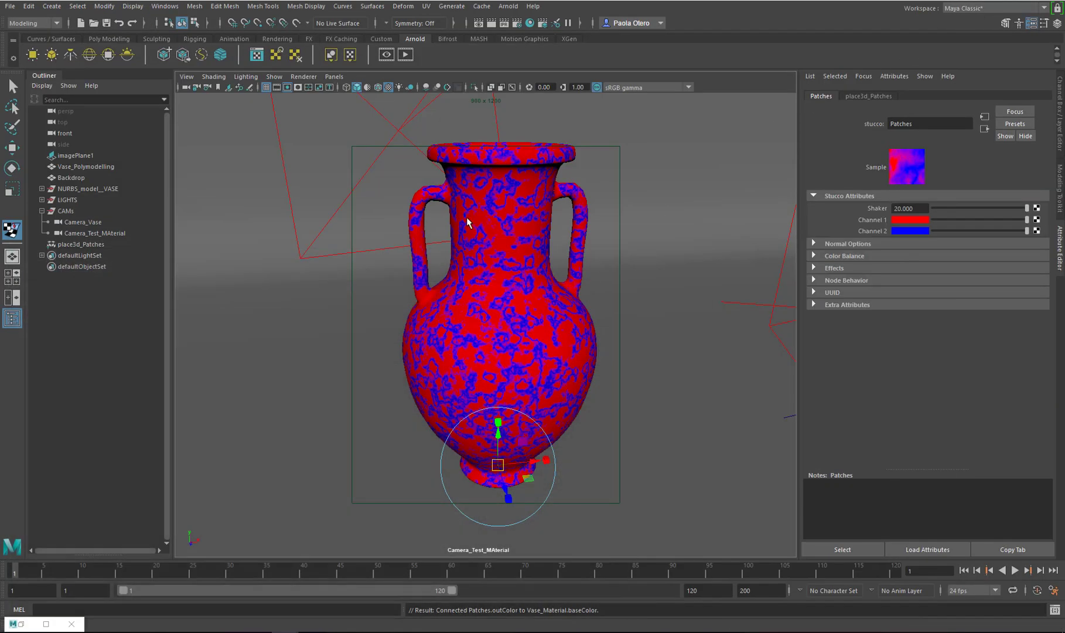
left_click(511, 313)
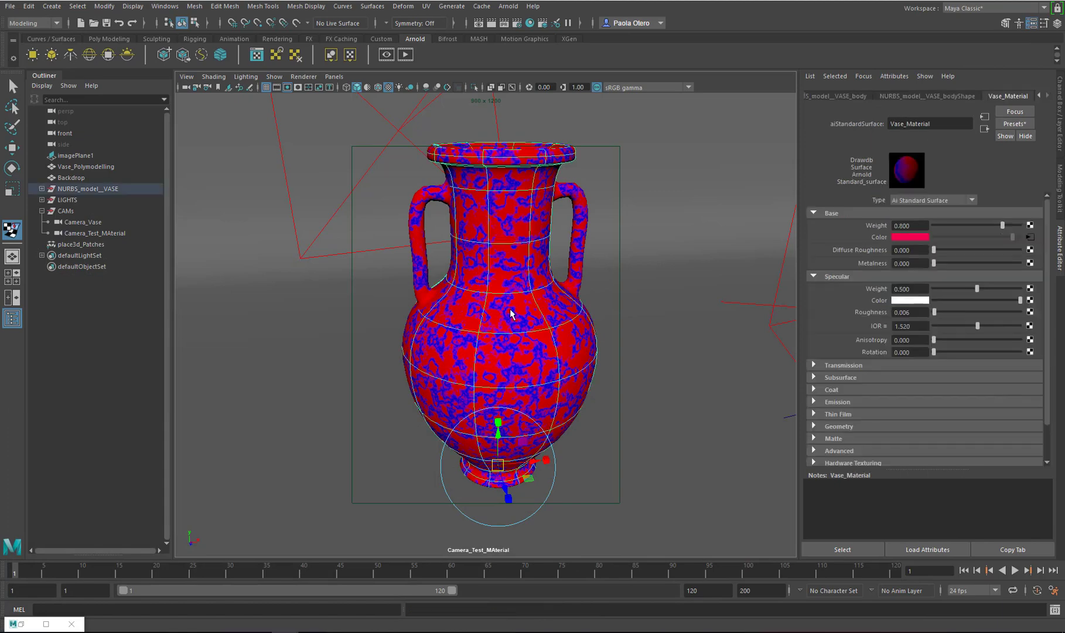
key("5")
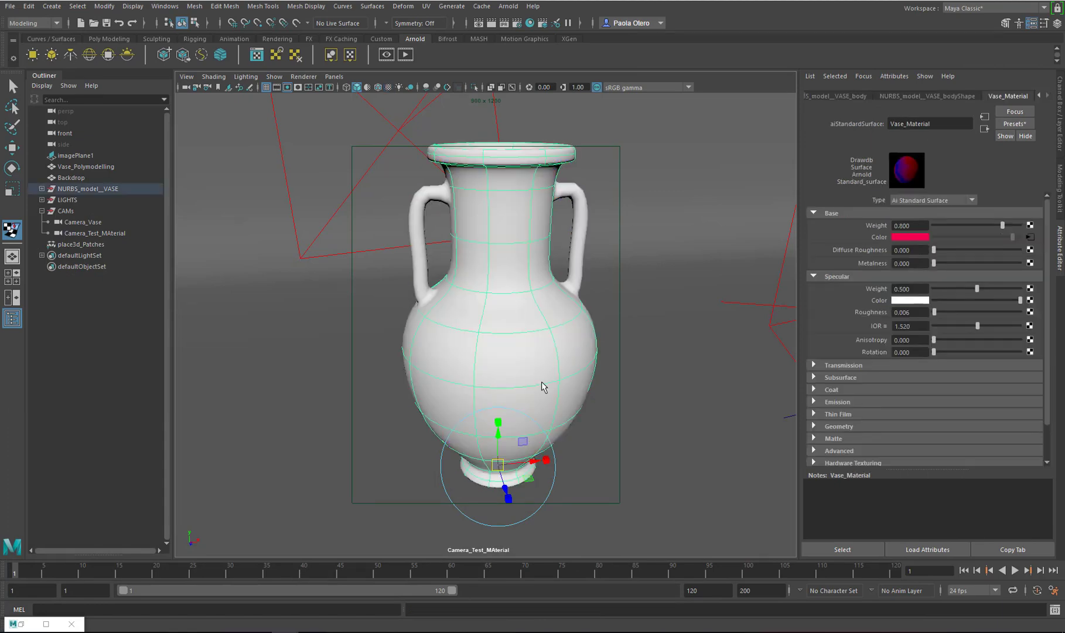
key("6")
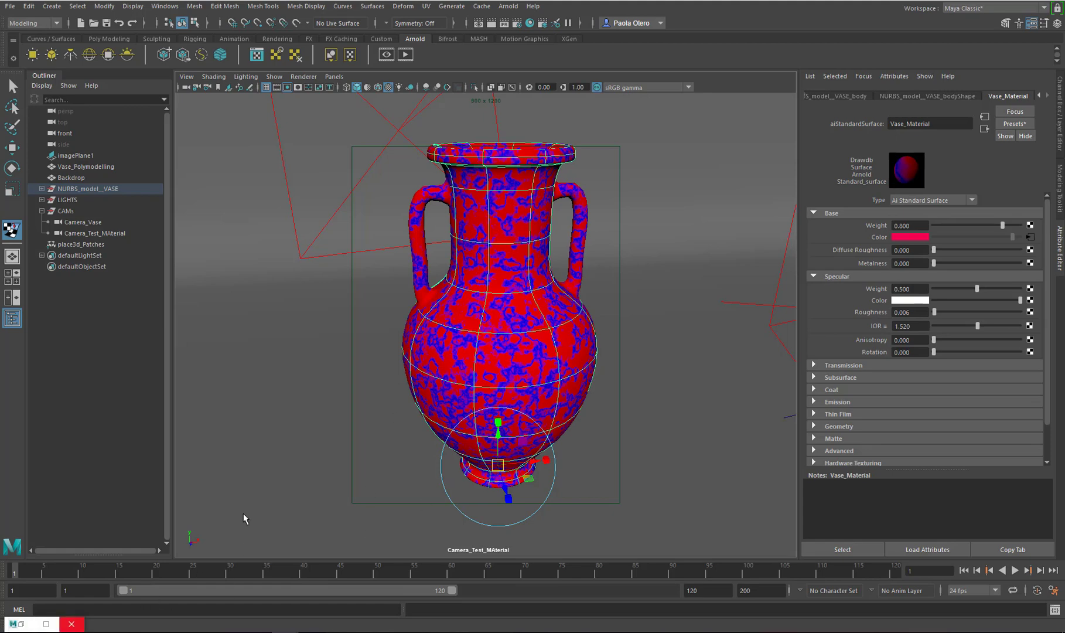
left_click(22, 624)
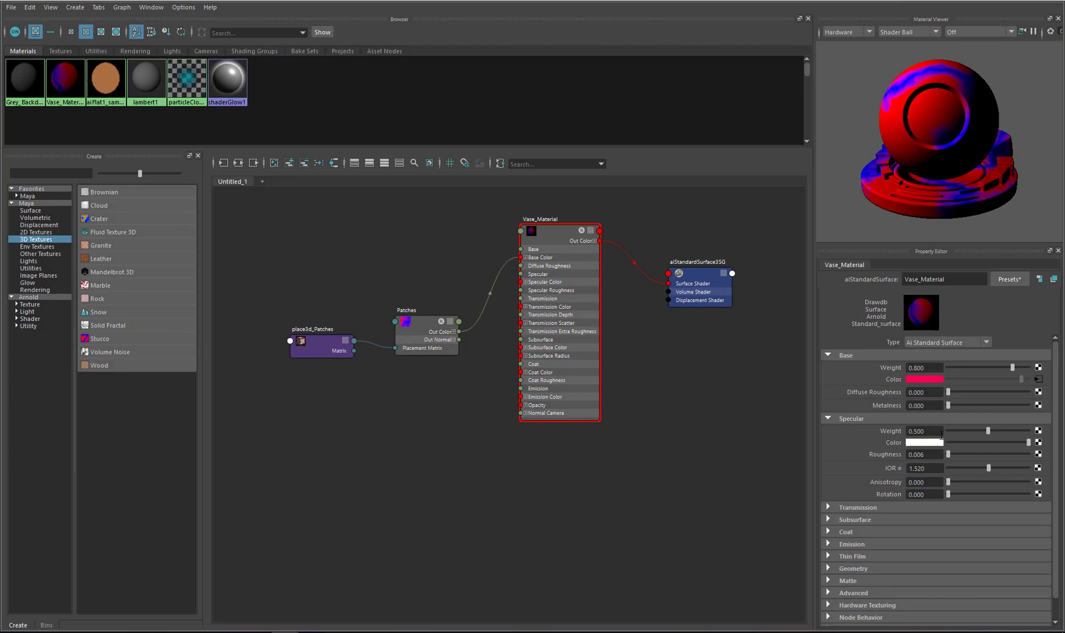
Set the Patches texture's Shaker value to about 4.13
left_click(412, 322)
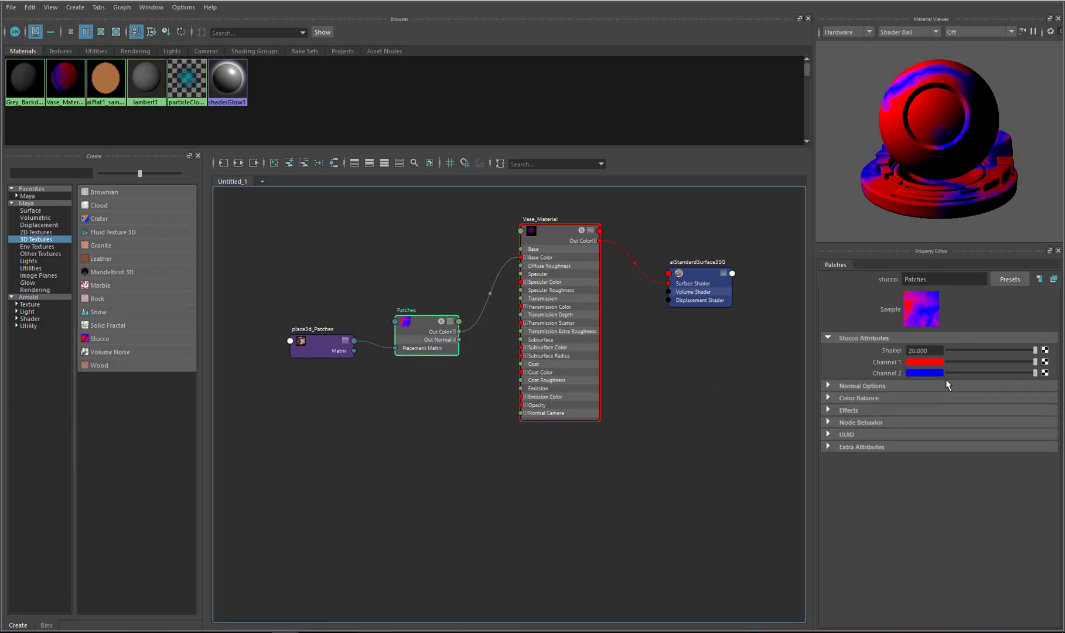
left_click(996, 351)
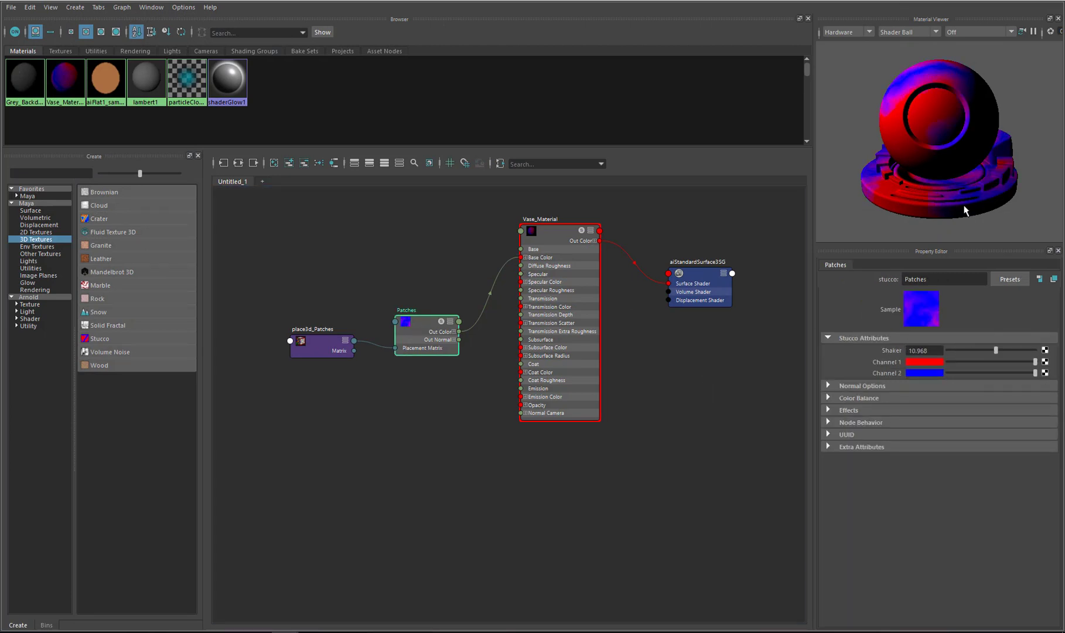
left_click_drag(837, 0, 1064, 6)
left_click(942, 208)
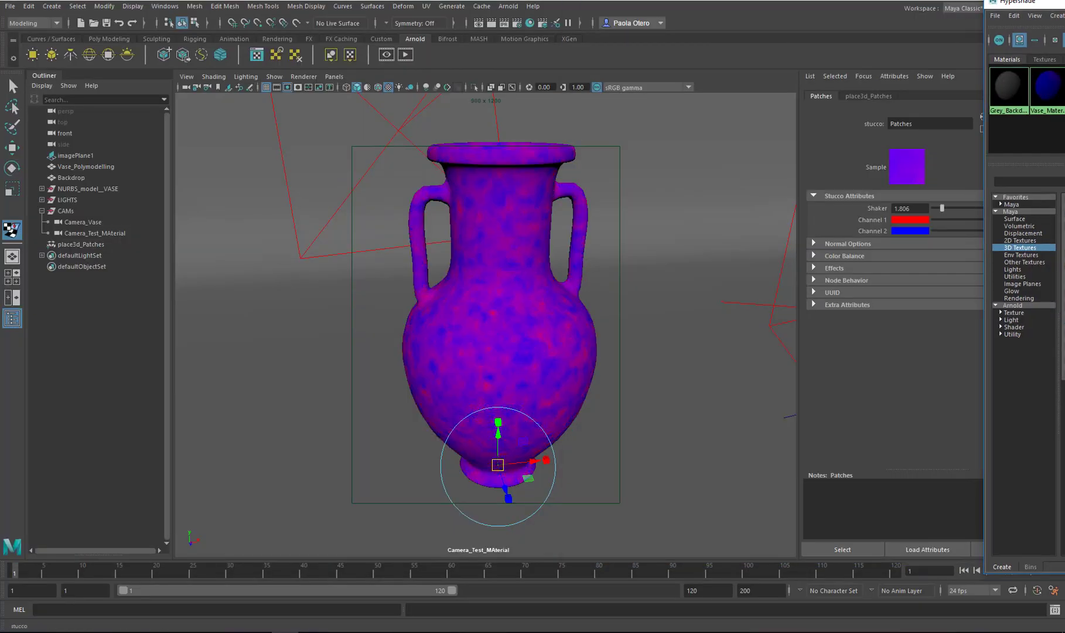
left_click_drag(943, 208, 951, 208)
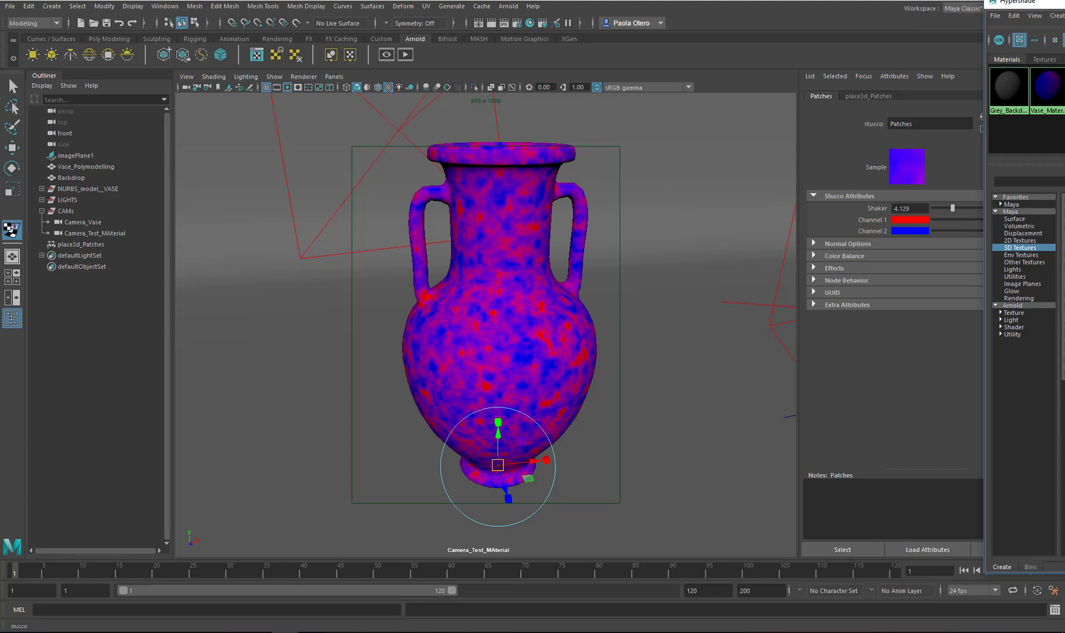
left_click_drag(1064, 7, 747, 12)
Set both Patches color channels to orange-brown swatches from the color history
left_click(412, 335)
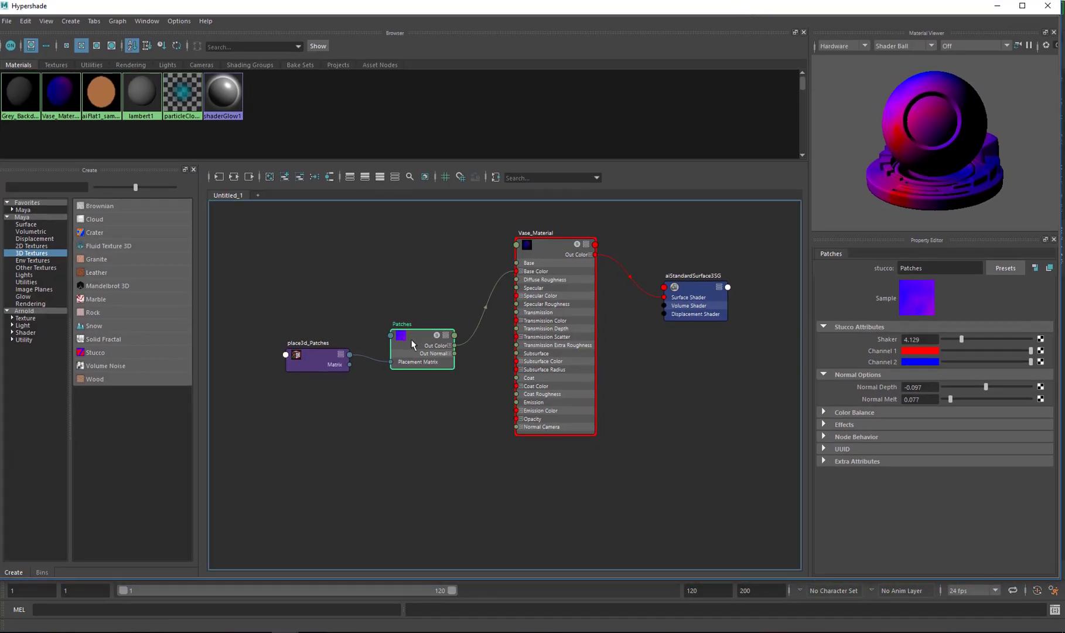
left_click(920, 351)
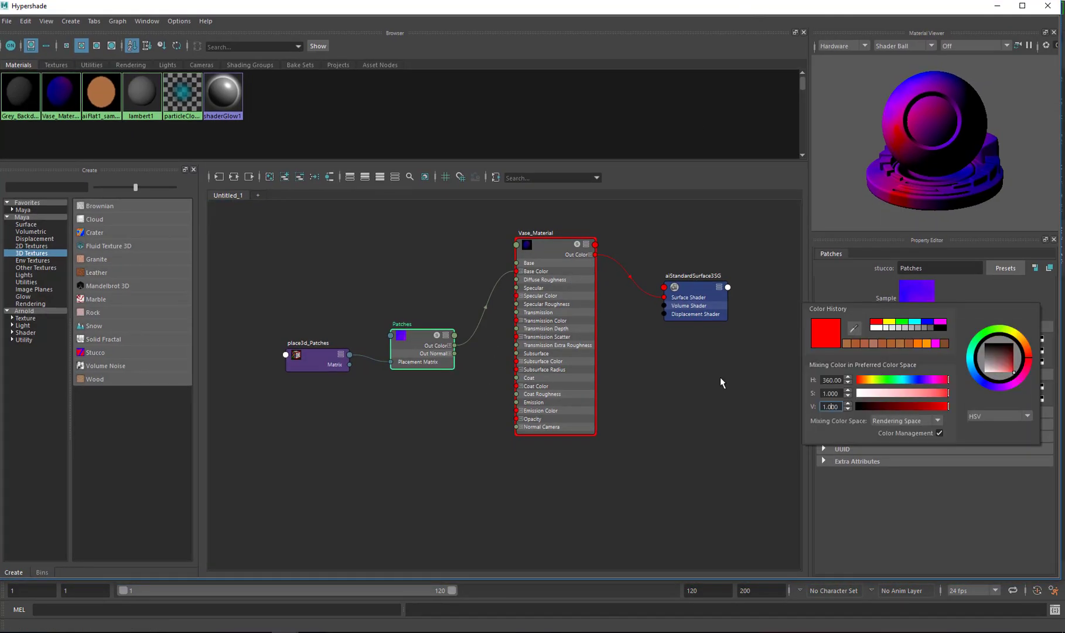
left_click(908, 351)
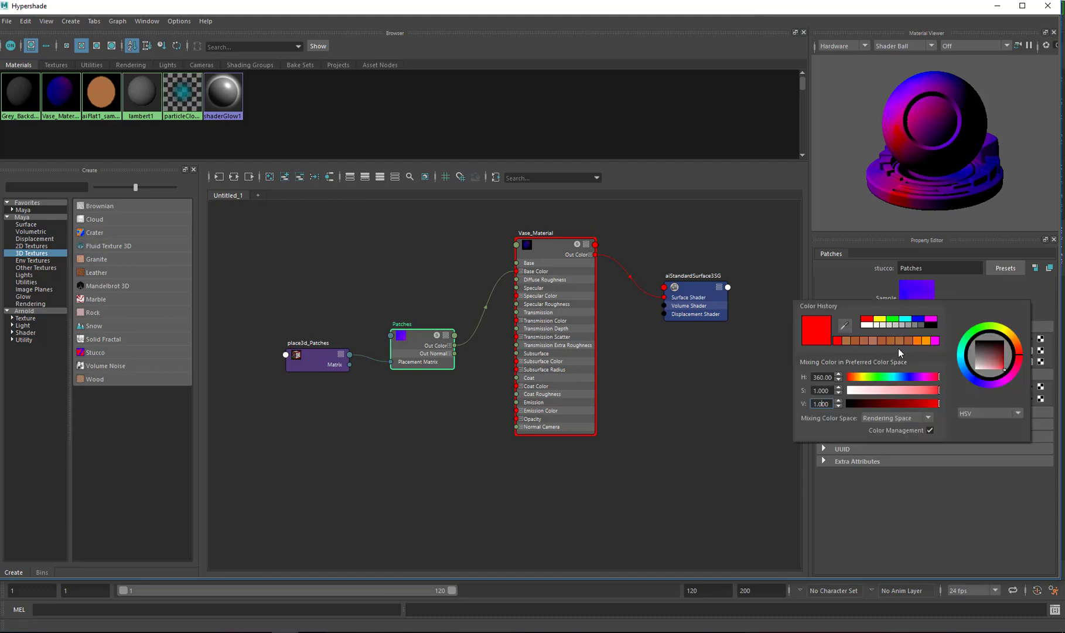
left_click(846, 341)
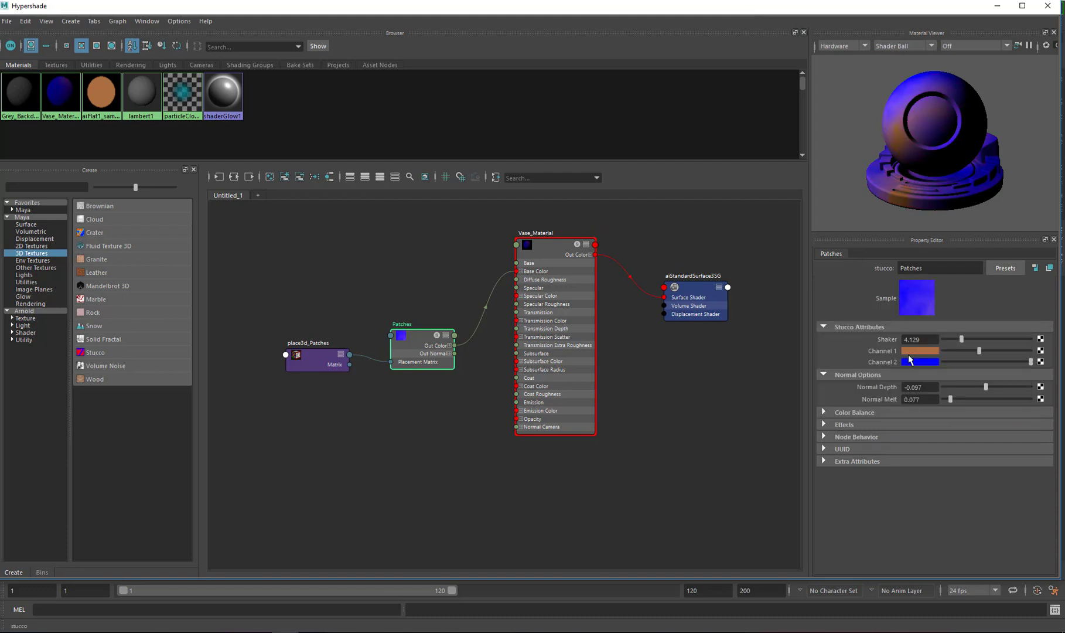
left_click(916, 362)
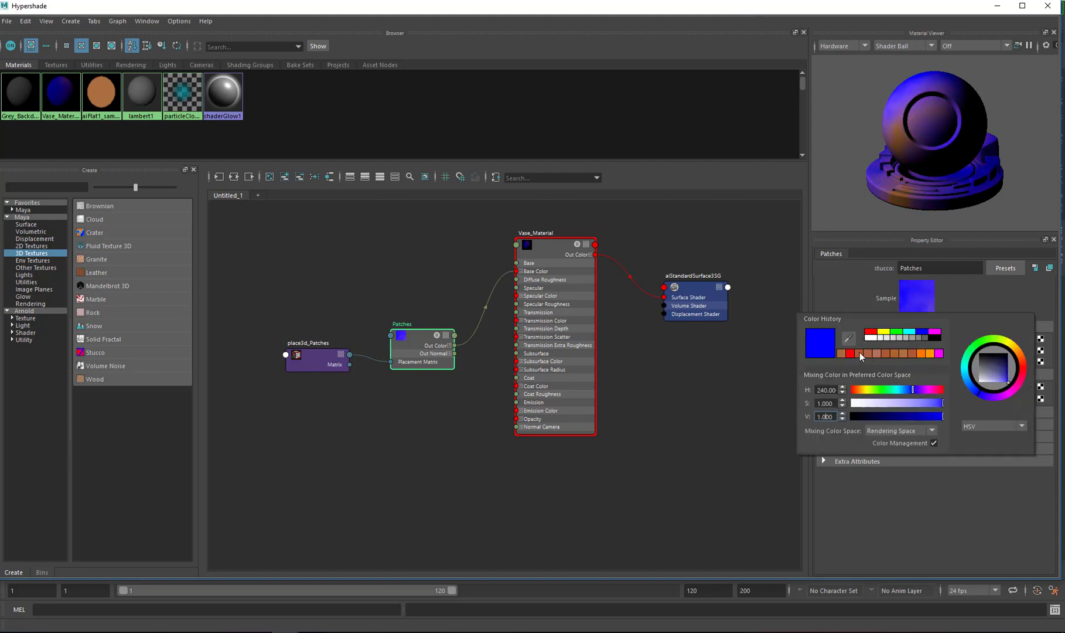
left_click(841, 354)
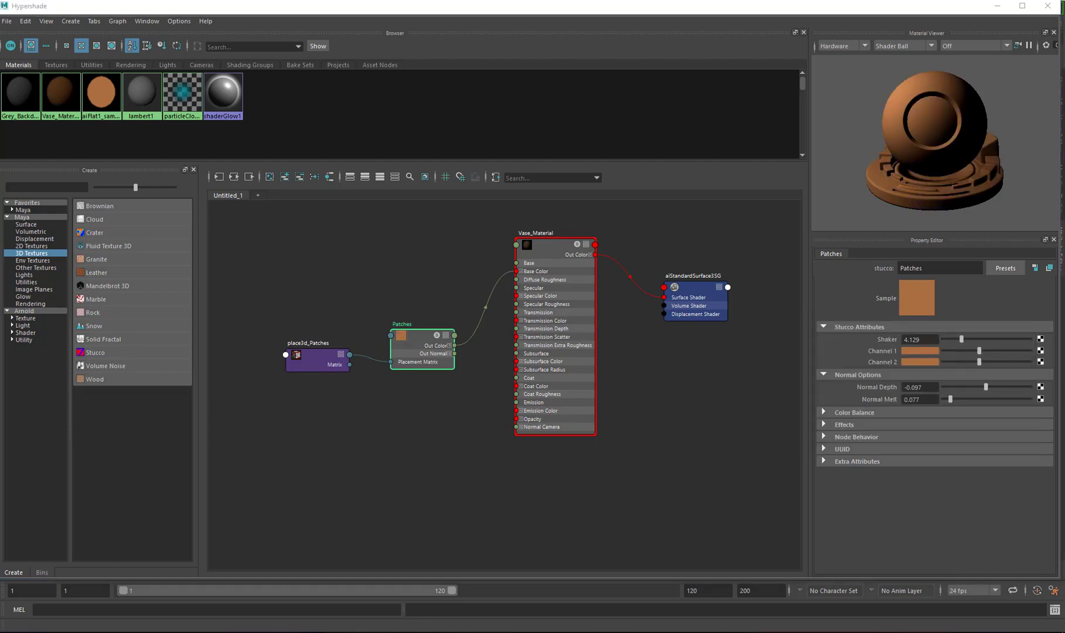
Compare against the pottery reference image and adjust the saturation and value of Patches Channel 2
left_click_drag(1064, 59, 673, 65)
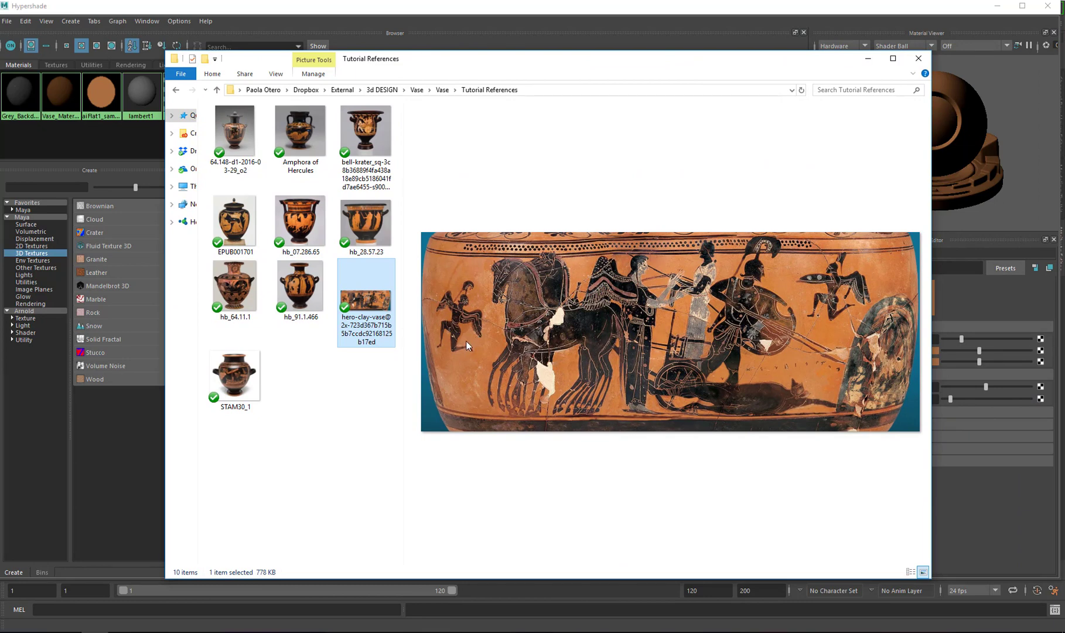
left_click_drag(738, 65, 1064, 69)
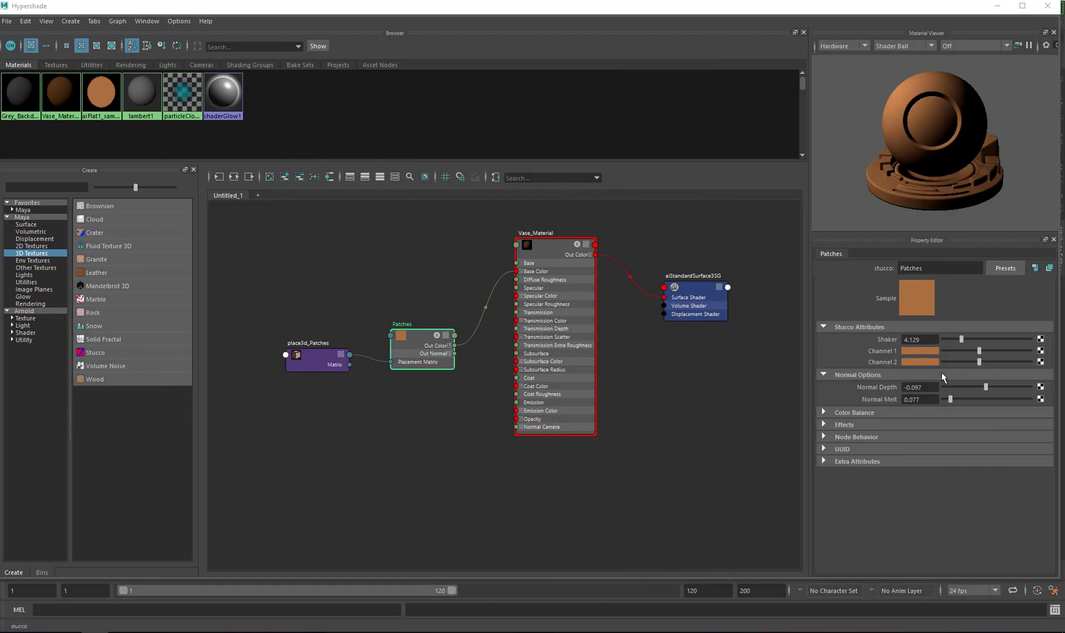
left_click(926, 363)
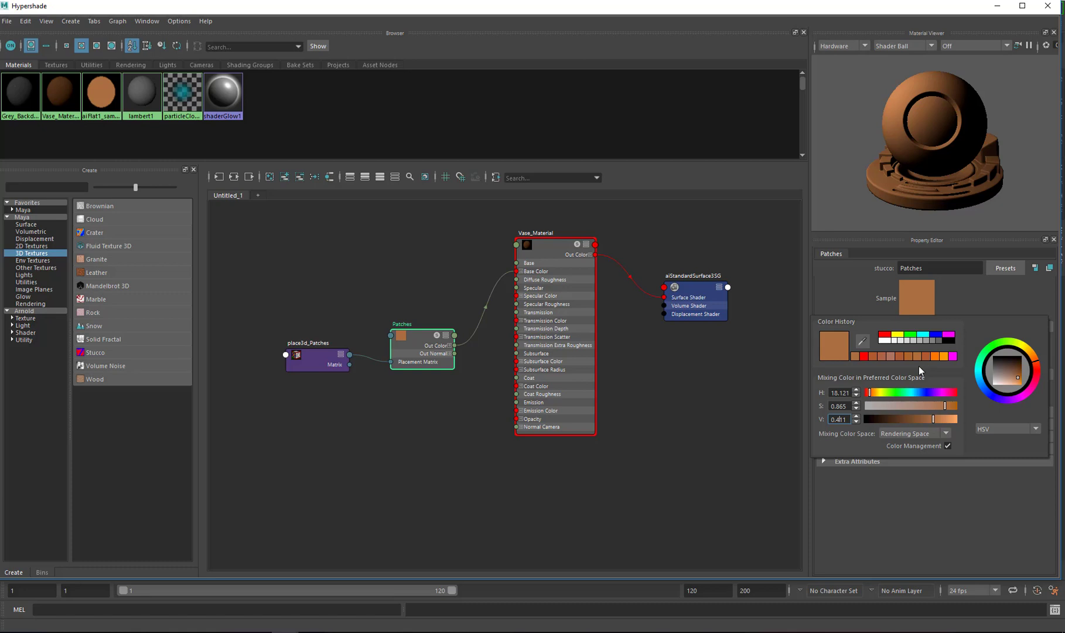
left_click(938, 405)
left_click_drag(935, 420, 940, 420)
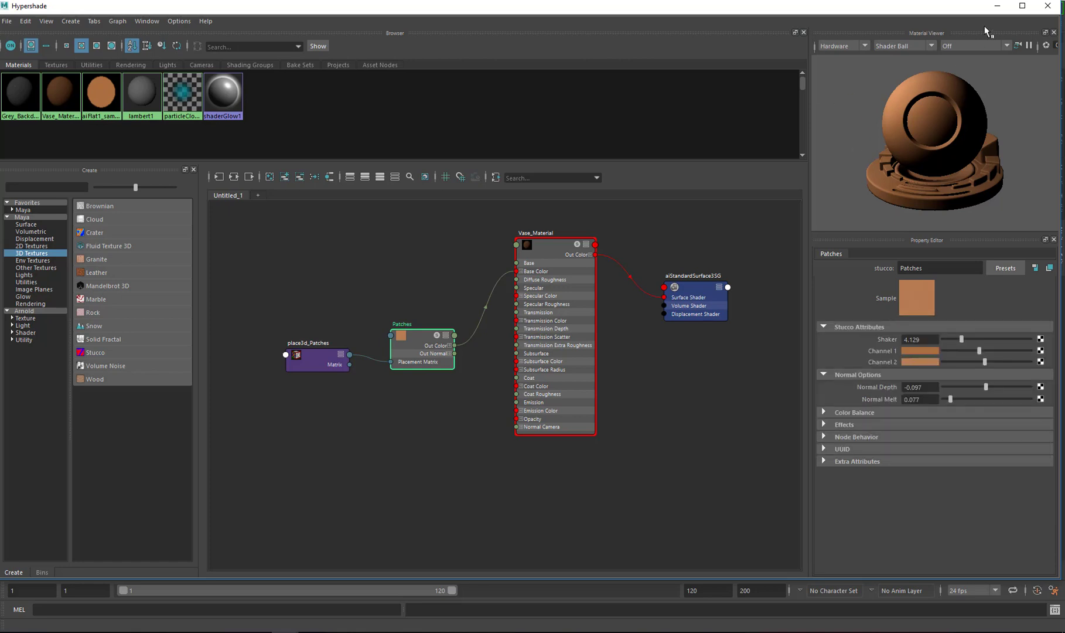
Set the Patches Shaker value to about 9.03 and check the vase in the viewport
left_click(997, 5)
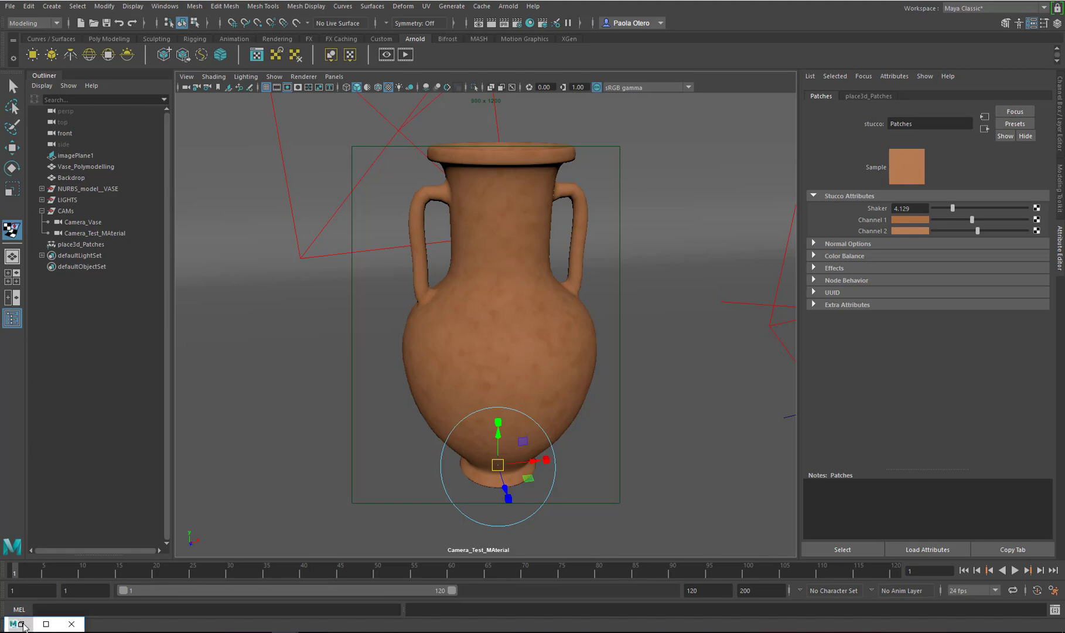
left_click(46, 623)
left_click_drag(961, 339, 982, 338)
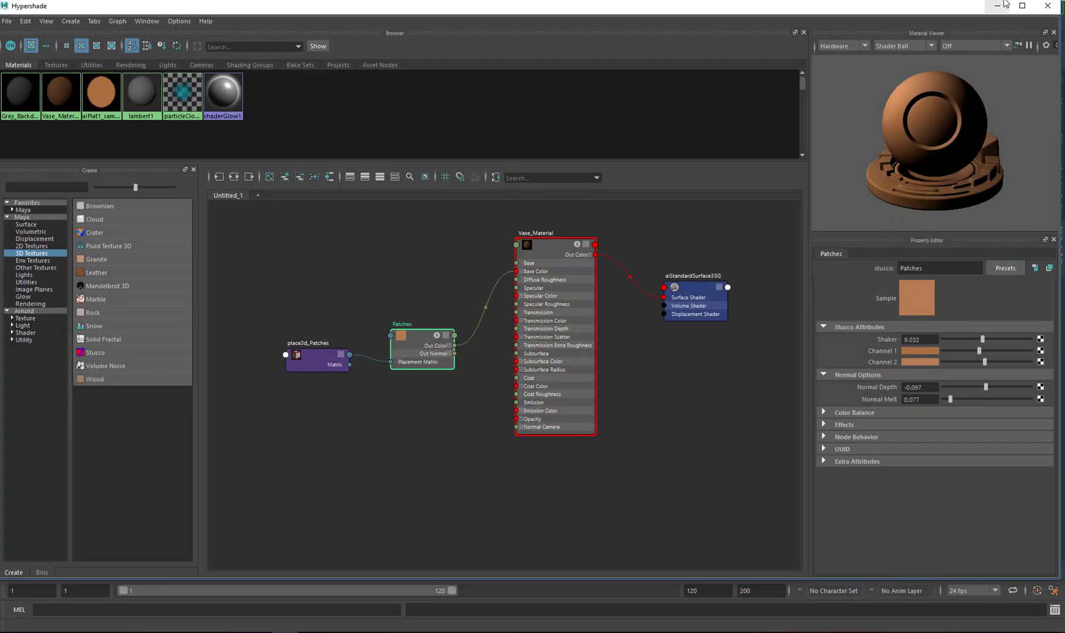
left_click(997, 6)
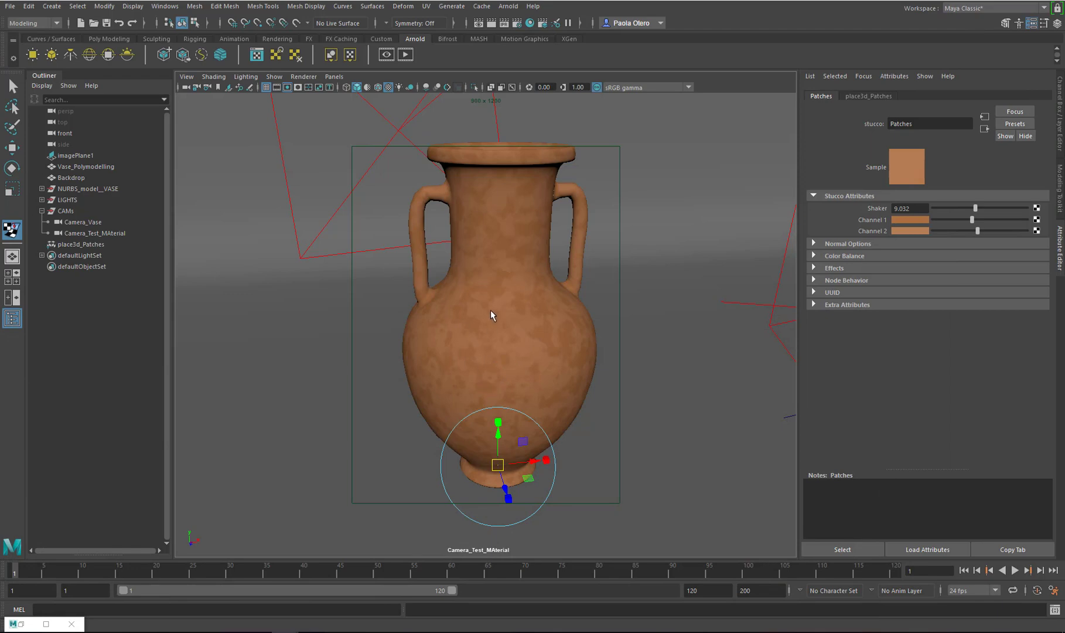
left_click(46, 623)
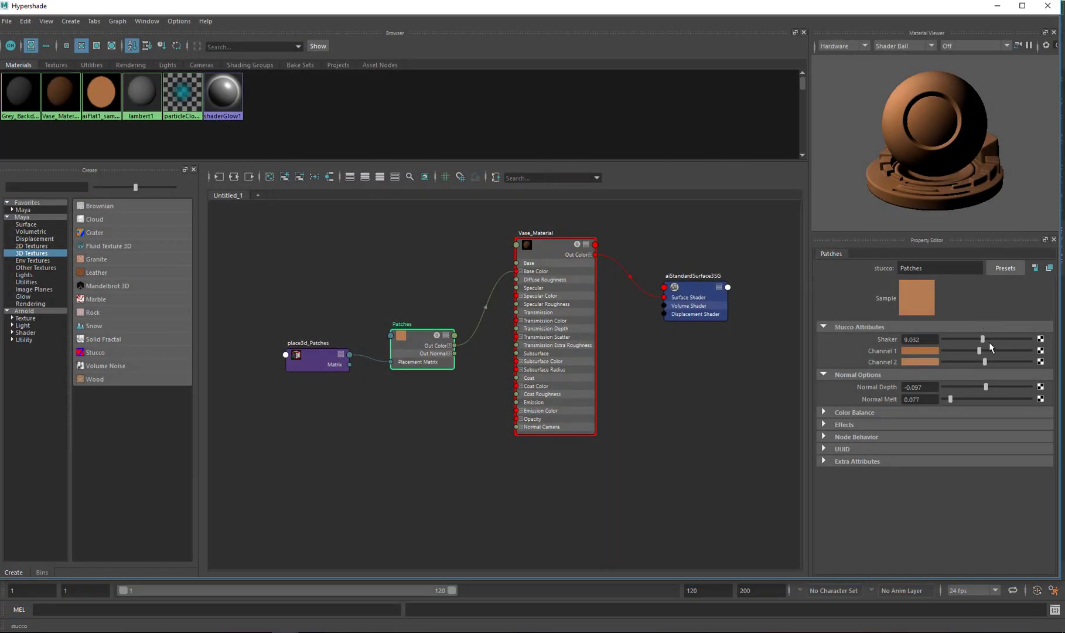
Pick new orange swatches from the color history for Patches Channel 2 and Channel 1
left_click(926, 362)
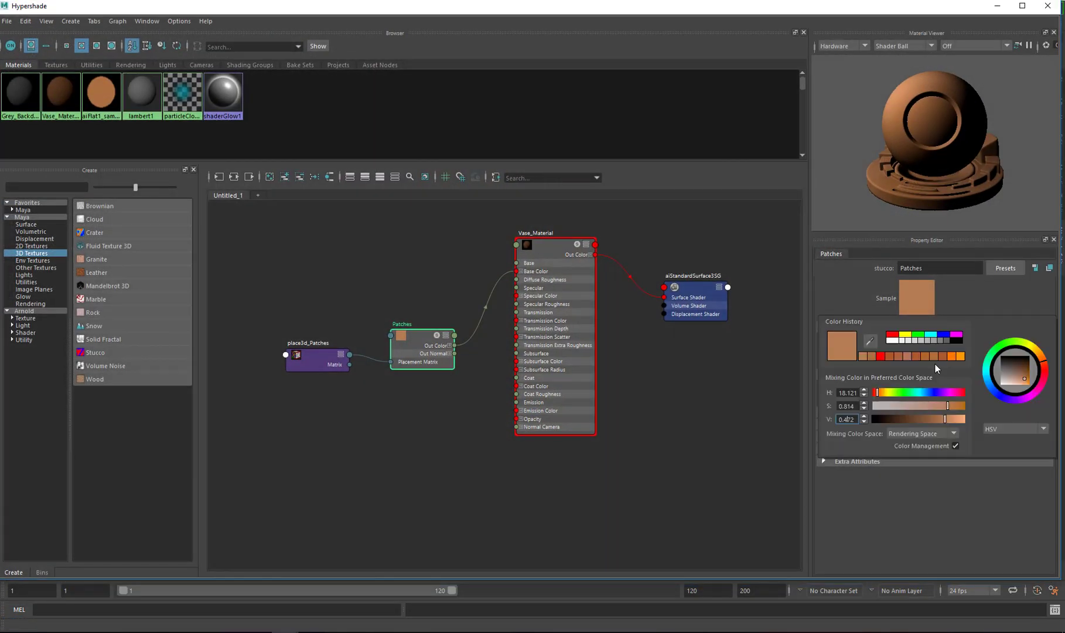
left_click(874, 356)
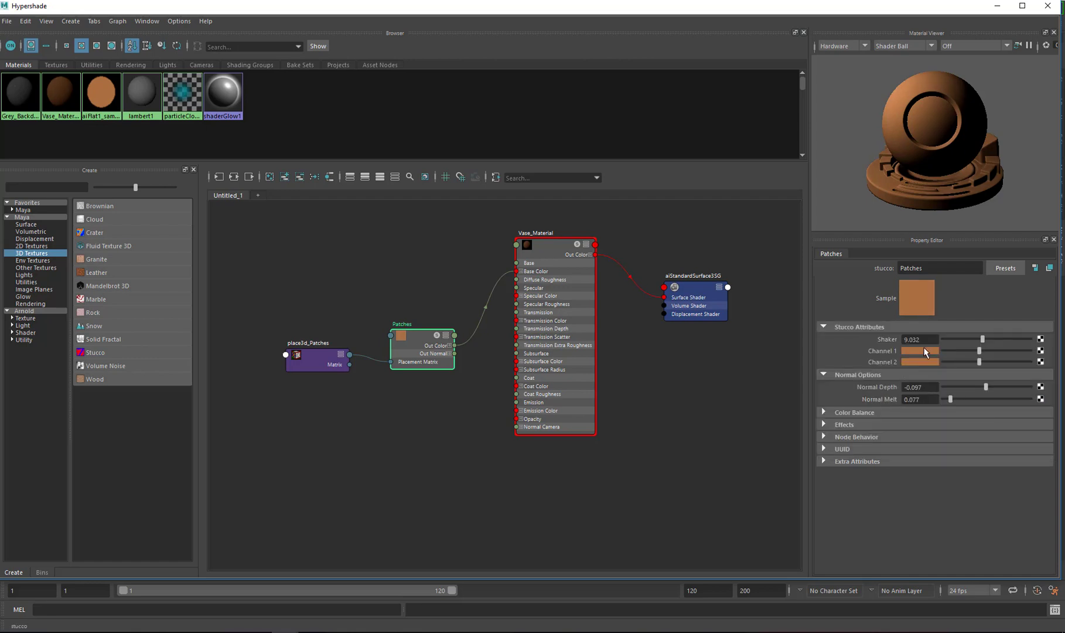
left_click(926, 351)
left_click(861, 341)
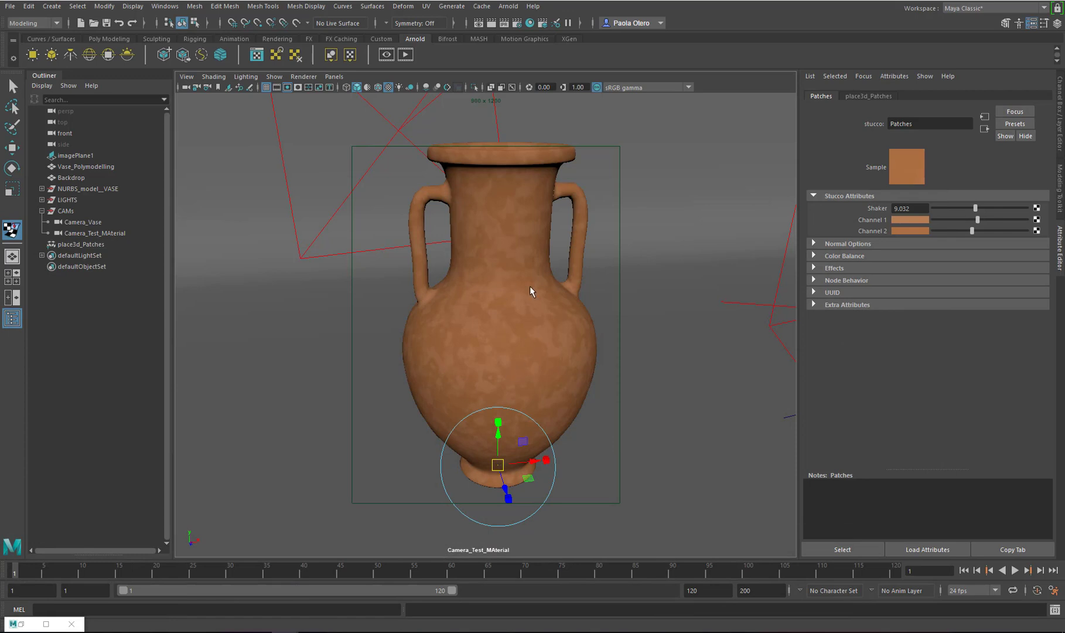
Scale the place3d_Patches texture placement up to about 2.4 × 2.5 × 2.5 in the viewport
left_click(89, 245)
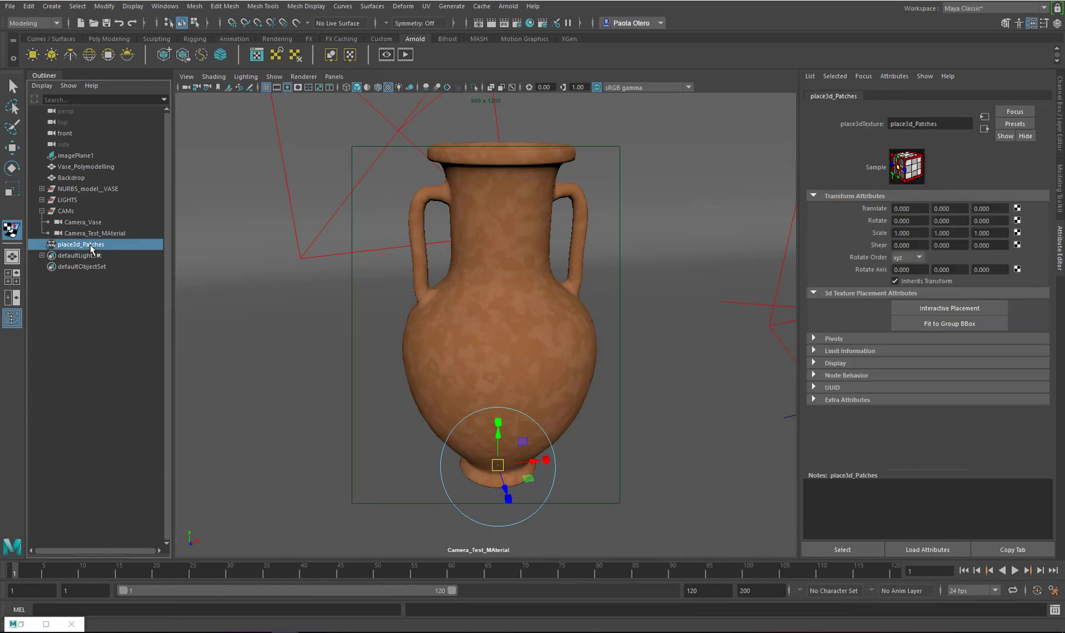
left_click(544, 460)
left_click_drag(499, 466, 548, 459)
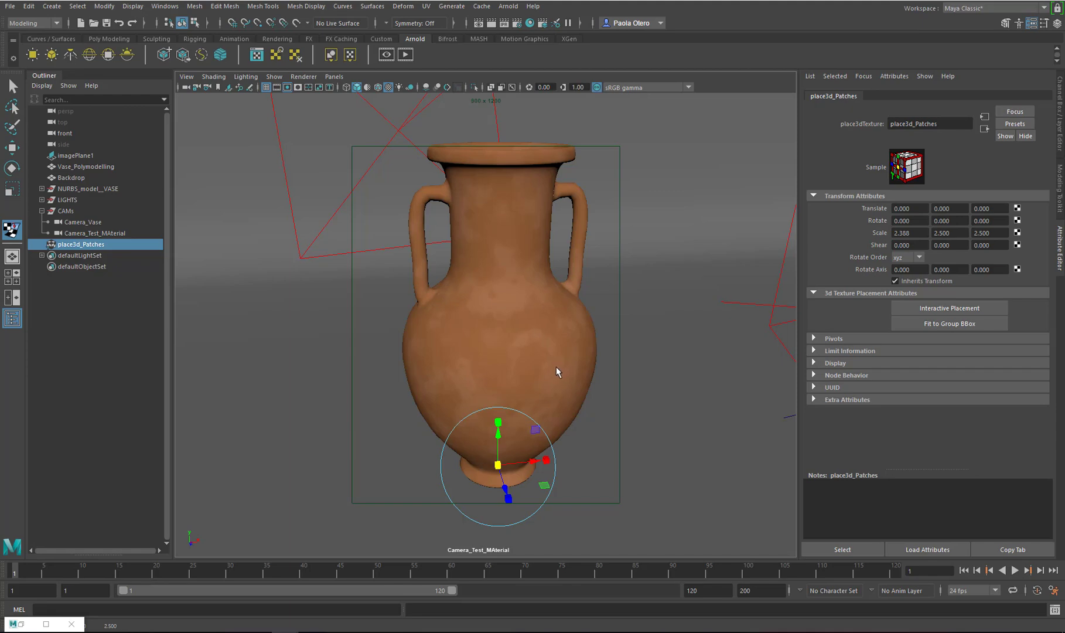
Rearrange and collapse the place3d_Patches and Patches nodes in the Hypershade graph
left_click(46, 624)
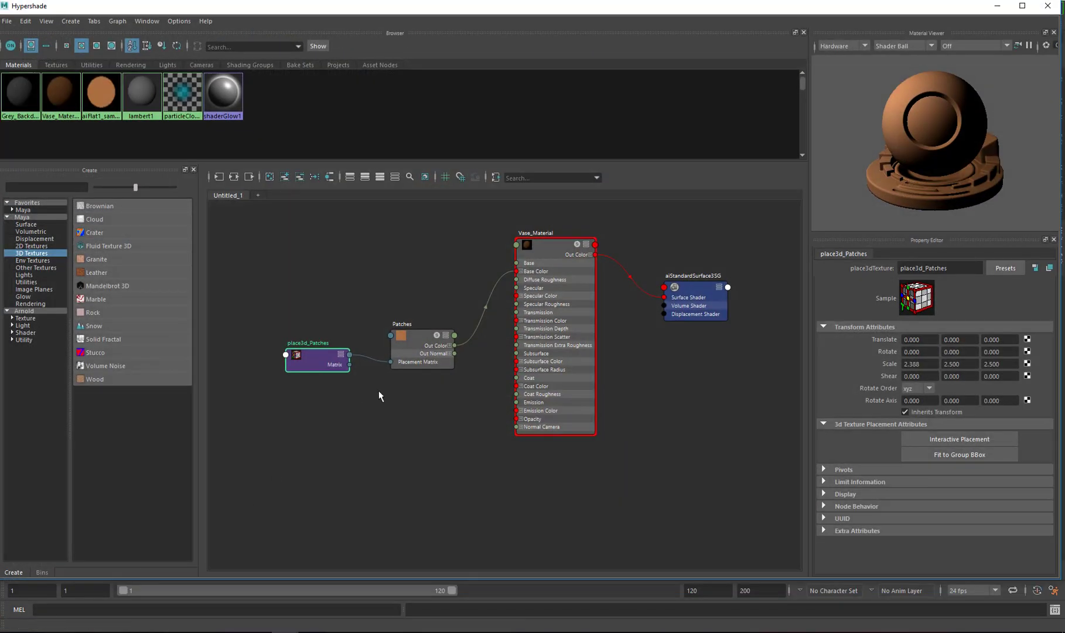
left_click_drag(421, 319, 309, 381)
left_click_drag(419, 339, 388, 245)
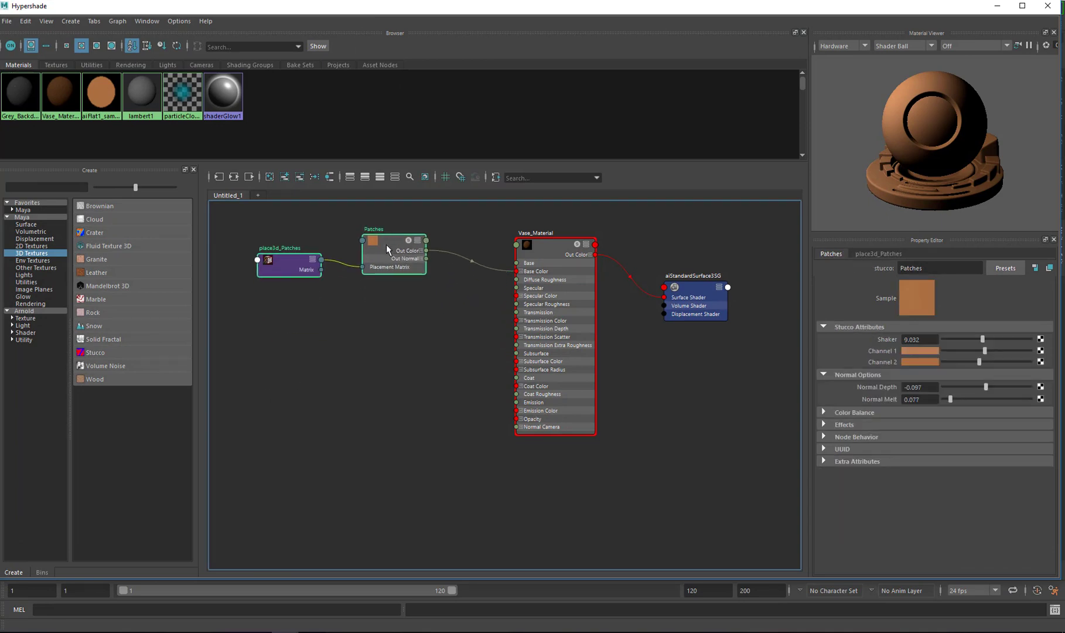
key("1")
left_click_drag(294, 260, 296, 253)
left_click(337, 268)
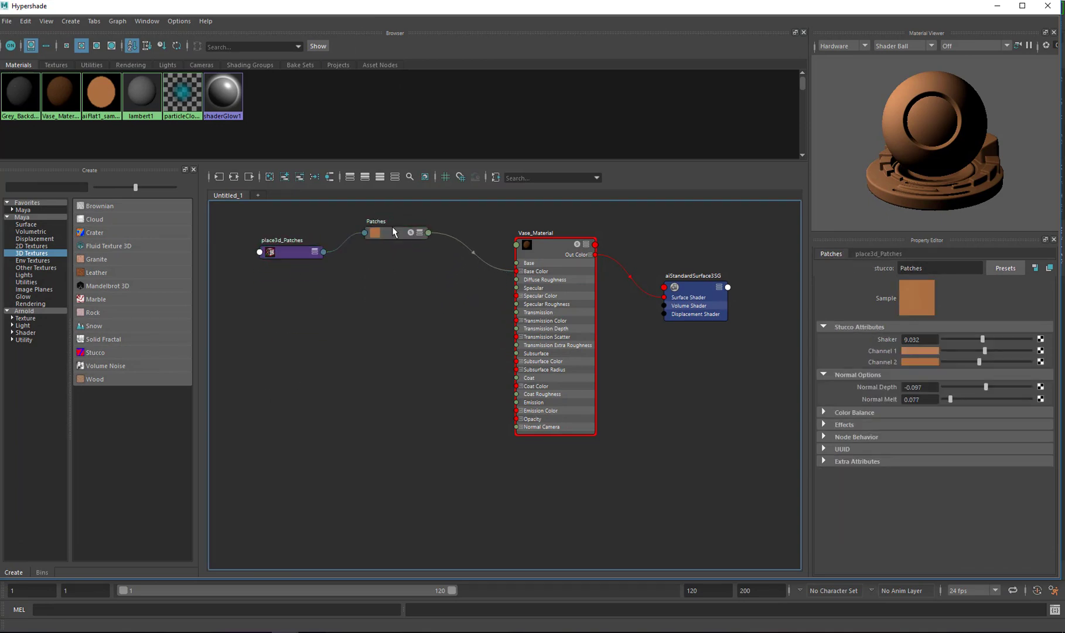
left_click_drag(393, 232, 366, 249)
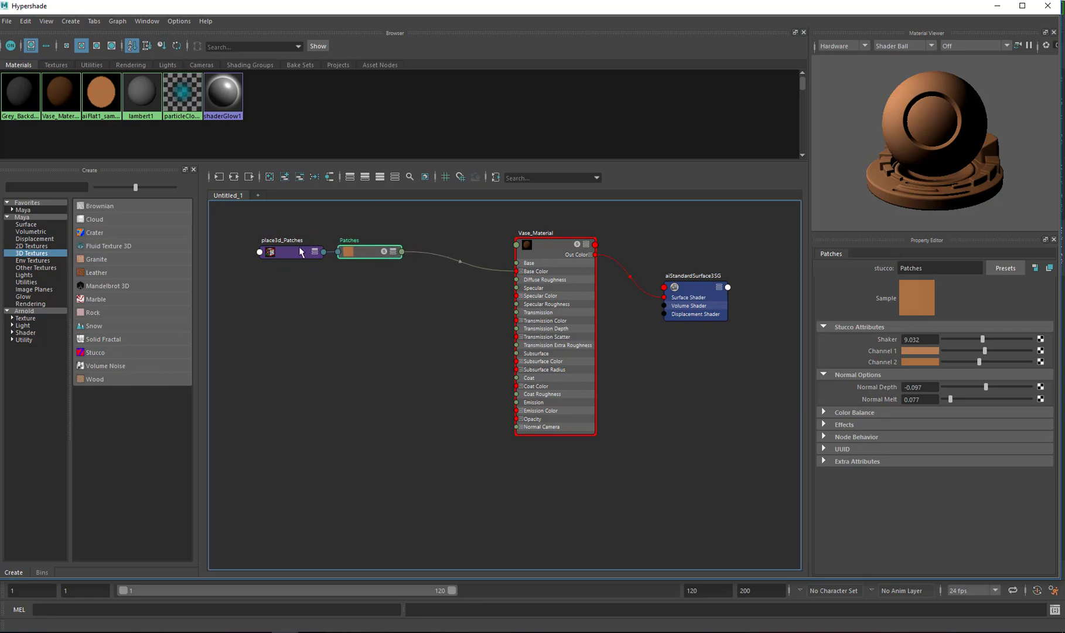
Disconnect the Patches output from Vase_Material's base color
left_click(387, 373)
left_click(453, 259)
key("Delete")
left_click(293, 370)
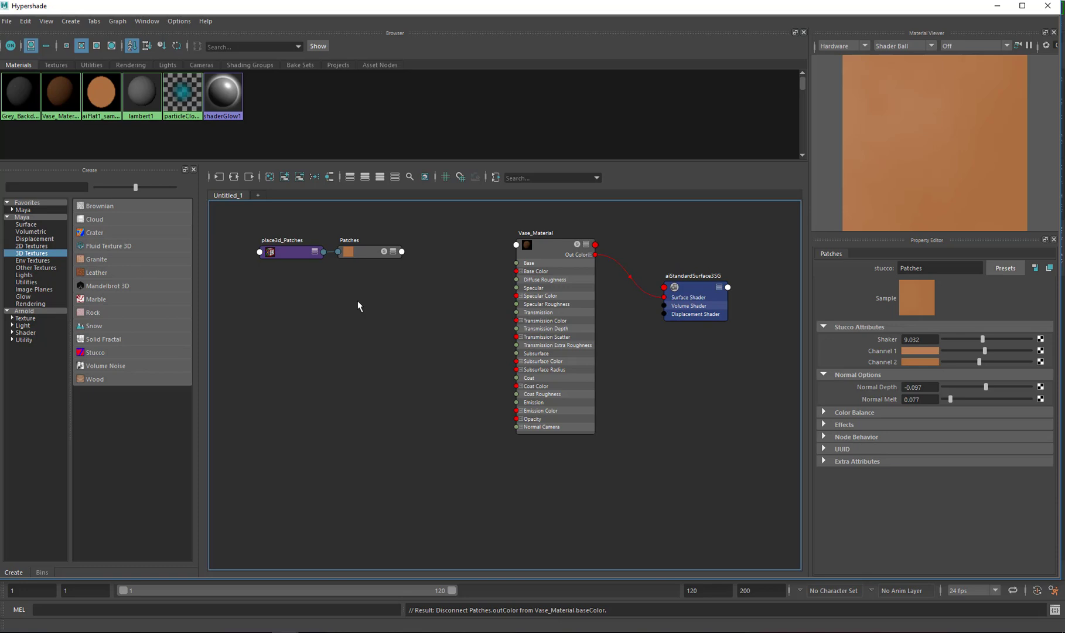
Create a Granite 3D texture and move its placement node next to it
left_click(108, 259)
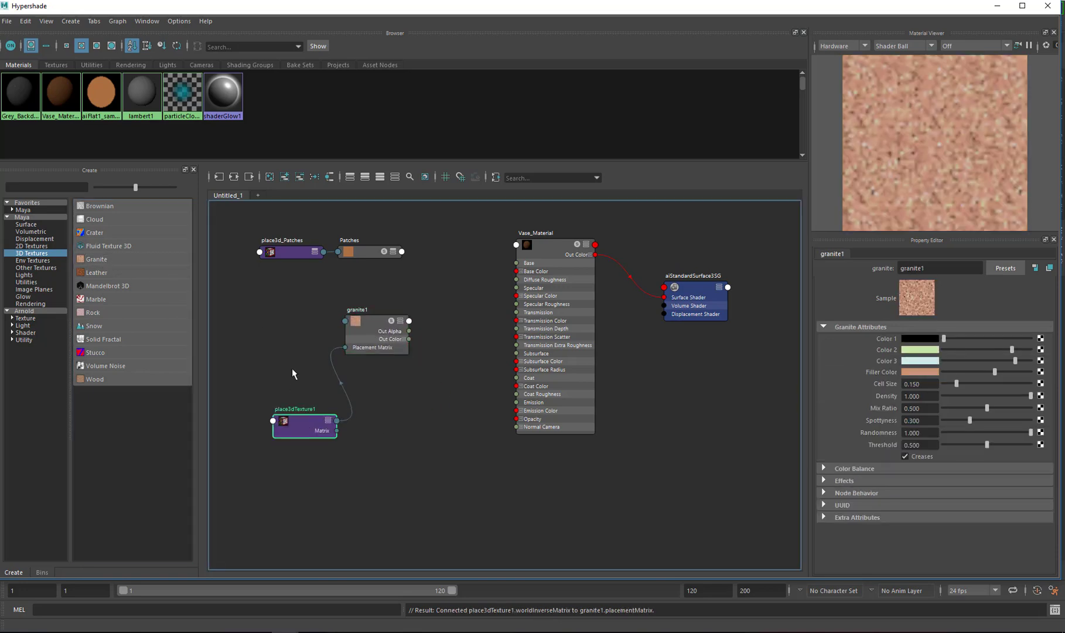
left_click_drag(307, 428, 291, 327)
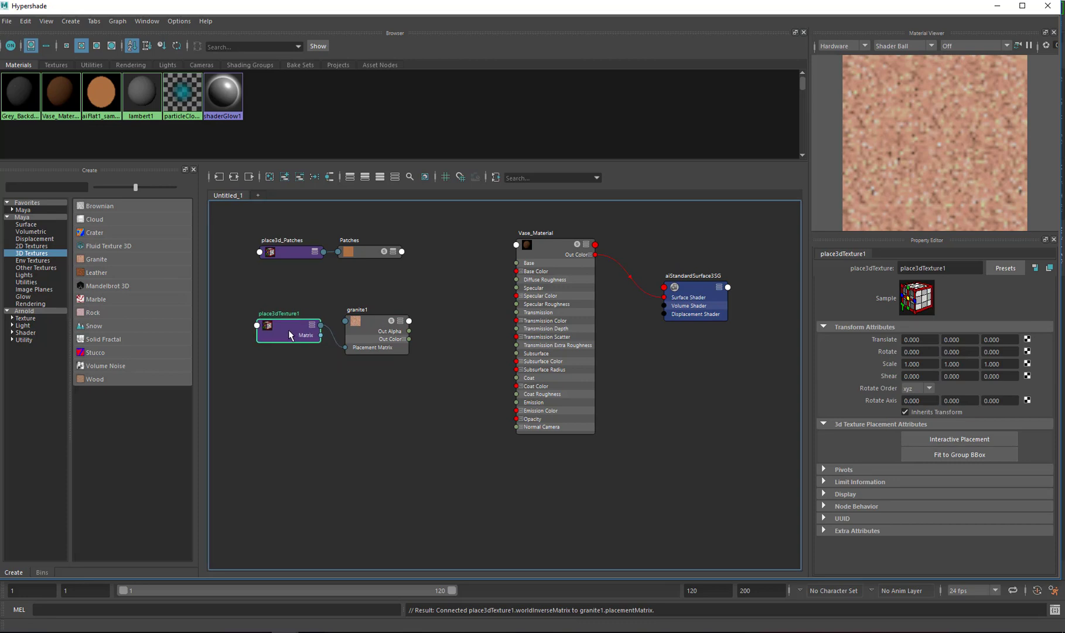
left_click(374, 321)
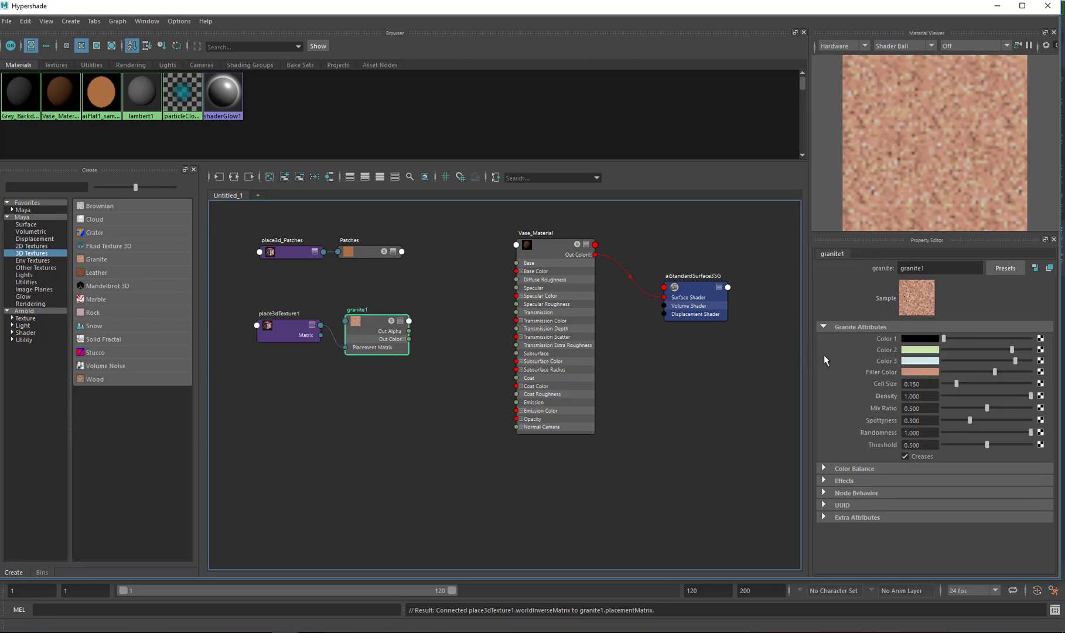
Change the granite's Color 2, Color 3 and Filler Color to grey tones in the color picker
left_click(932, 352)
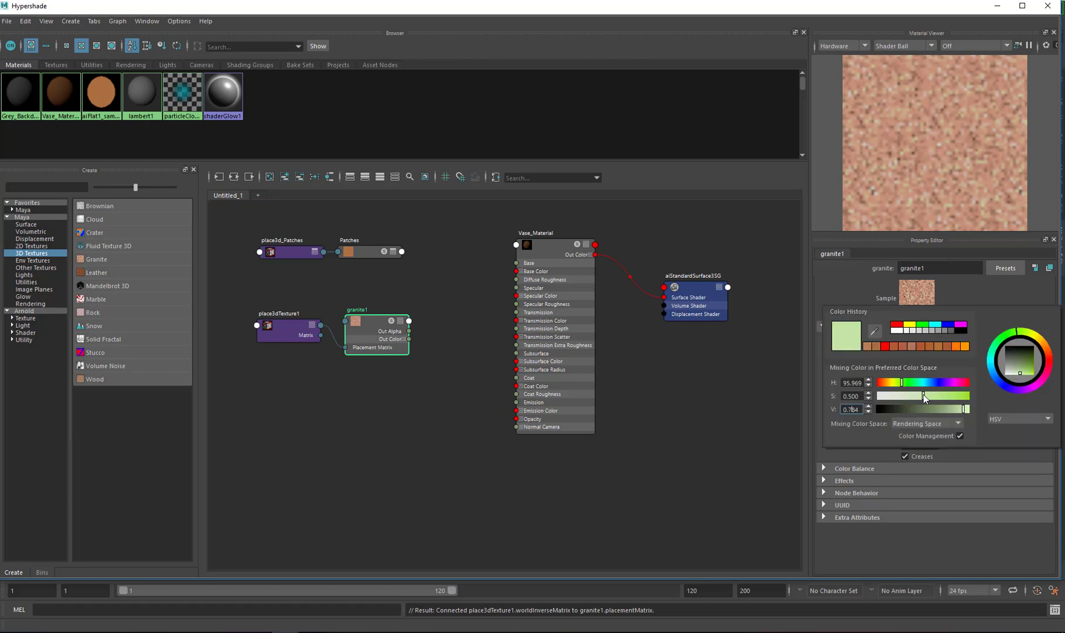
left_click(1007, 365)
left_click(937, 363)
left_click(1019, 381)
left_click_drag(1019, 381, 1010, 377)
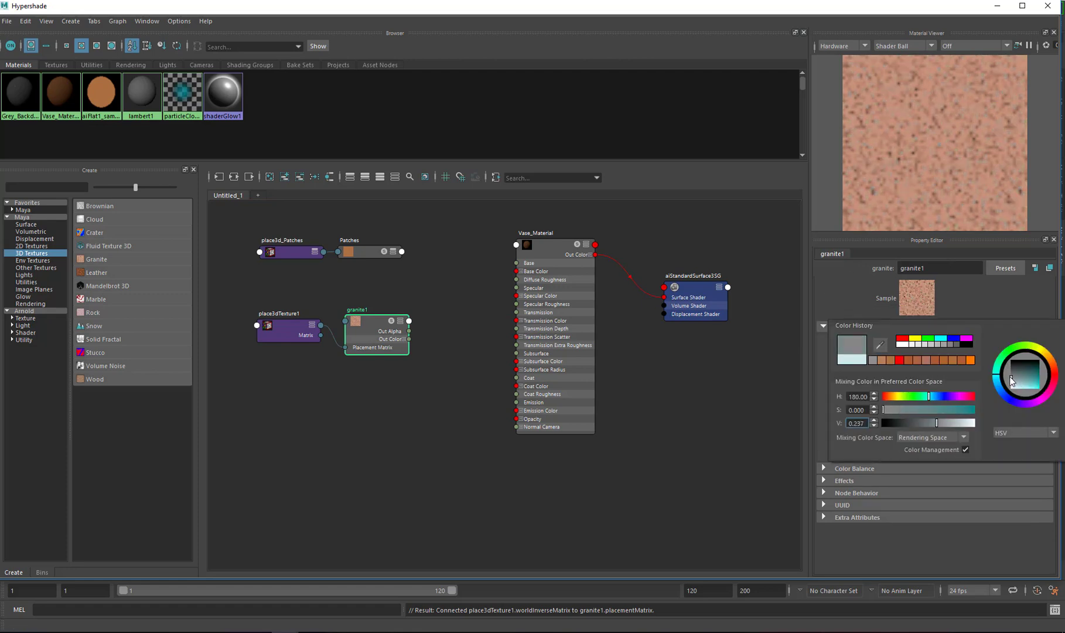
left_click(926, 370)
left_click(1012, 392)
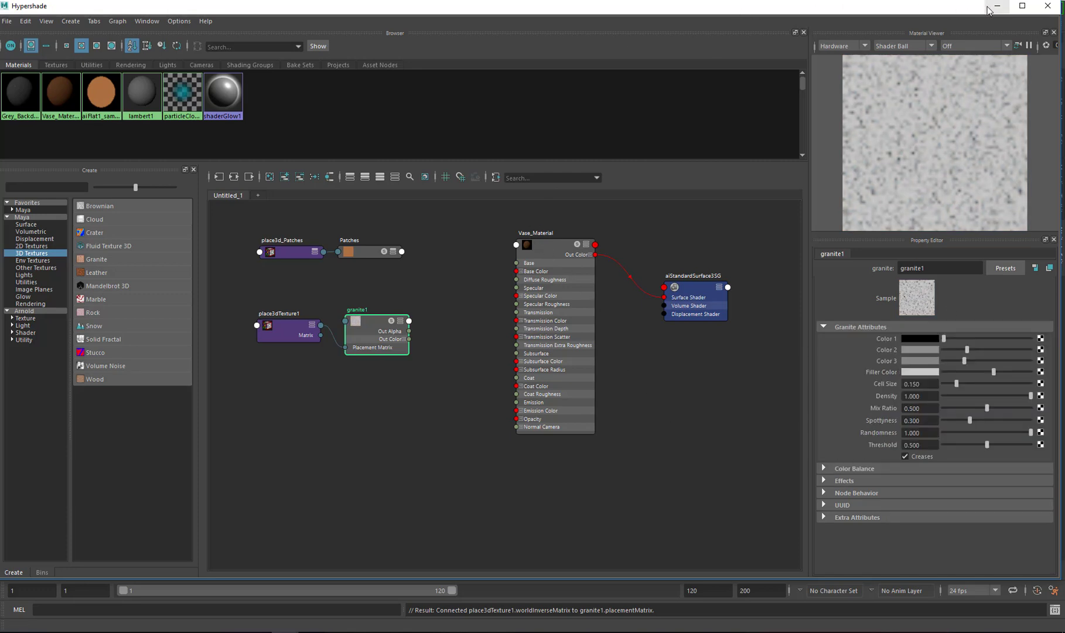
Connect the granite texture's Out Color to Vase_Material's Base Color
left_click_drag(371, 321, 377, 314)
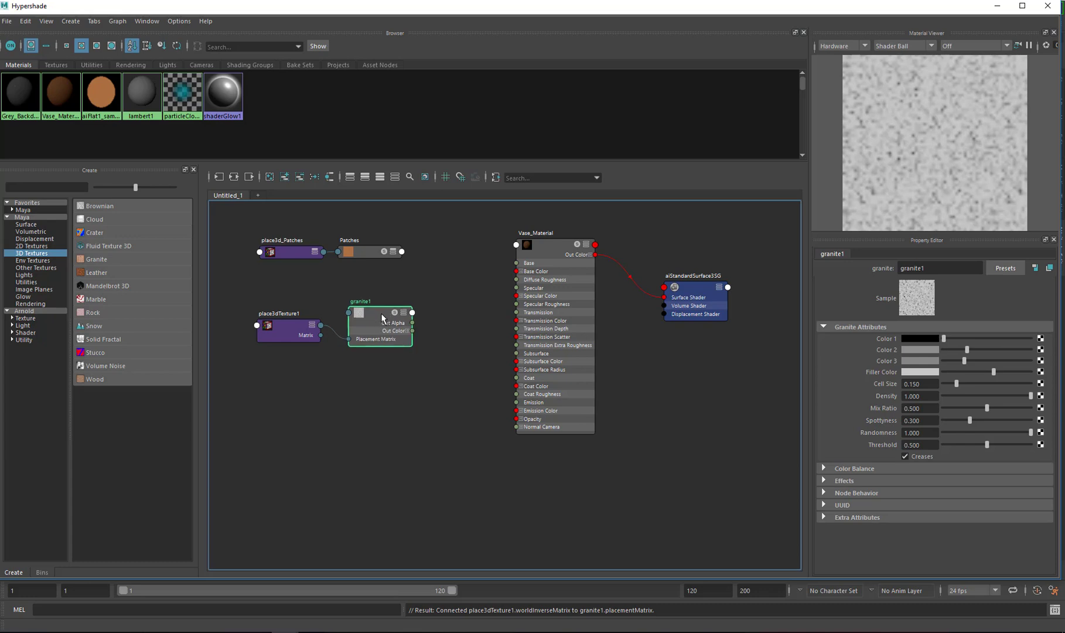
left_click_drag(382, 313, 380, 316)
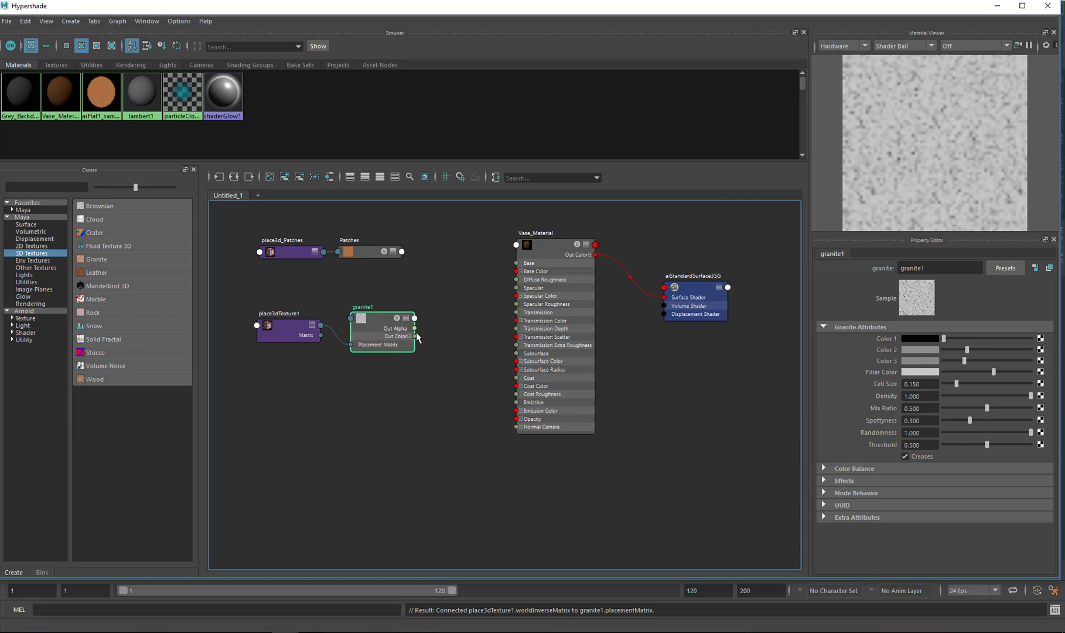
left_click_drag(414, 336, 516, 272)
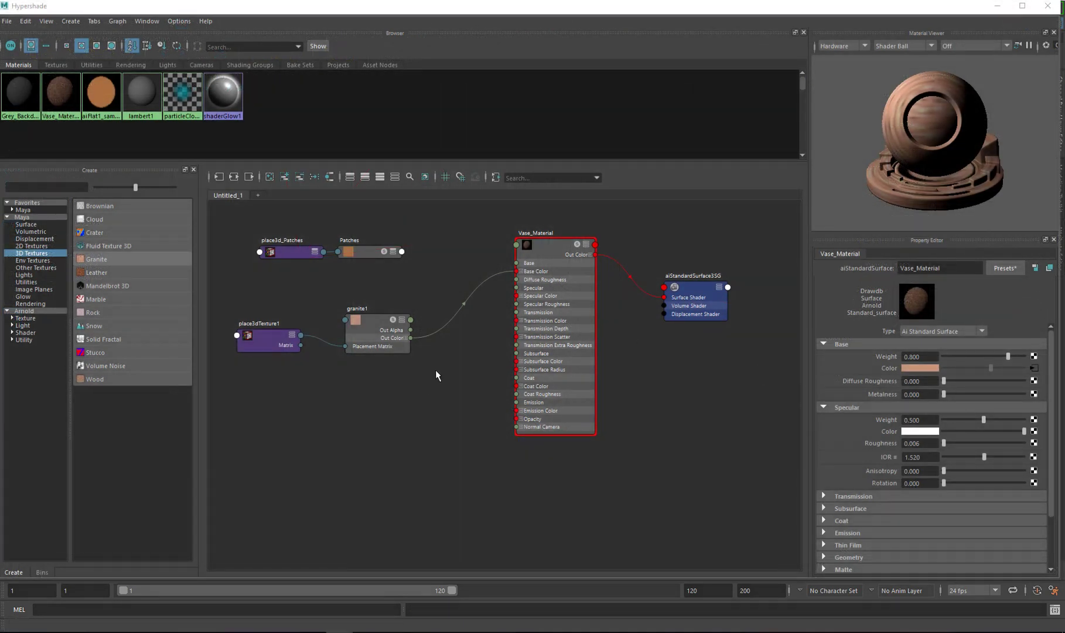
Return to the main window and render the vase in the Arnold RenderView
left_click(997, 6)
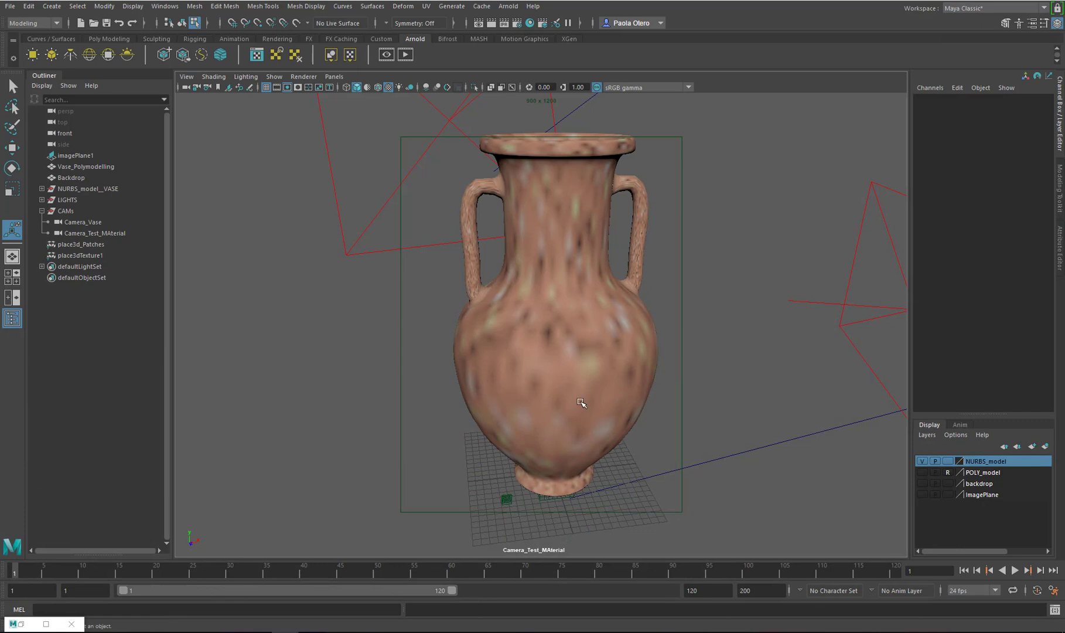
left_click(388, 87)
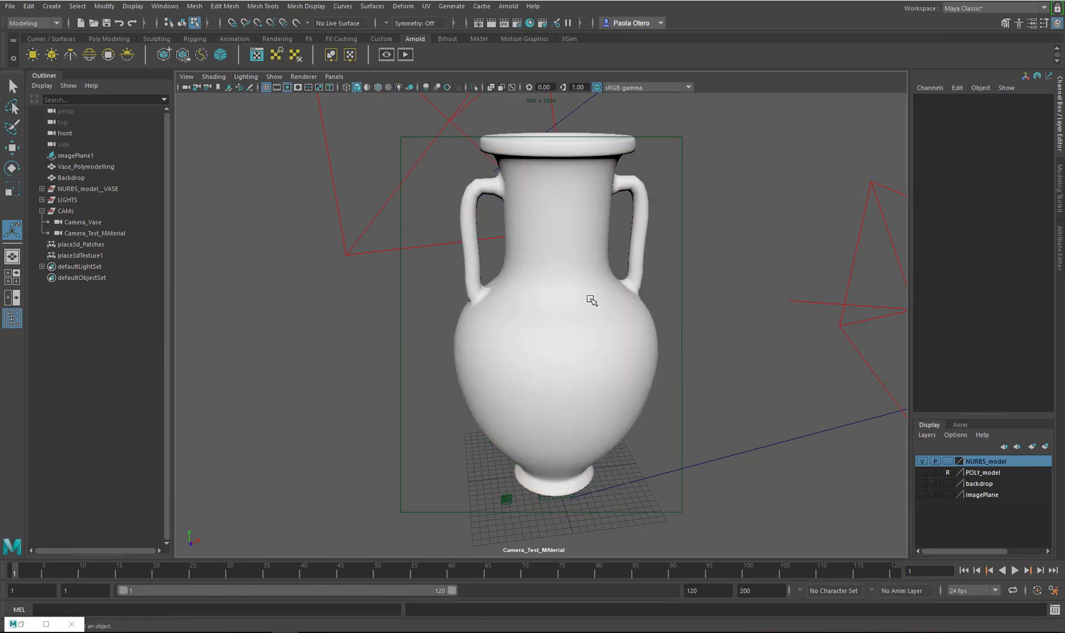
left_click_drag(578, 127, 555, 121)
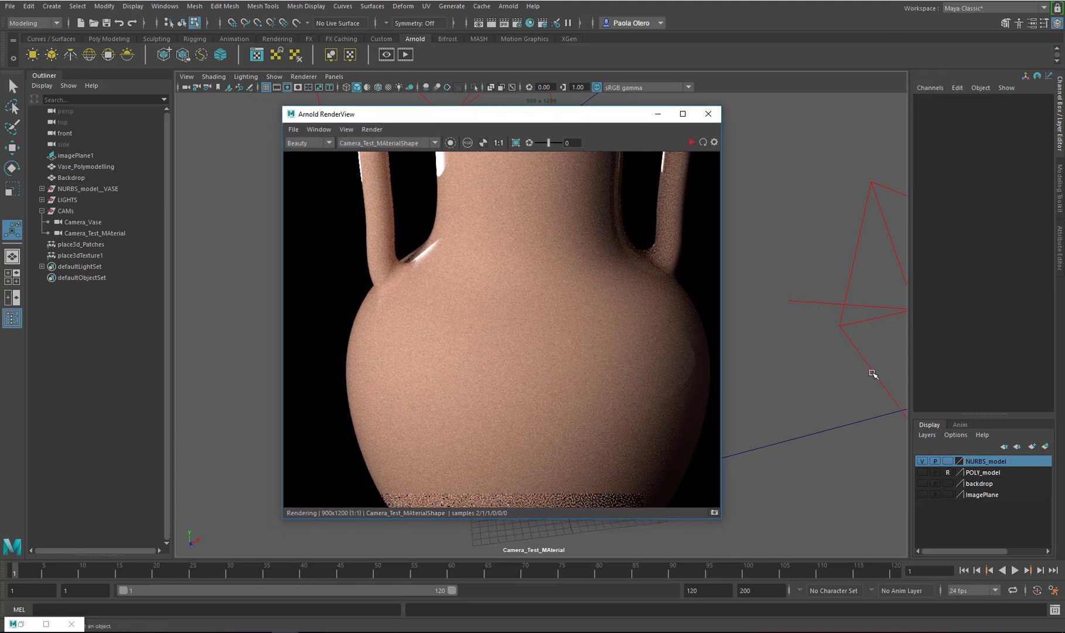
Reconnect the Patches Out Color to Vase_Material's Base Color
left_click(45, 624)
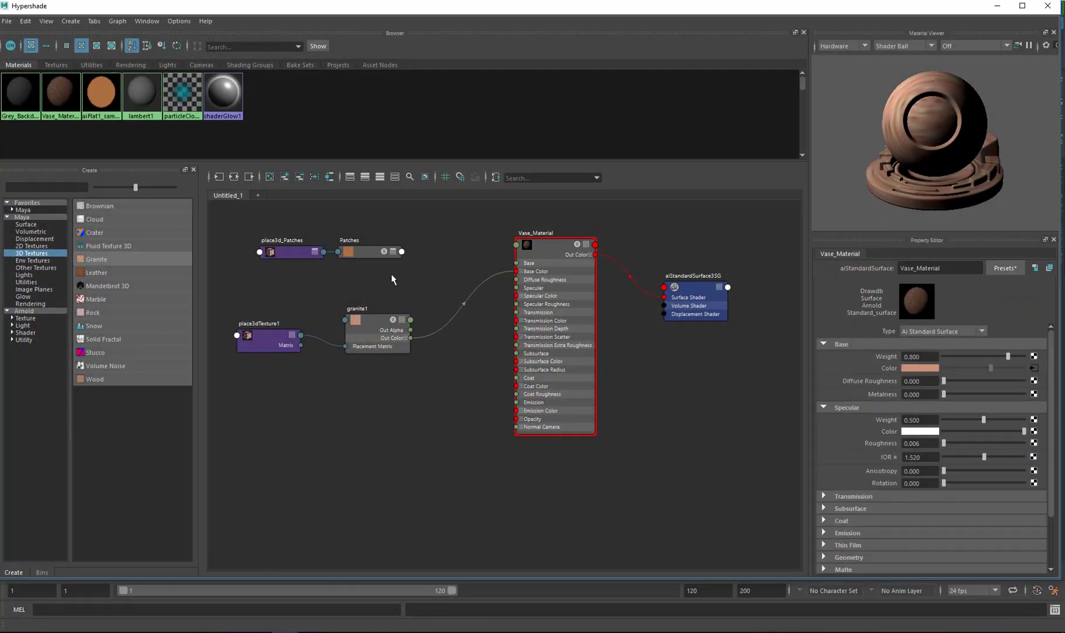
left_click(402, 252)
left_click(448, 238)
left_click(447, 237)
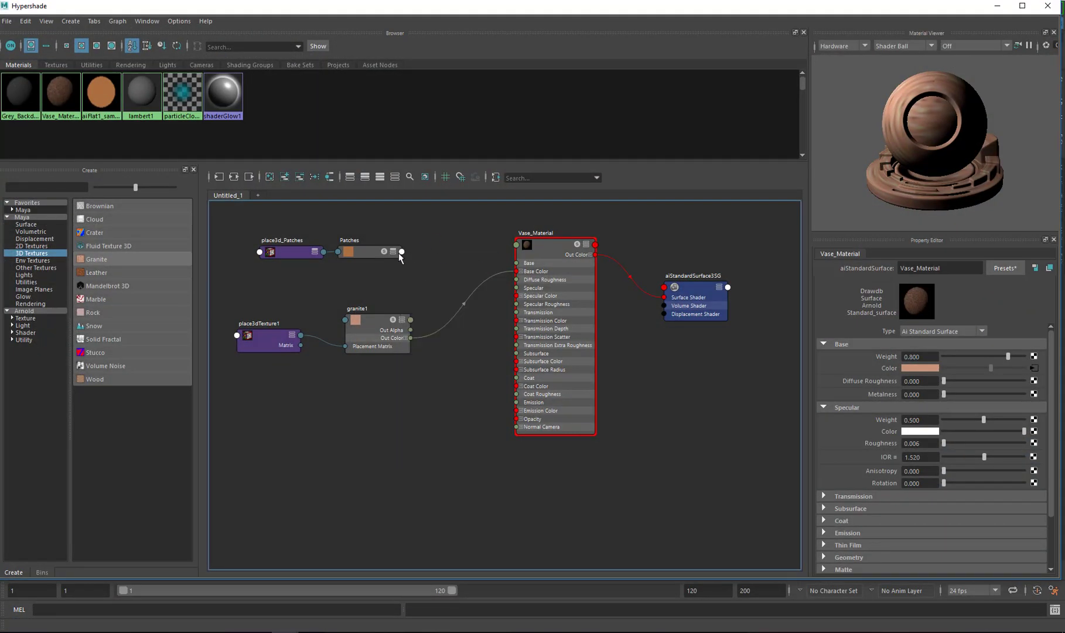
left_click(395, 252)
left_click_drag(402, 278, 516, 271)
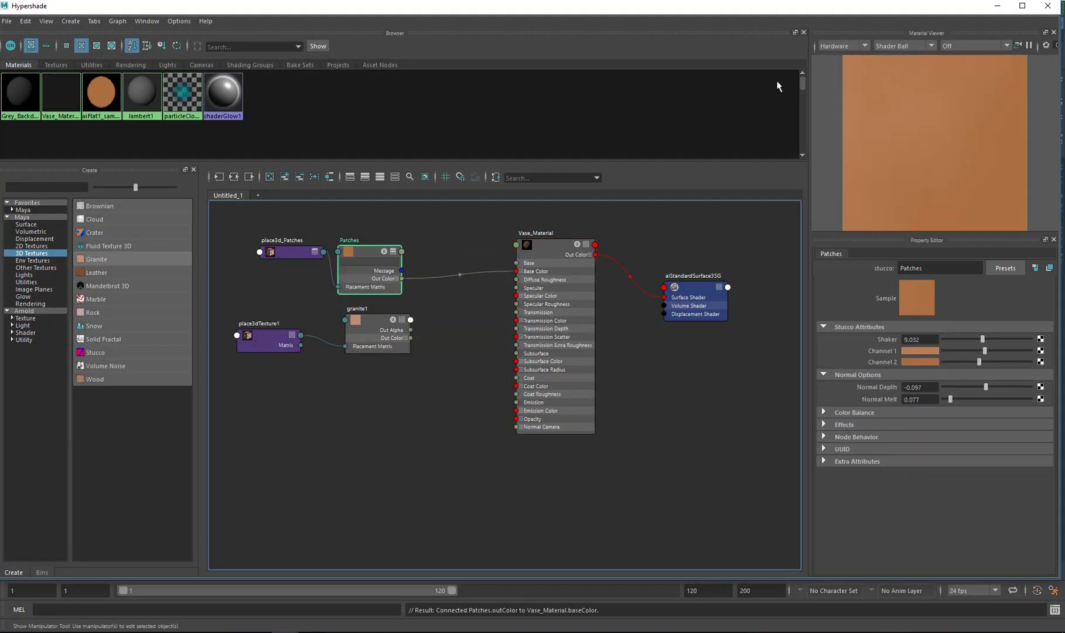
Compare the Arnold render with the textured and untextured viewport display of the vase
left_click(995, 6)
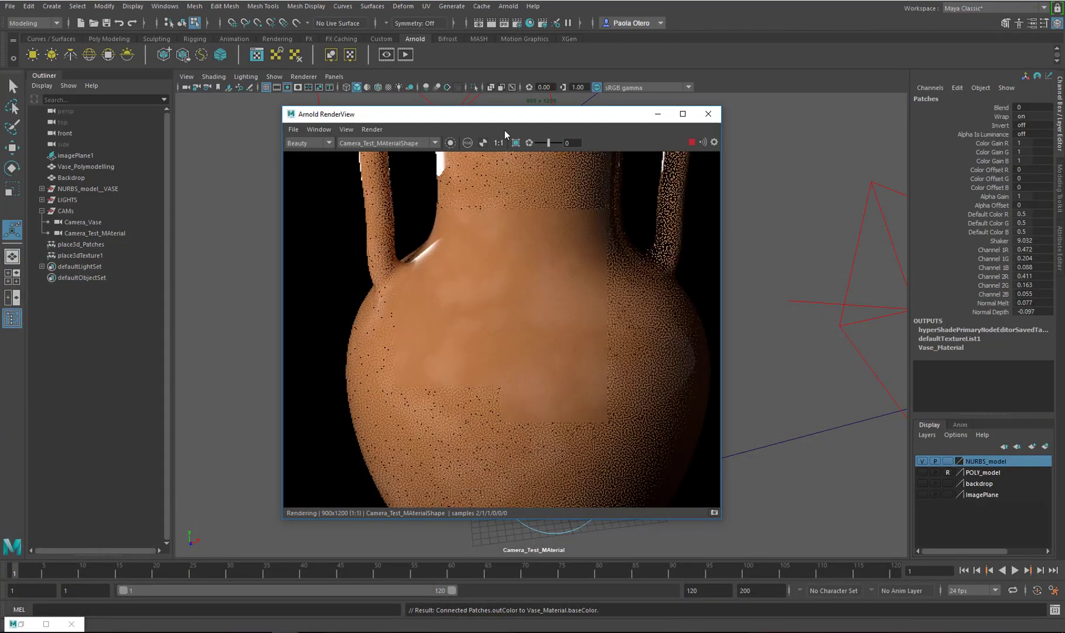
left_click_drag(498, 116, 811, 110)
left_click(538, 245)
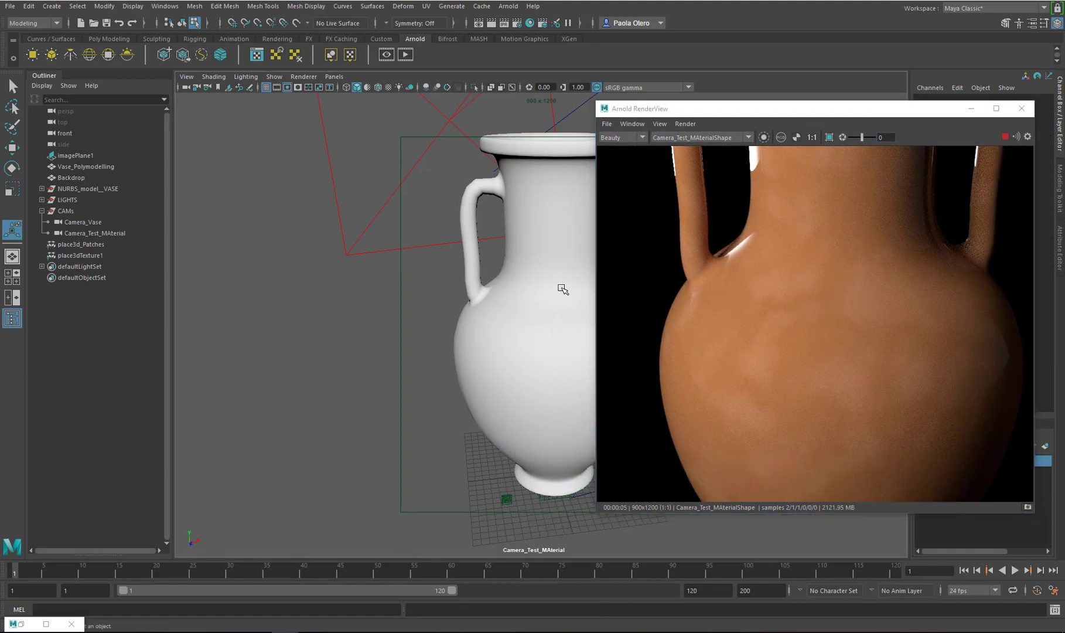
key("6")
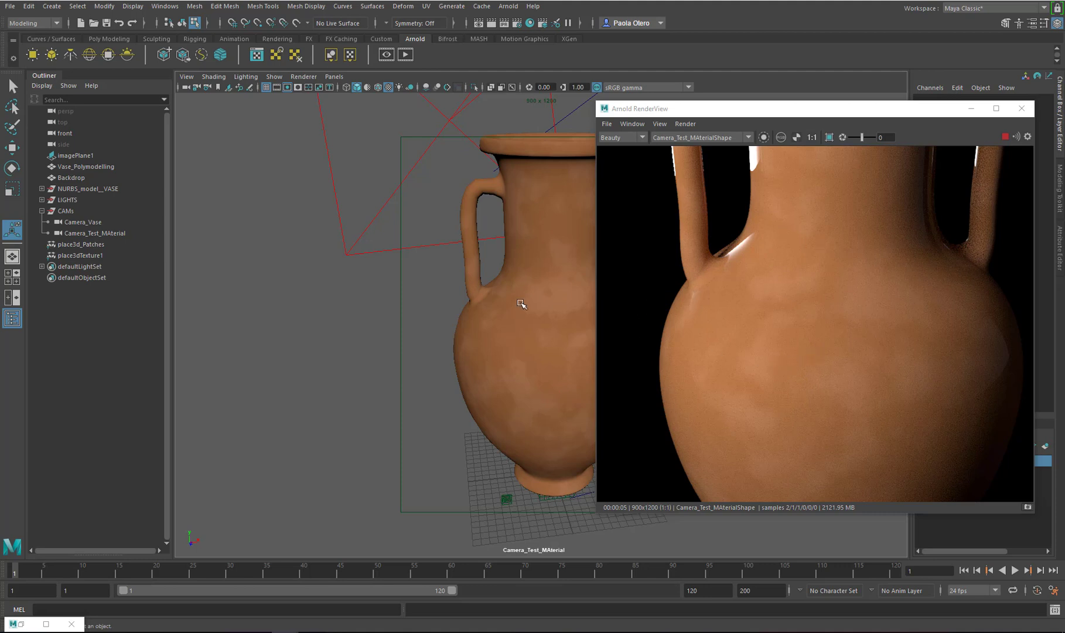
left_click(388, 86)
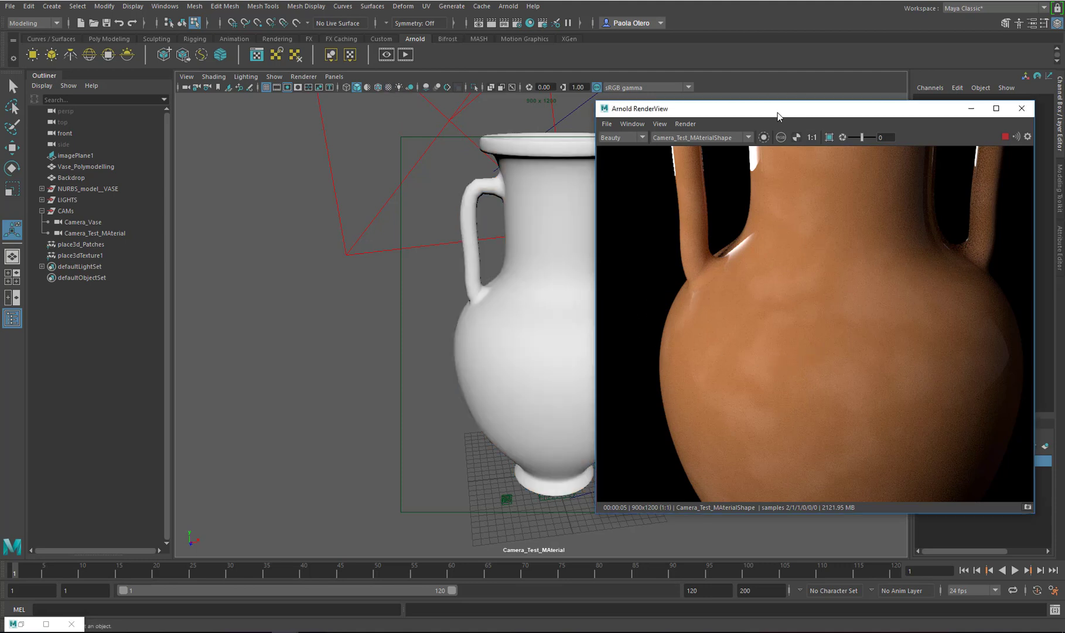
mouse_move(778, 112)
left_mouse_down()
mouse_move(560, 115)
mouse_move(774, 116)
left_mouse_up()
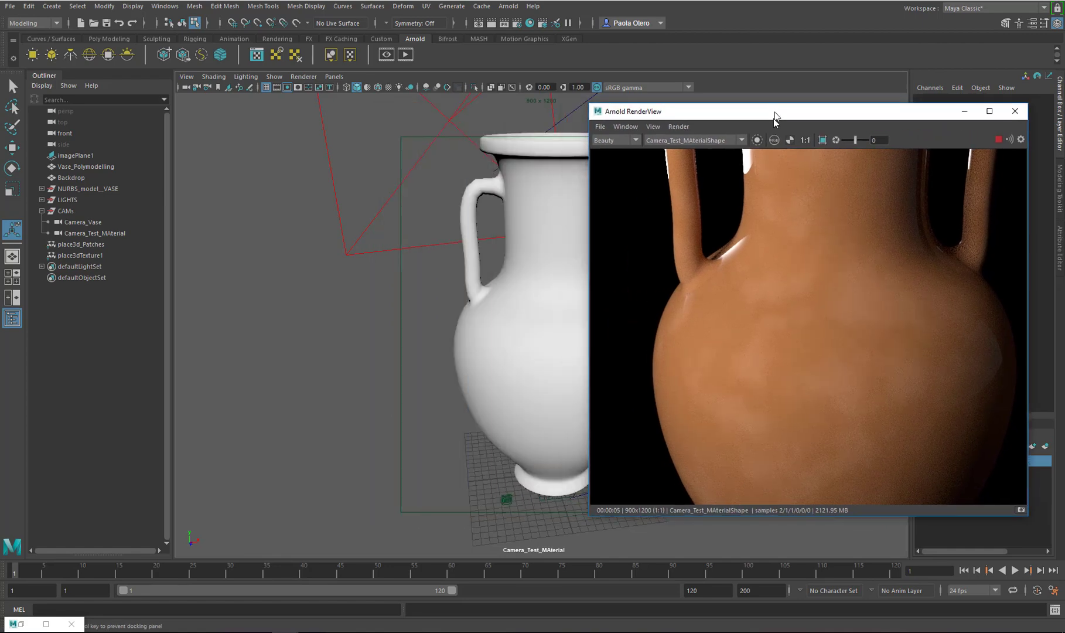
key("6")
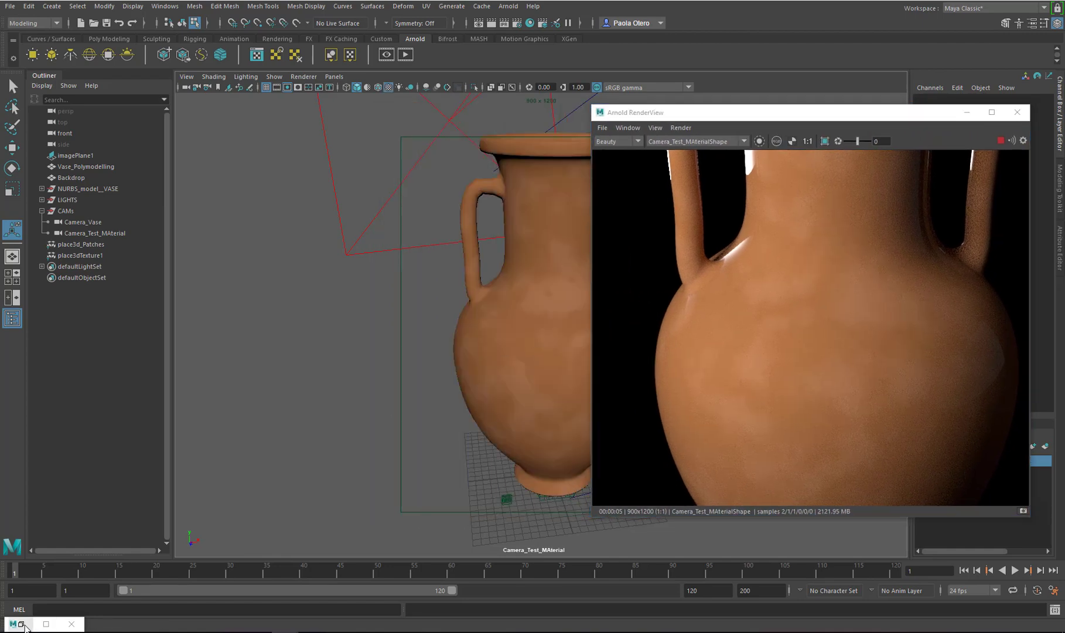
Connect the granite Out Color to Vase_Material's Base Color again and return to the viewport
left_click(46, 624)
left_click_drag(411, 338, 516, 271)
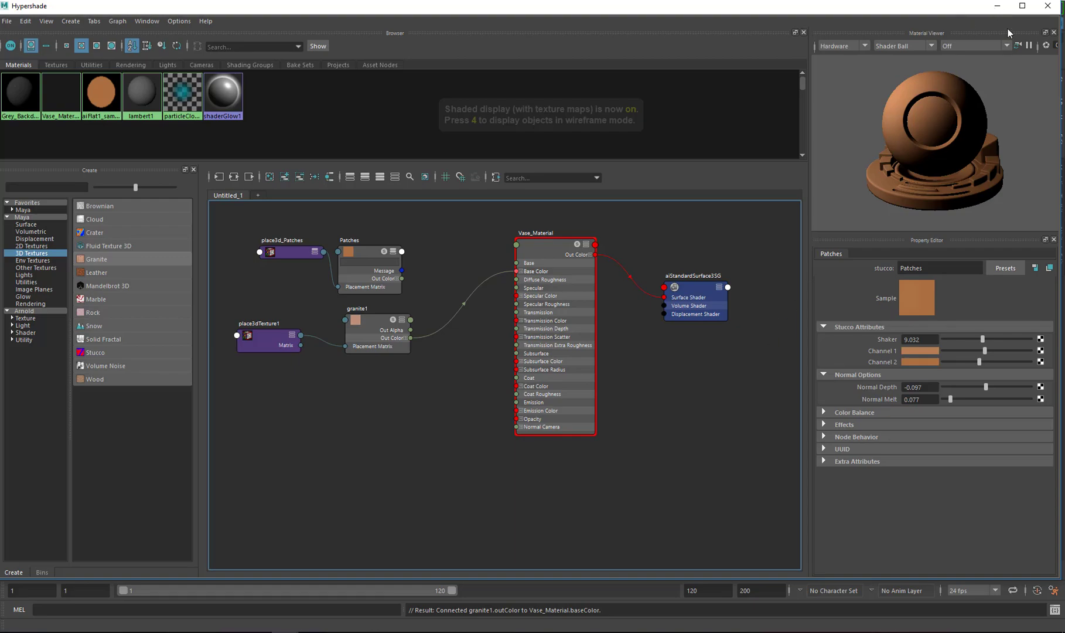
left_click(998, 6)
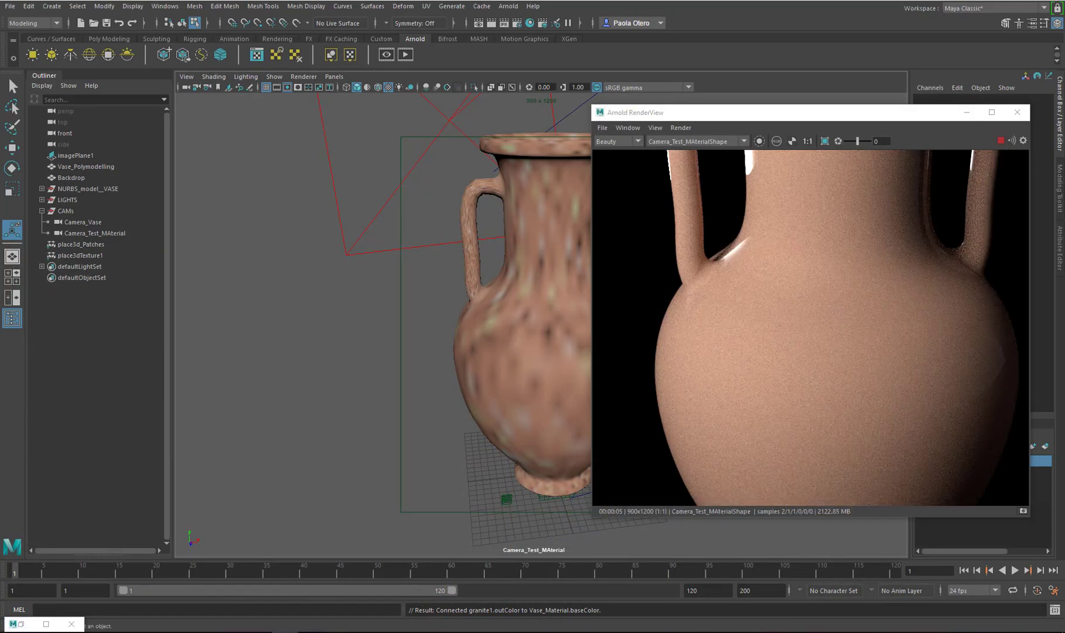
Set the granite's Color 2 to near white and Color 3 to grey in the color picker
left_click(46, 624)
left_click(370, 333)
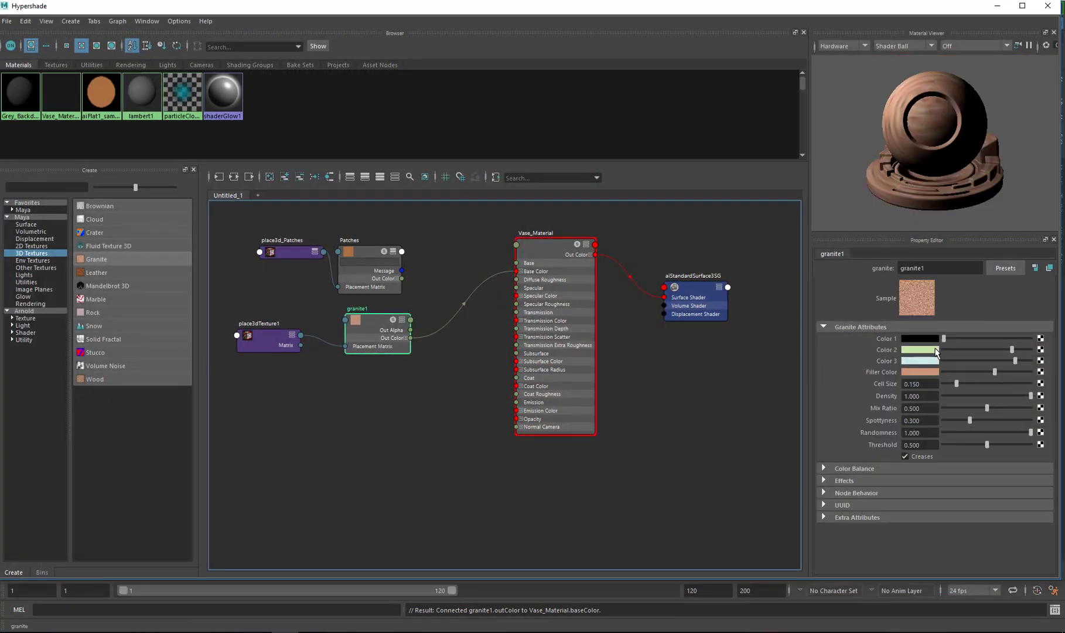
left_click(1002, 350)
left_click_drag(944, 350, 1013, 377)
left_click(917, 361)
left_click_drag(887, 402, 871, 409)
left_click(908, 372)
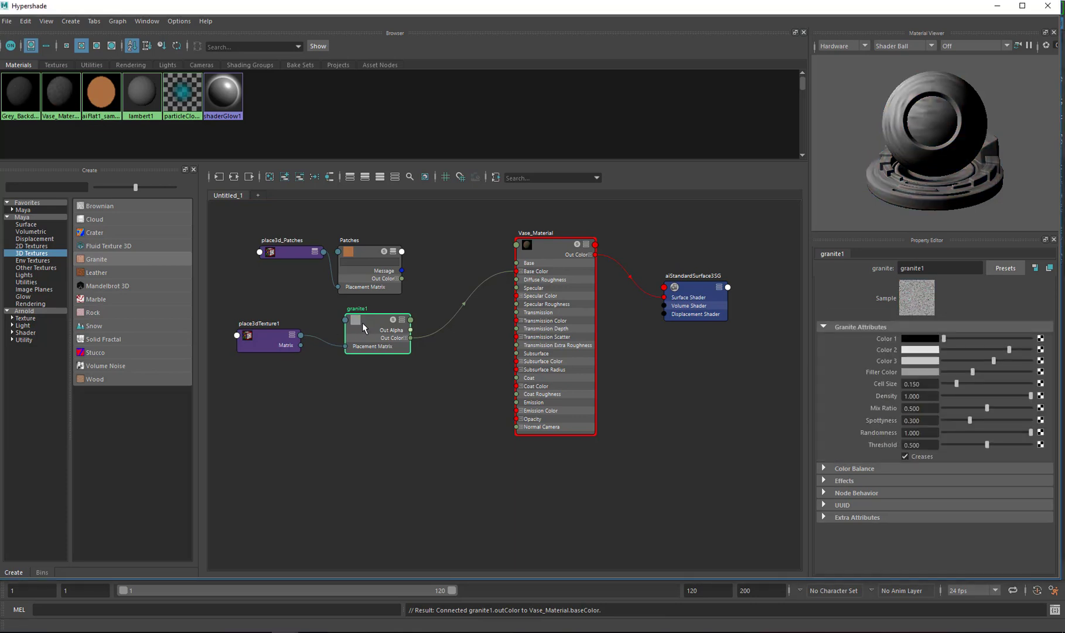
left_click_drag(365, 324, 362, 322)
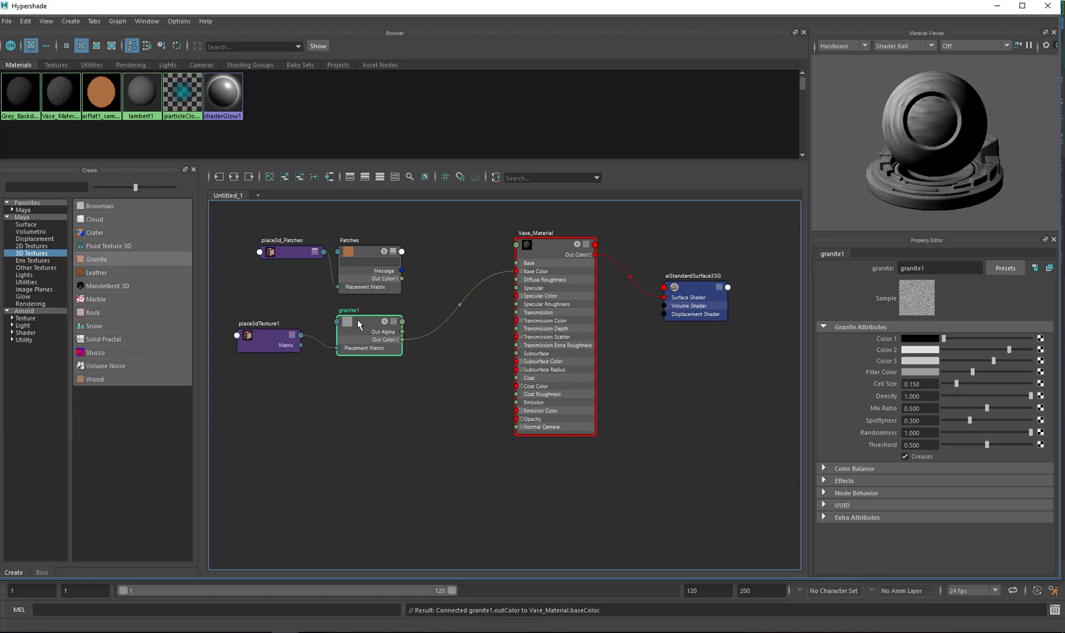
Rename the granite texture node to Sediments and select its placement node
left_click(907, 268)
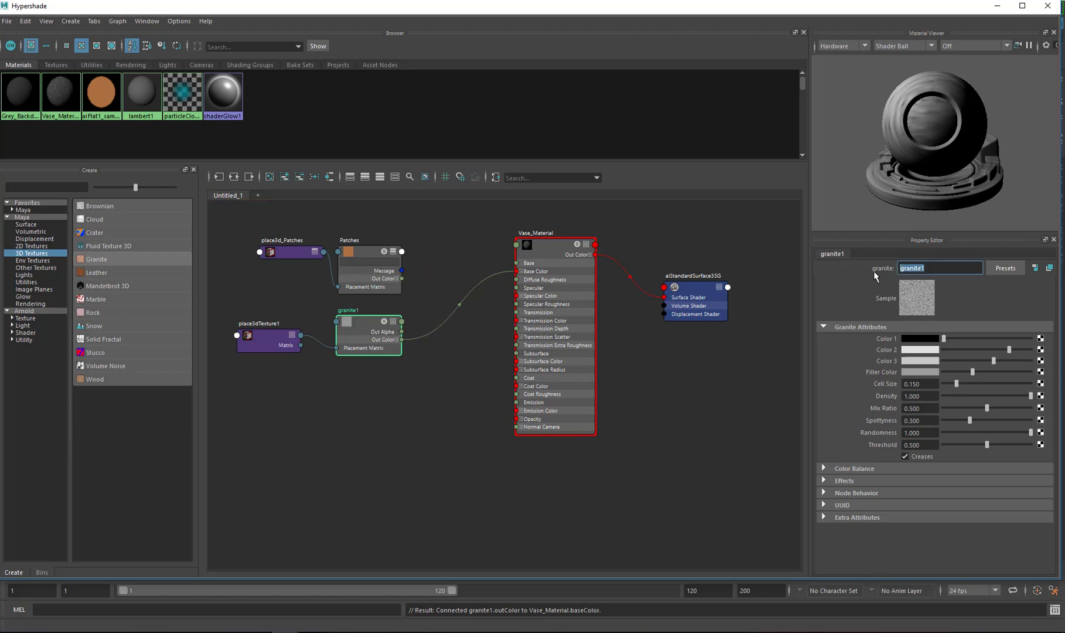
type("Sediments")
left_click(270, 339)
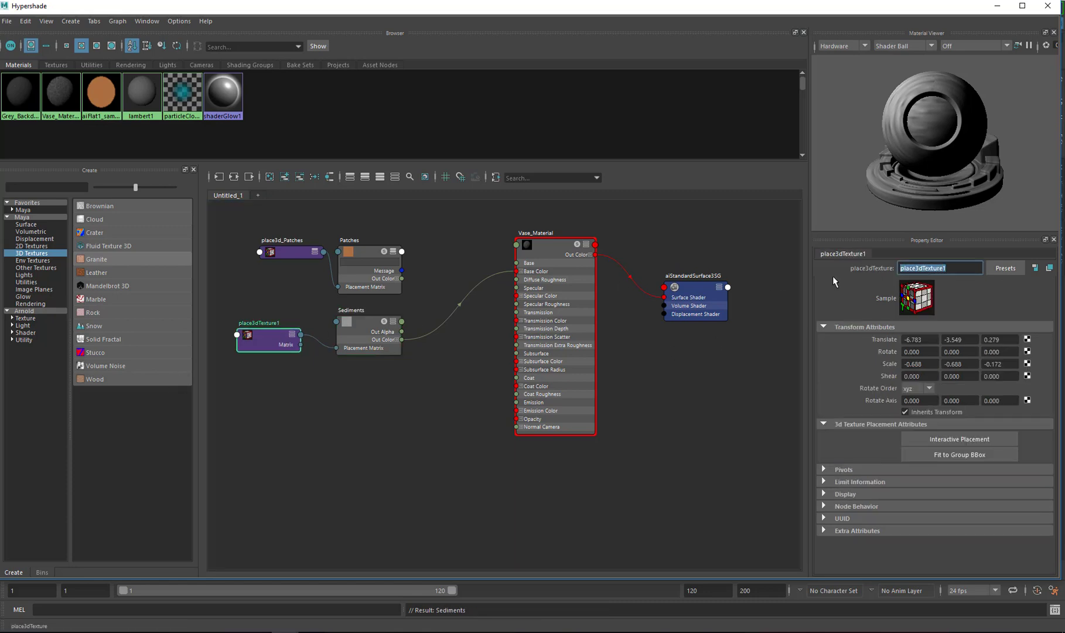
Rename the granite's placement node to place3dTSediments
left_click(962, 265)
key("shift+Left")
key("shift+Left")
key("shift+Left")
key("shift+Left")
key("shift+Left")
key("shift+Left")
key("shift+Left")
key("BackSpace")
type("Sediments")
left_click(695, 383)
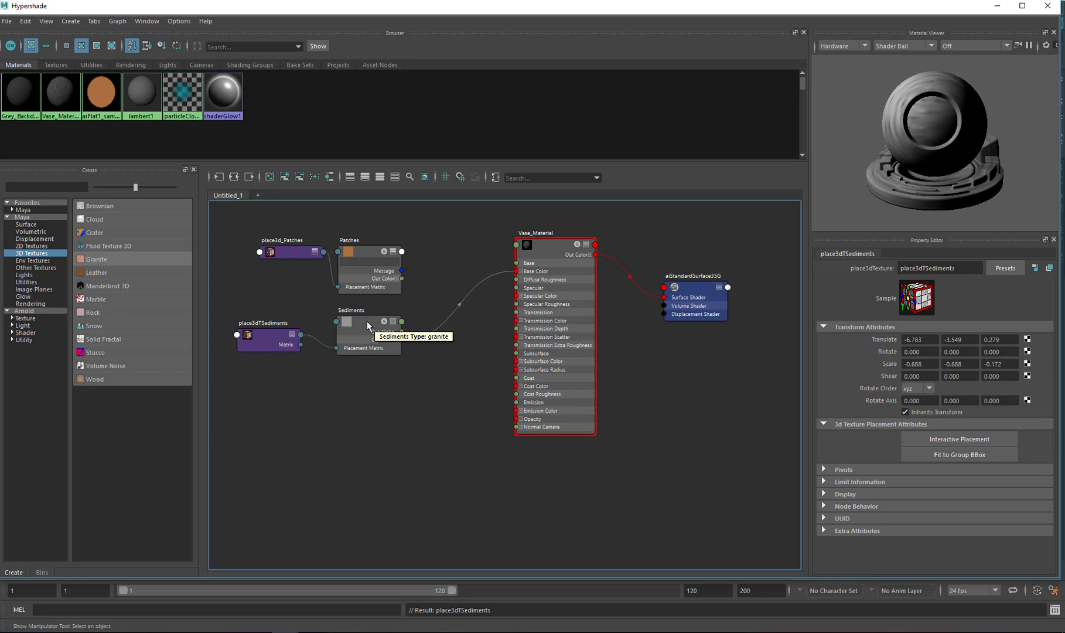
Disconnect the Sediments Out Color from Vase_Material's Base Color
left_click_drag(364, 250, 366, 246)
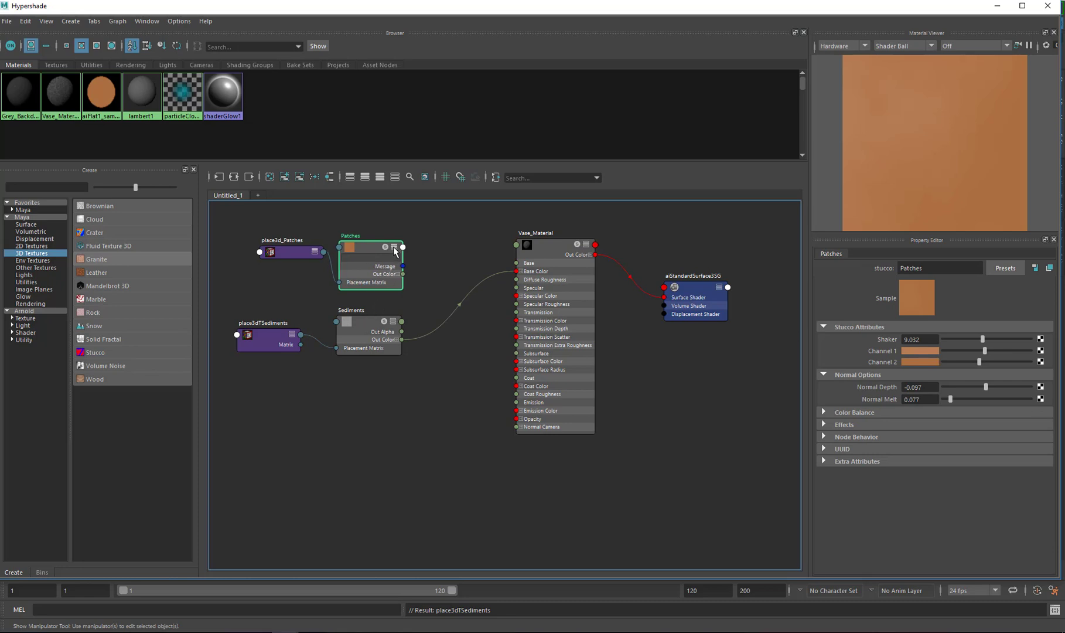
left_click(394, 247)
left_click(393, 247)
left_click_drag(373, 211, 247, 349)
left_click_drag(364, 323, 245, 320)
left_click(412, 299)
key("Delete")
middle_click_drag(386, 313, 444, 317, "alt")
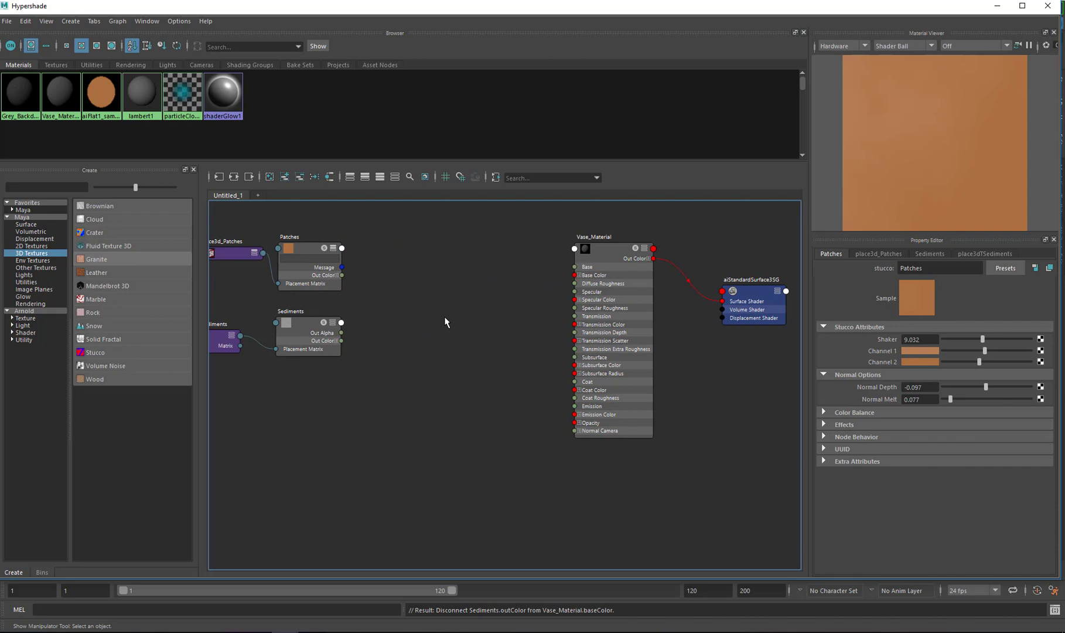
Create an aiComposite node and connect Patches Out Color to its A input and Sediments Out Color to its B input
key("Tab")
type("a")
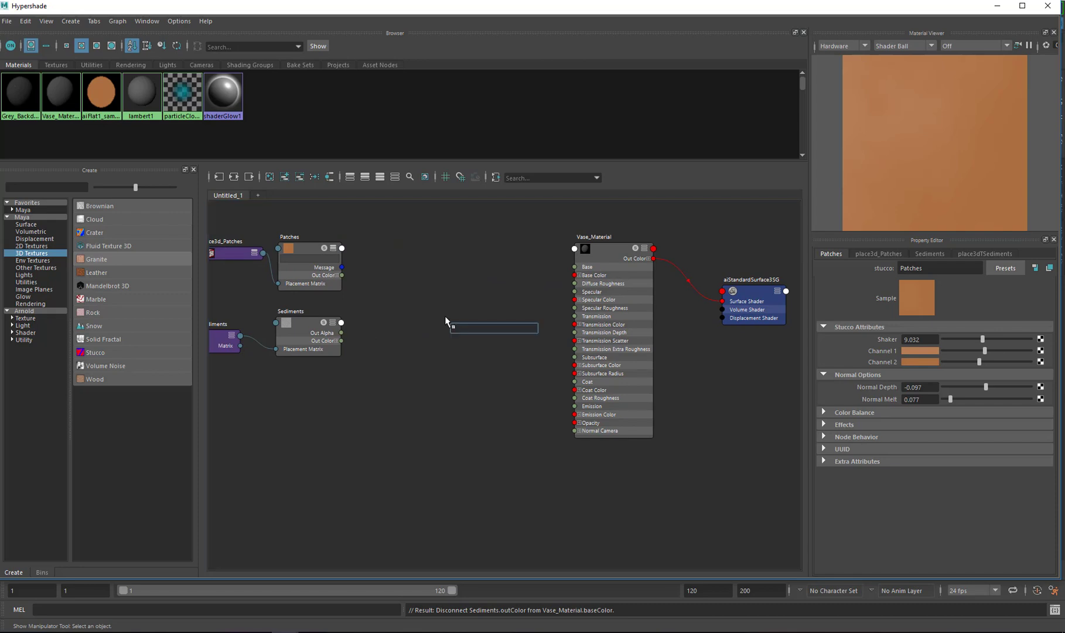
type("icom")
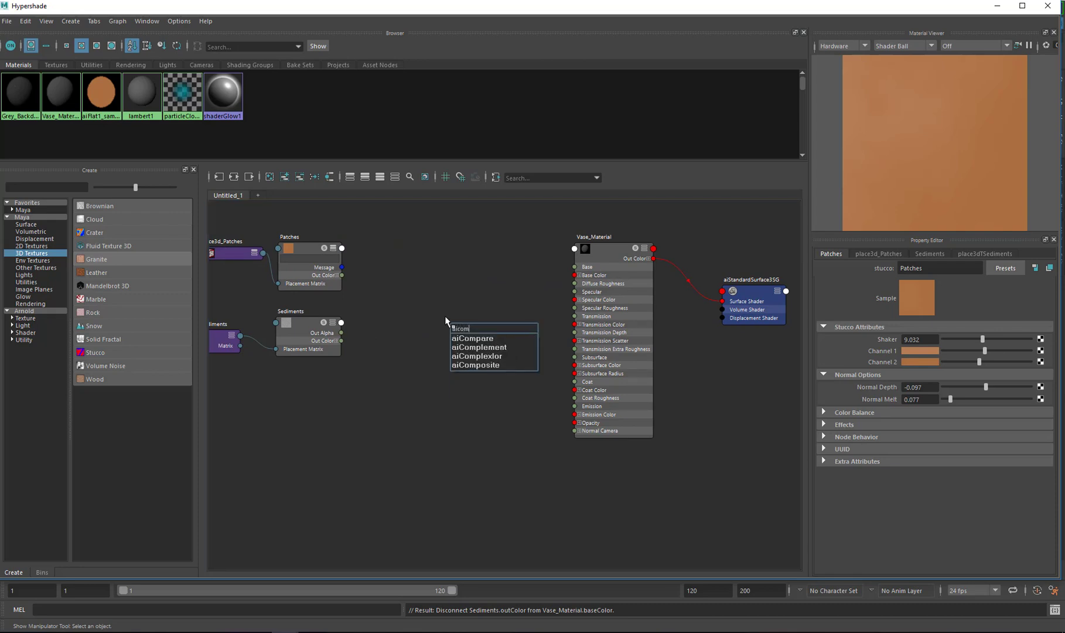
type("posit")
left_click(471, 337)
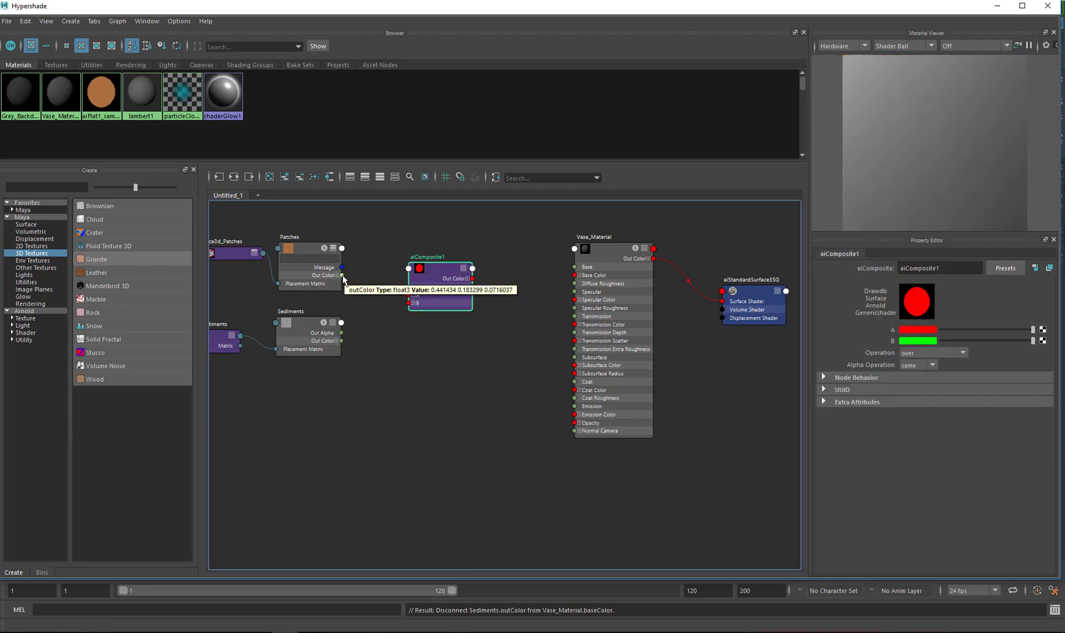
left_click_drag(342, 275, 408, 295)
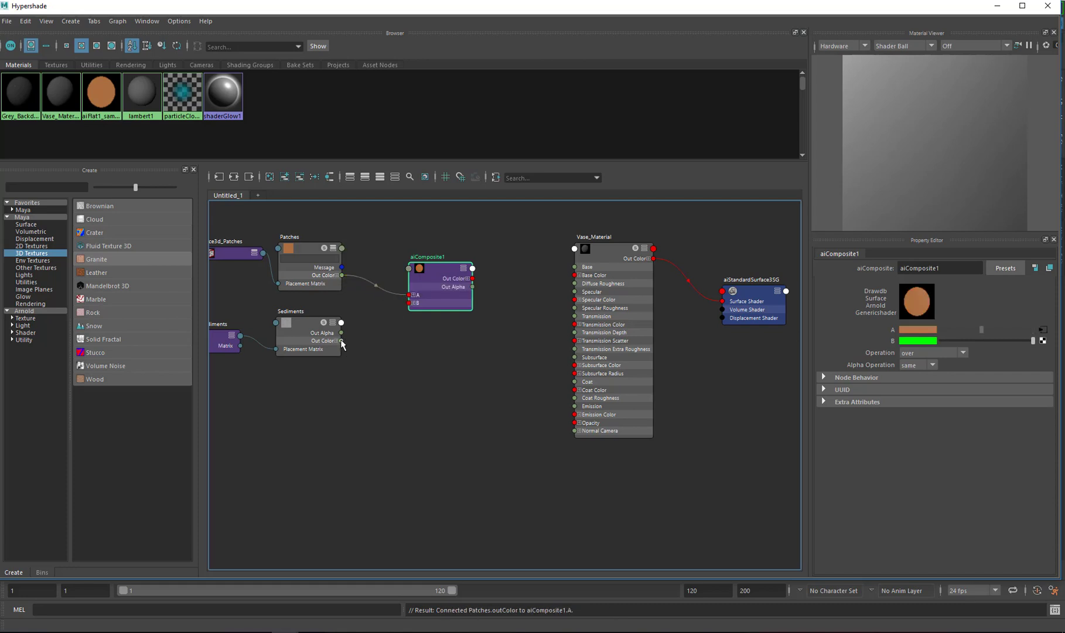
left_click_drag(341, 340, 411, 303)
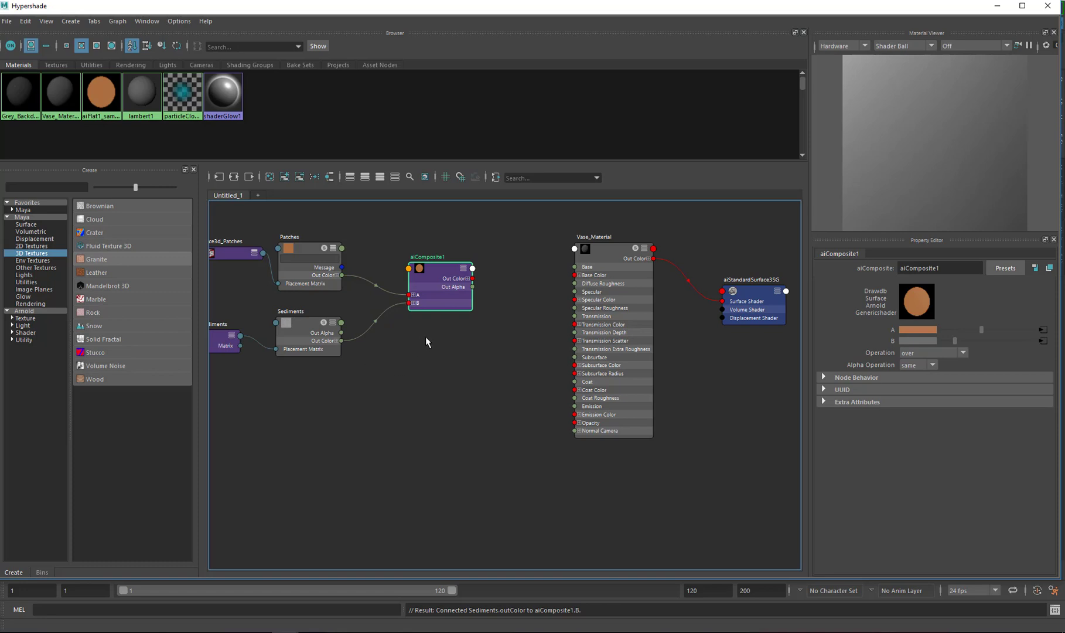
Set the aiComposite operation to overlay and connect its Out Color to Vase_Material's Base Color
left_click(962, 352)
scroll(936, 447, "up", 3)
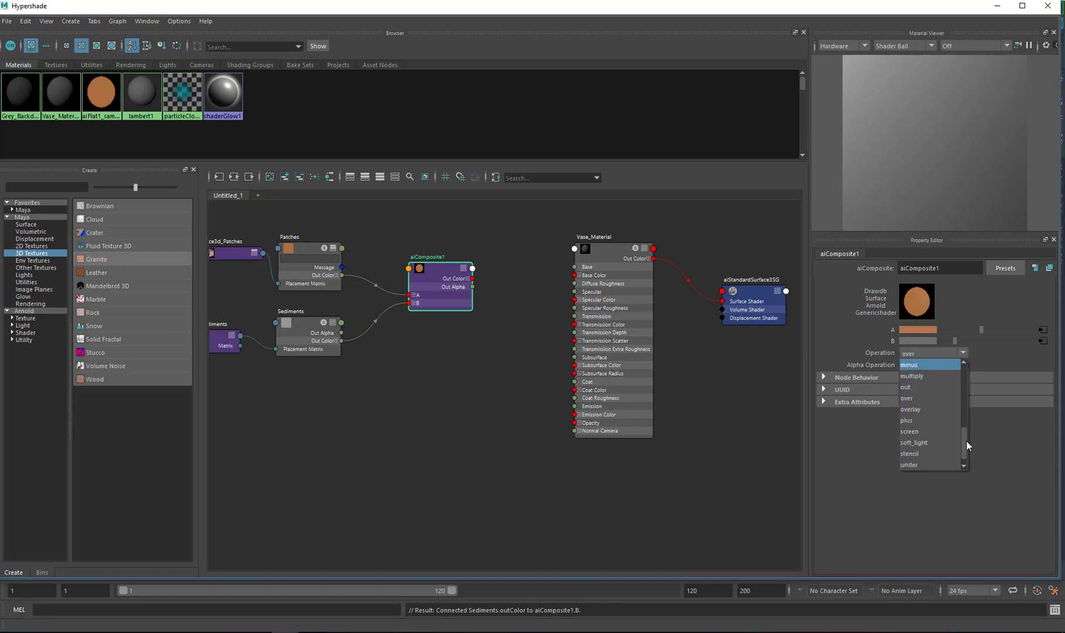
left_click(931, 409)
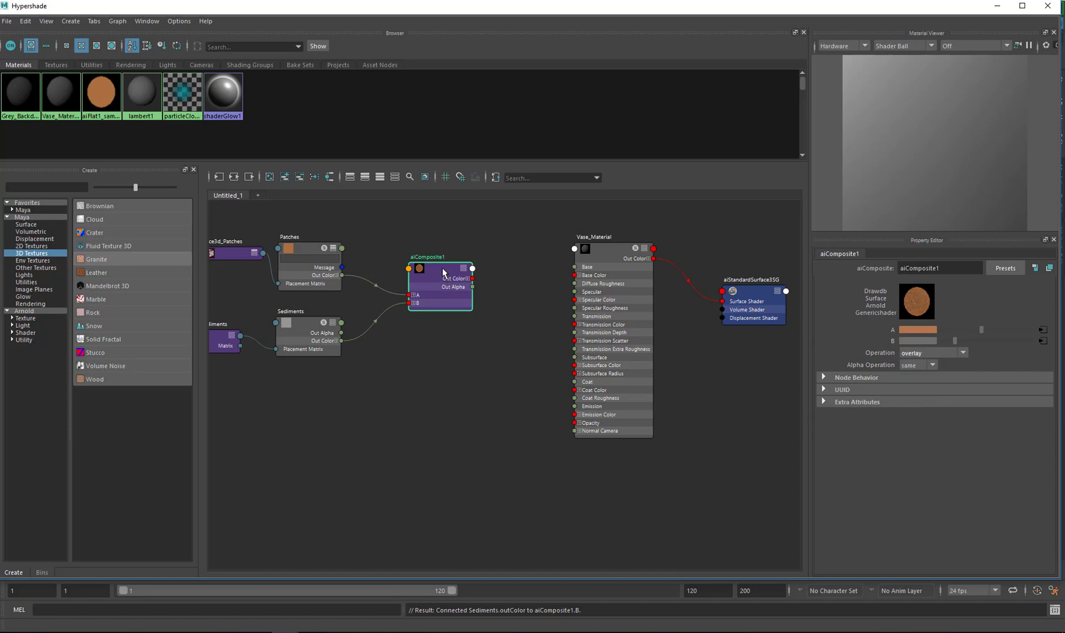
left_click_drag(444, 273, 448, 274)
left_click(964, 352)
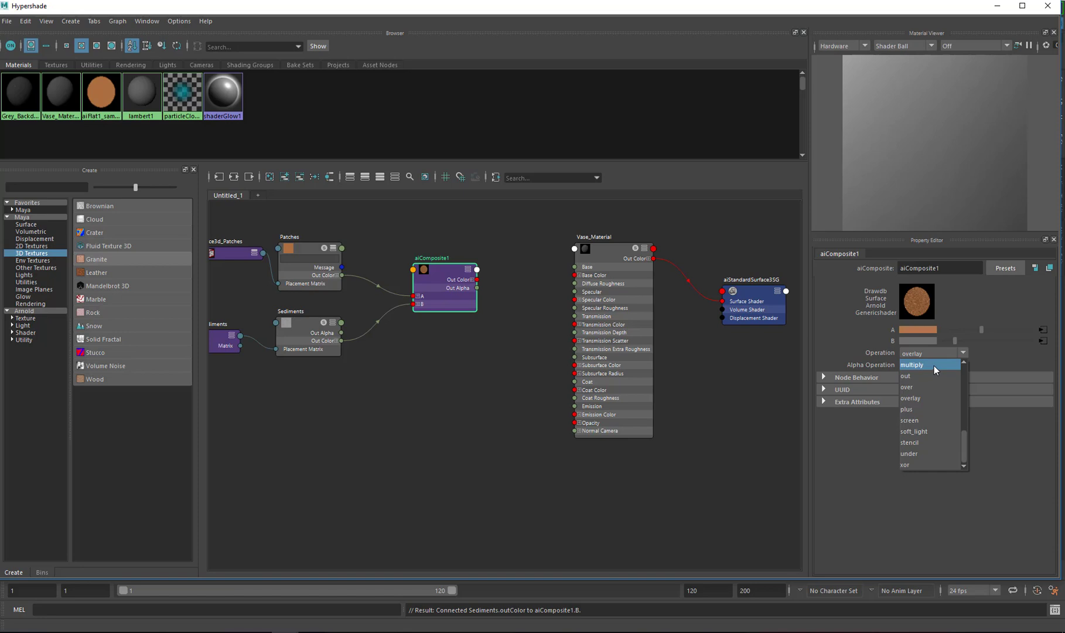
left_click(484, 307)
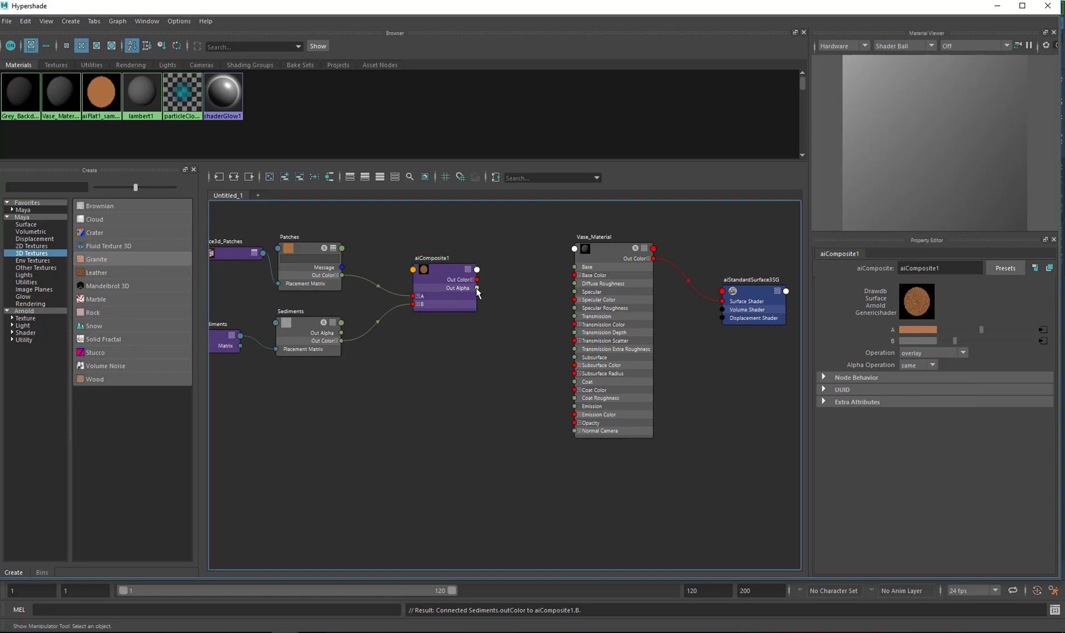
left_click_drag(477, 280, 575, 275)
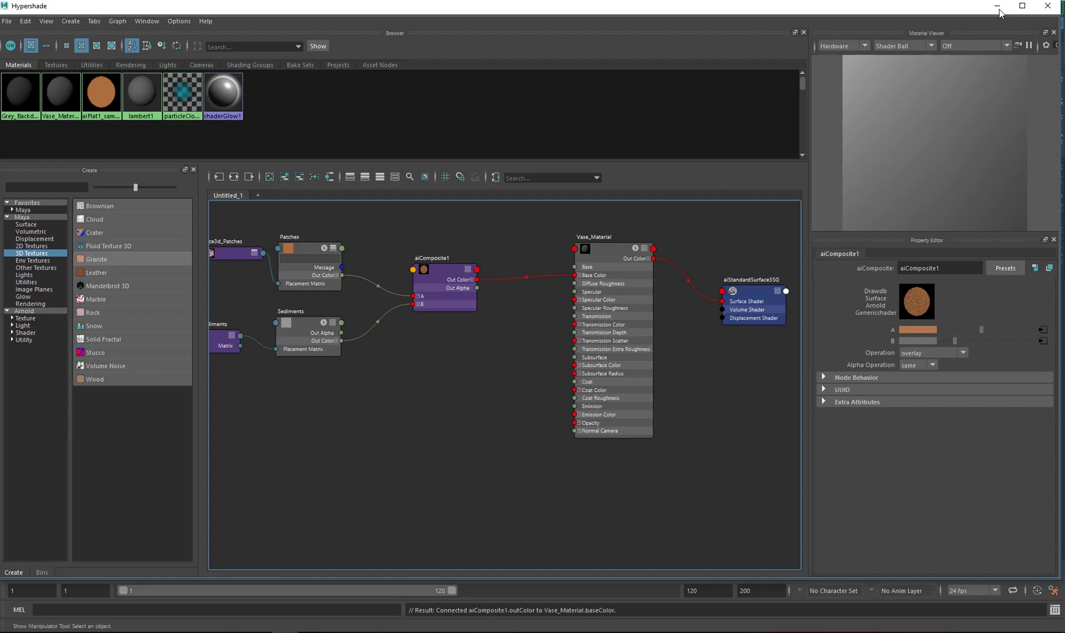
left_click(998, 6)
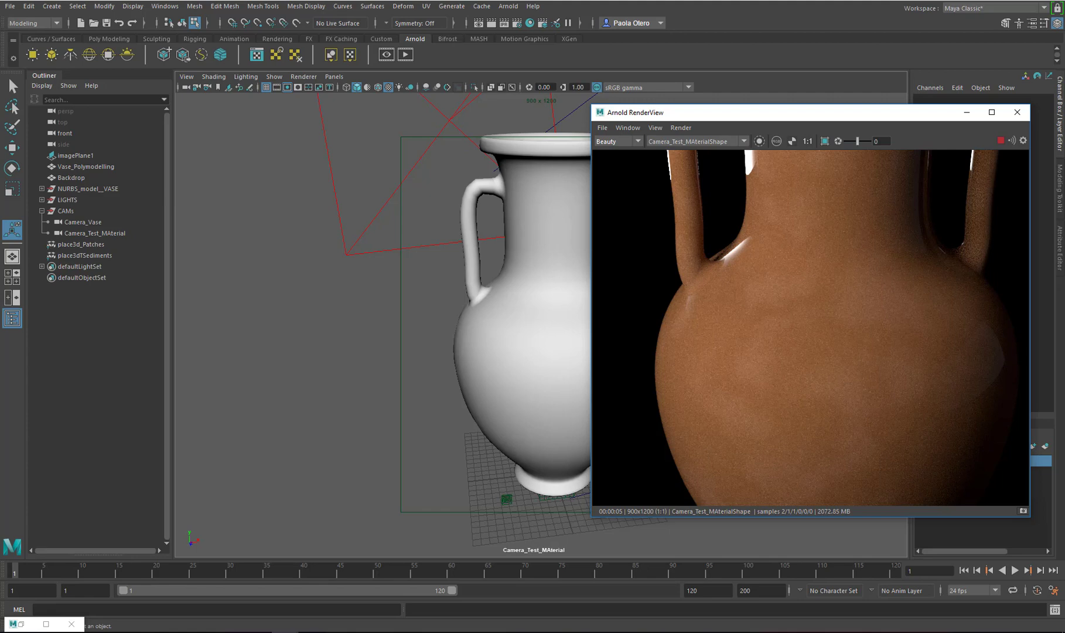
Compare the Arnold render with the orange pottery reference image, then return to Hypershade
left_click_drag(1064, 56, 451, 56)
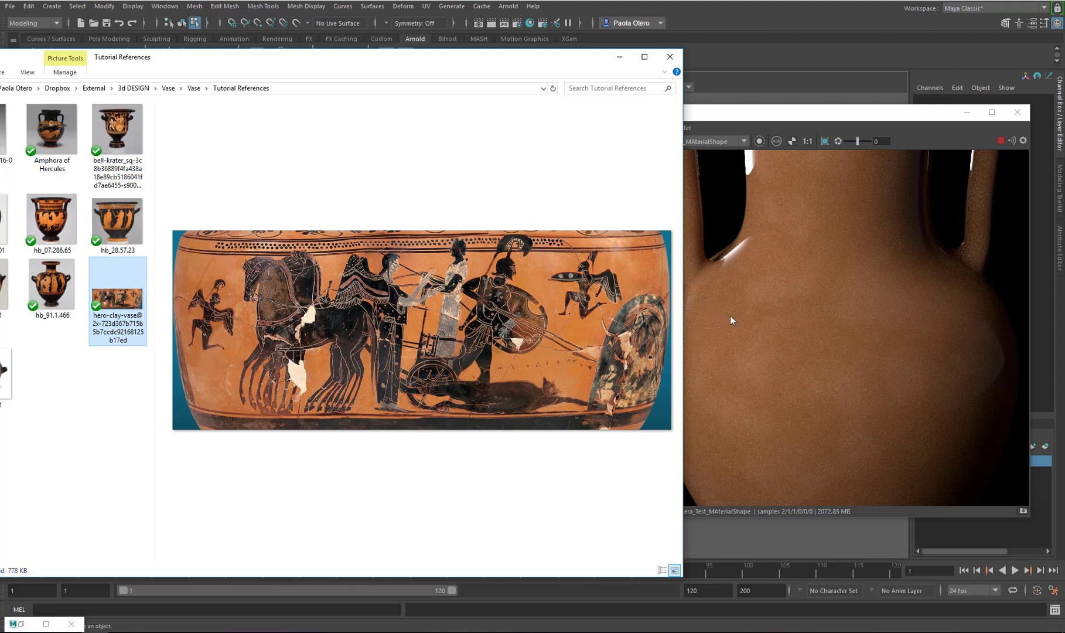
left_click(670, 56)
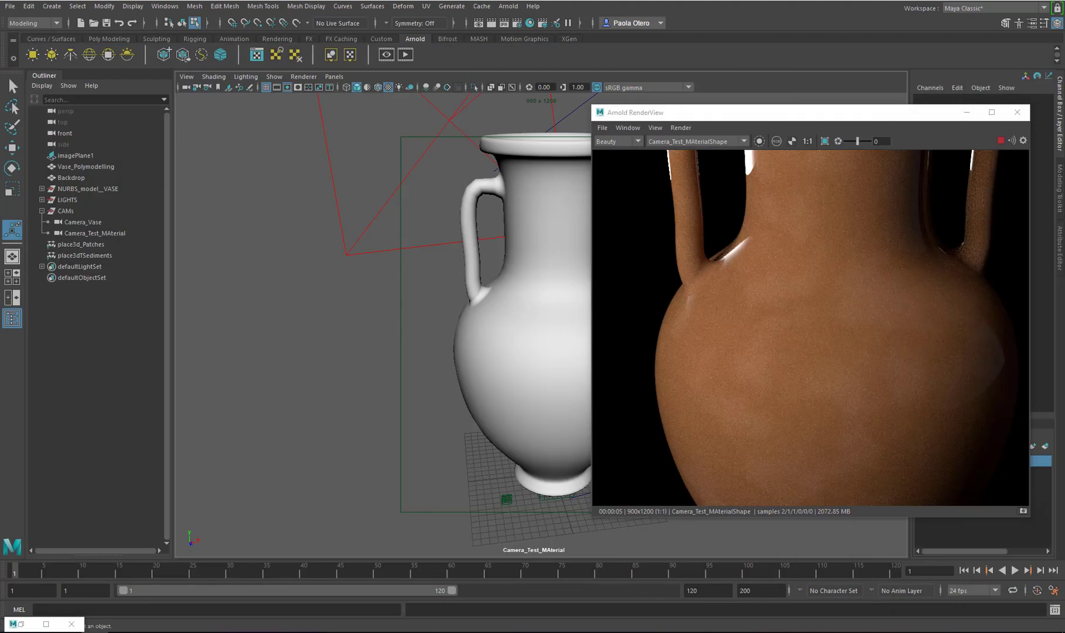
left_click(20, 623)
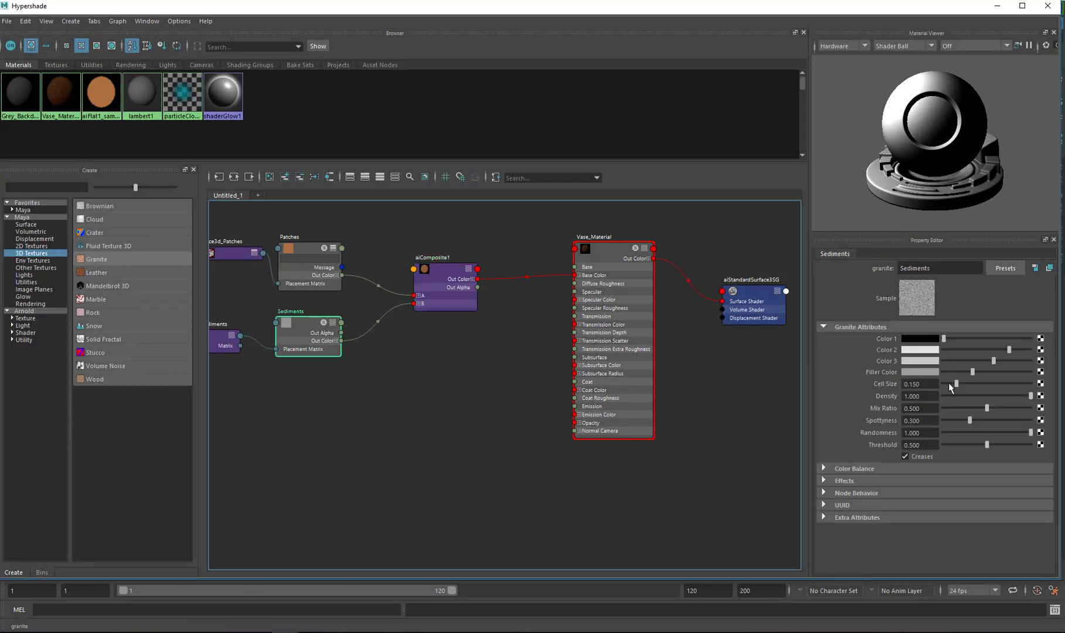
Reduce the Sediments Cell Size to 0.045 and preview the Arnold render
left_click(949, 383)
left_click(947, 382)
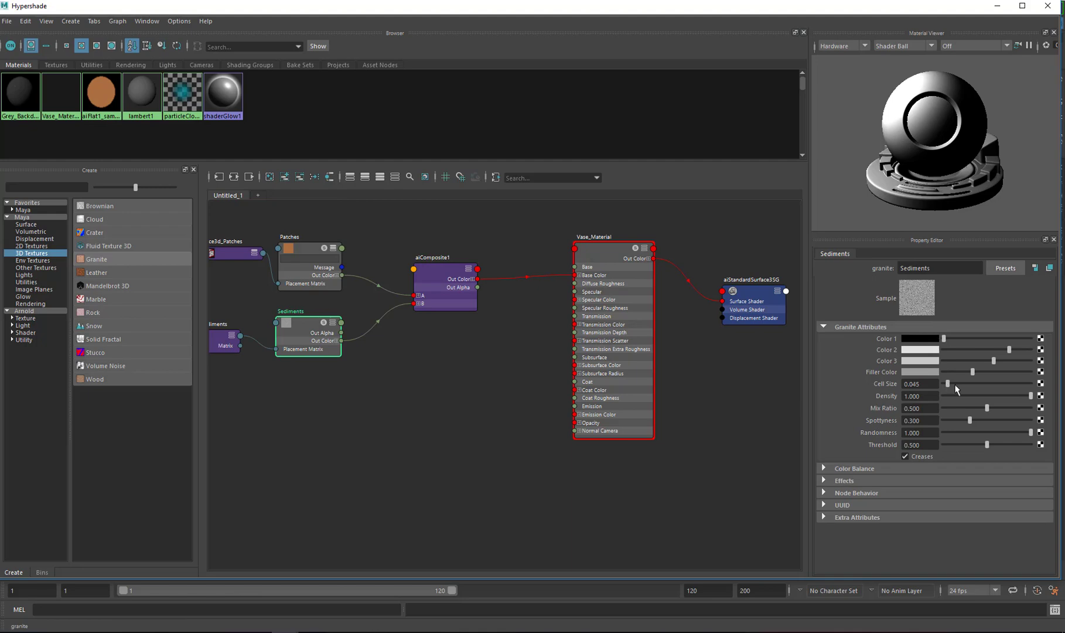
left_click(998, 5)
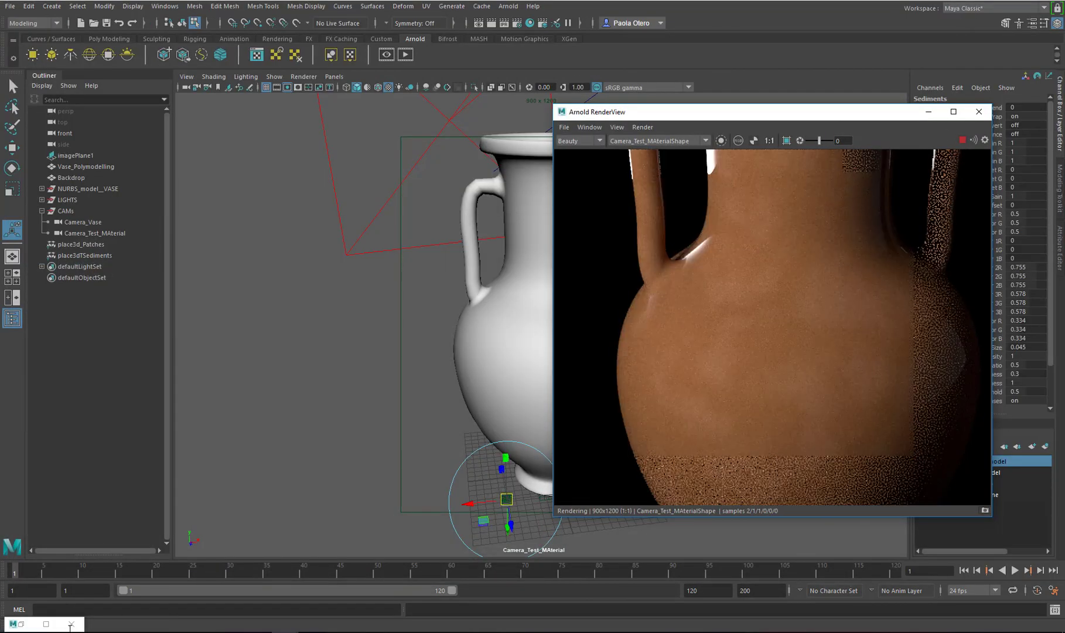
left_click(46, 623)
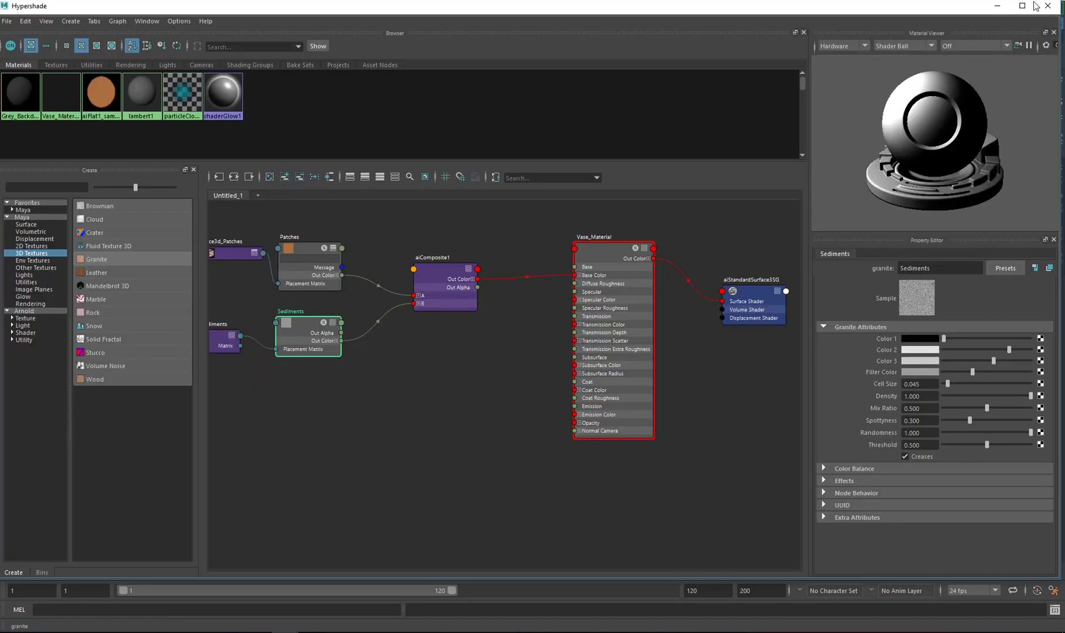
Set the Sediments Cell Size to 0.006, Density to 0.497 and Spottyness to 0.155, previewing the render
left_click_drag(970, 4, 656, 18)
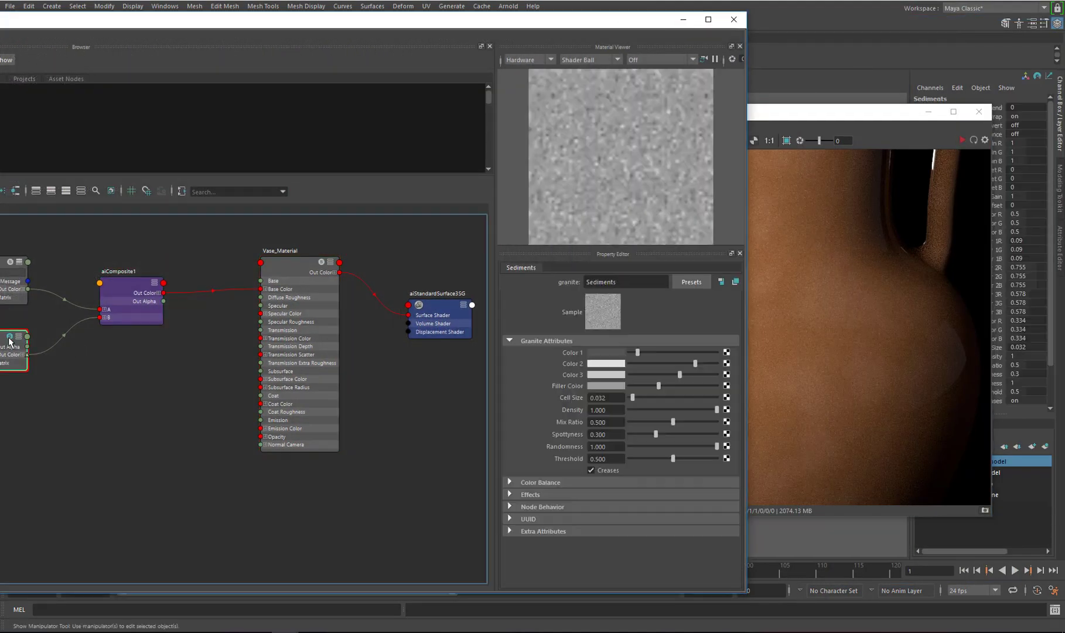
left_click(643, 435)
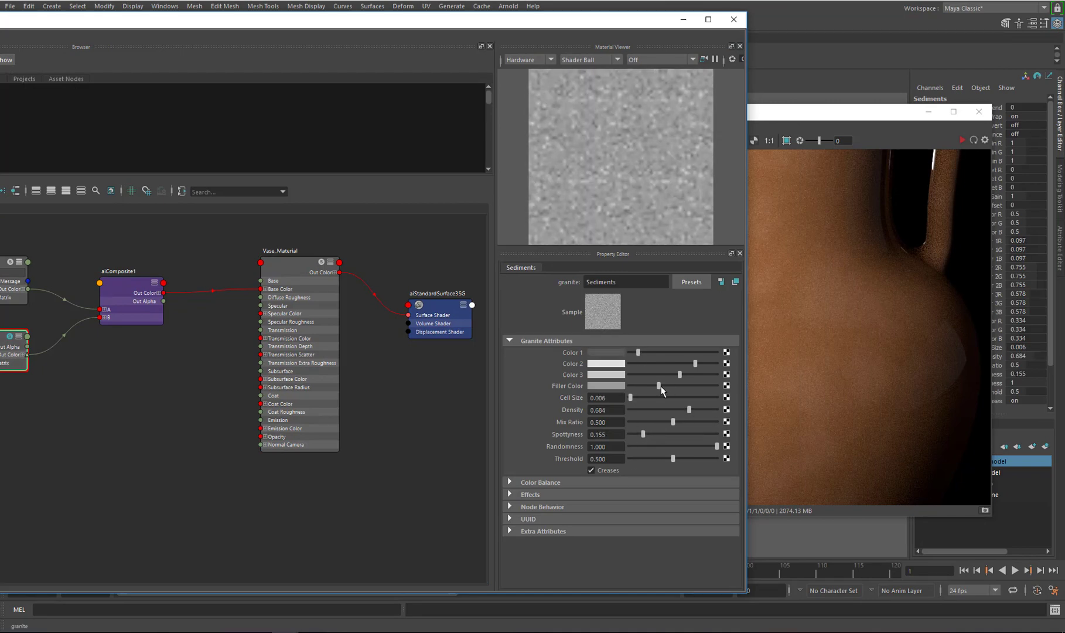
left_click(887, 227)
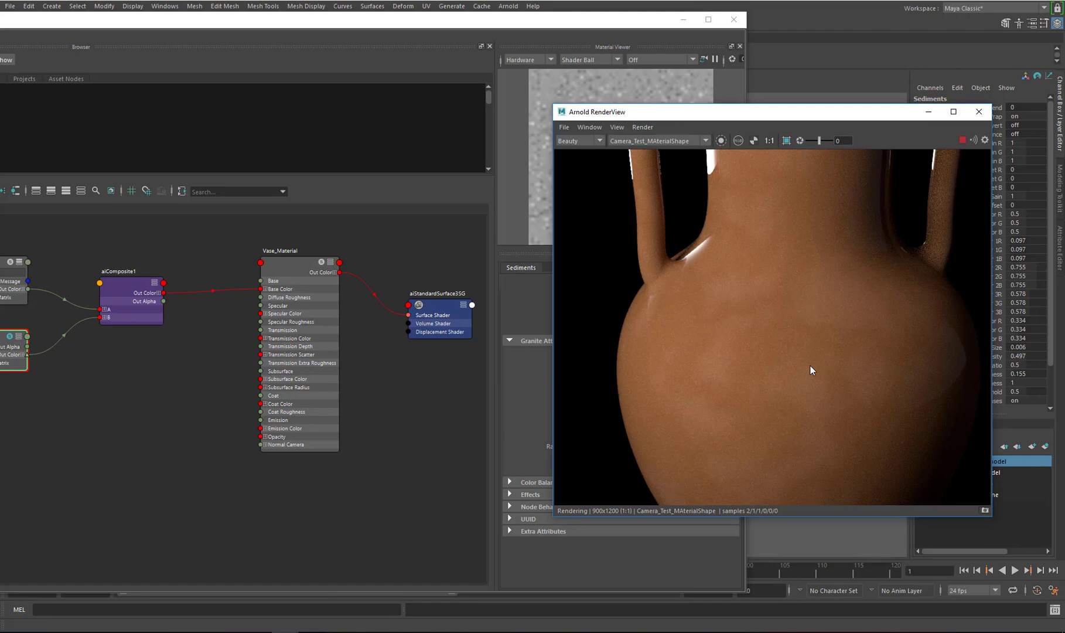
left_click(647, 26)
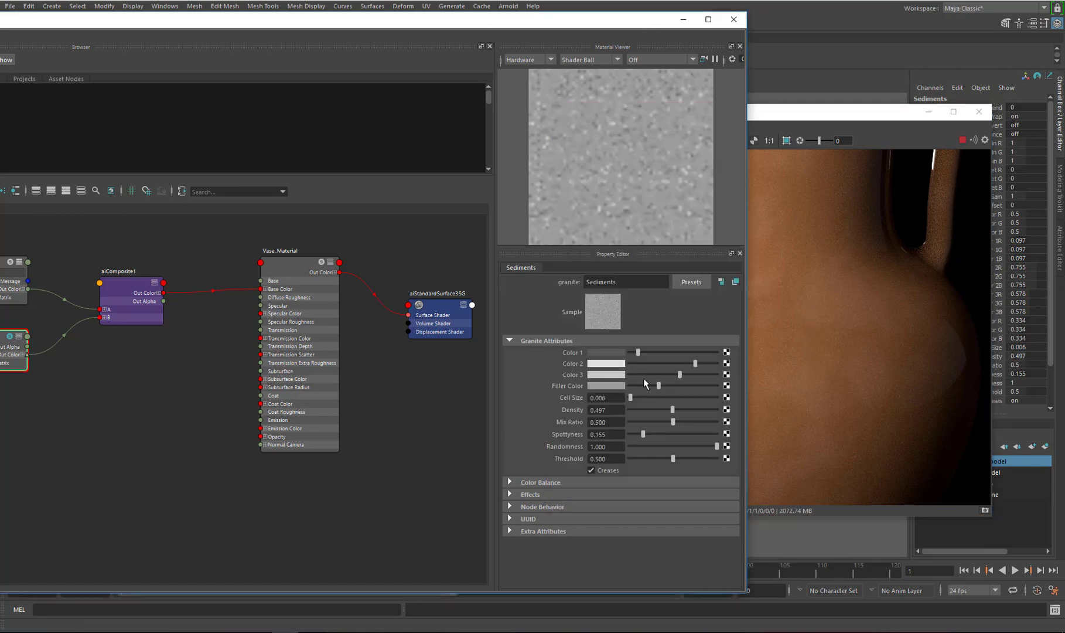
Darken the Sediments Color 2 and Color 3 slightly and preview the Arnold render
left_click_drag(687, 365, 677, 362)
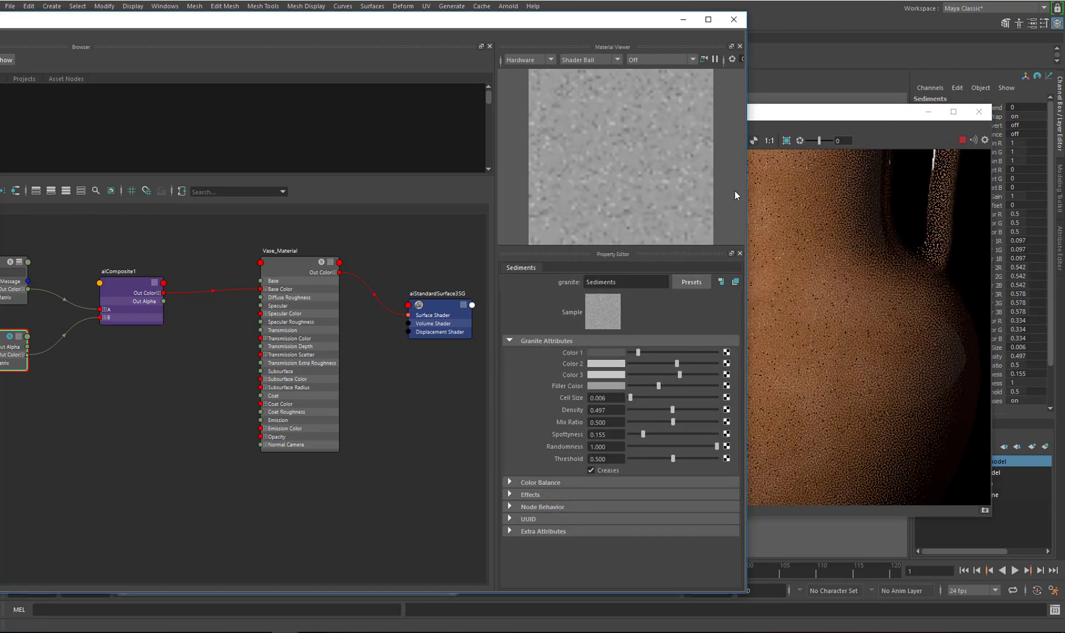
left_click(661, 374)
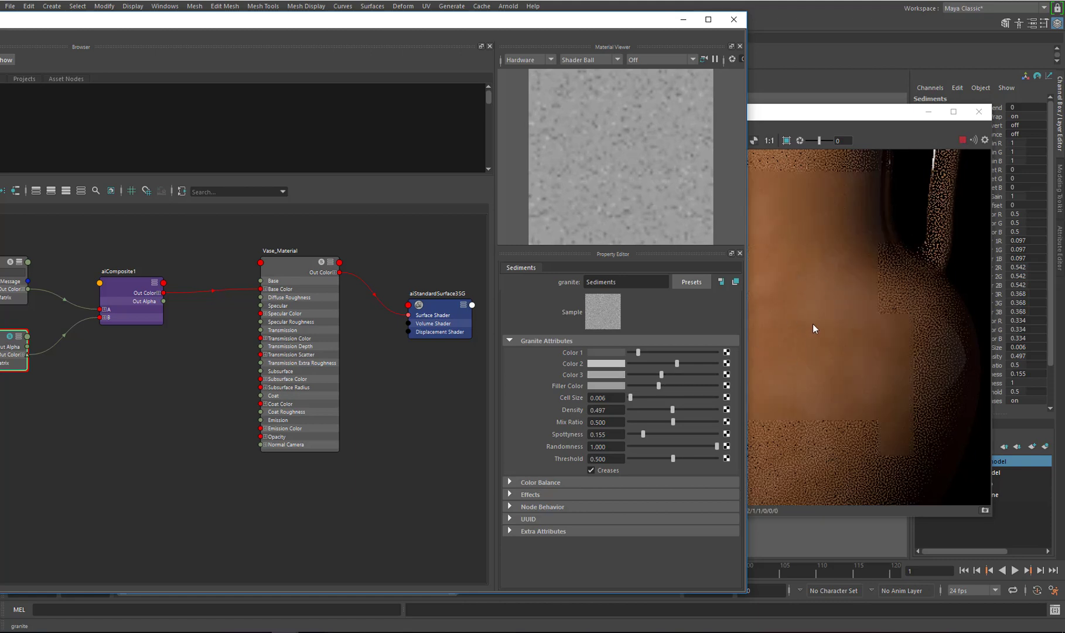
left_click(750, 311)
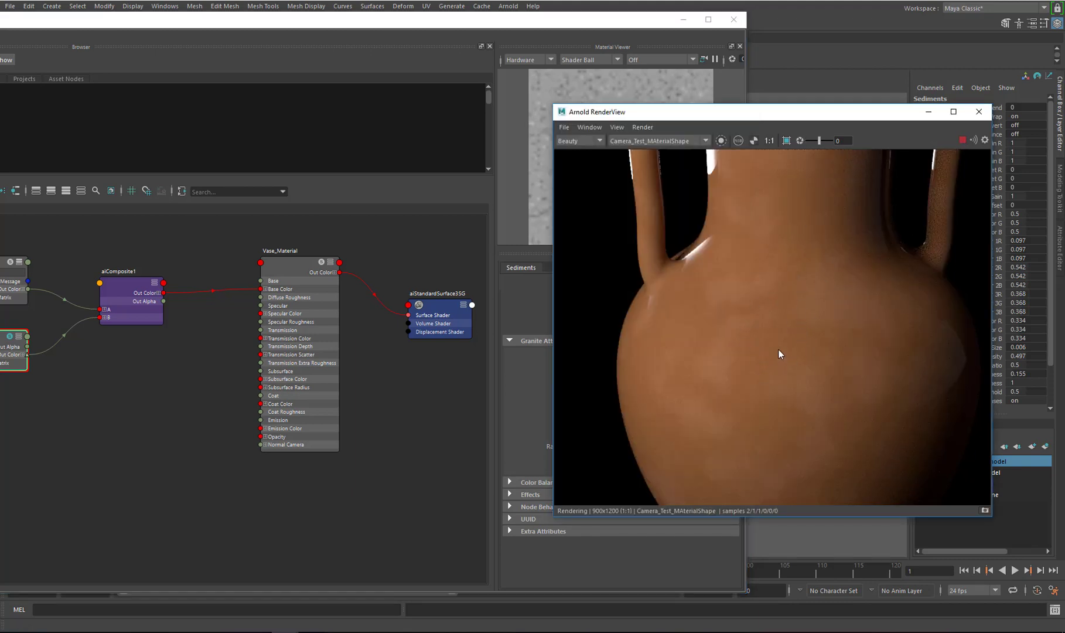
Compare the render with the pottery reference image and close the Arnold RenderView
left_click_drag(1064, 120, 414, 95)
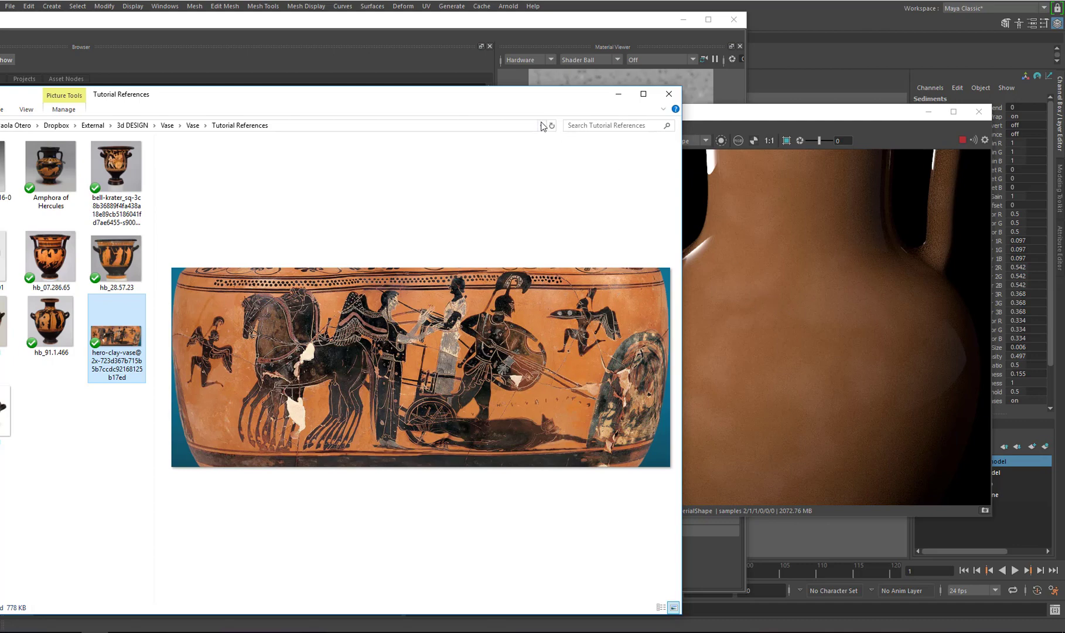
left_click_drag(504, 98, 1064, 72)
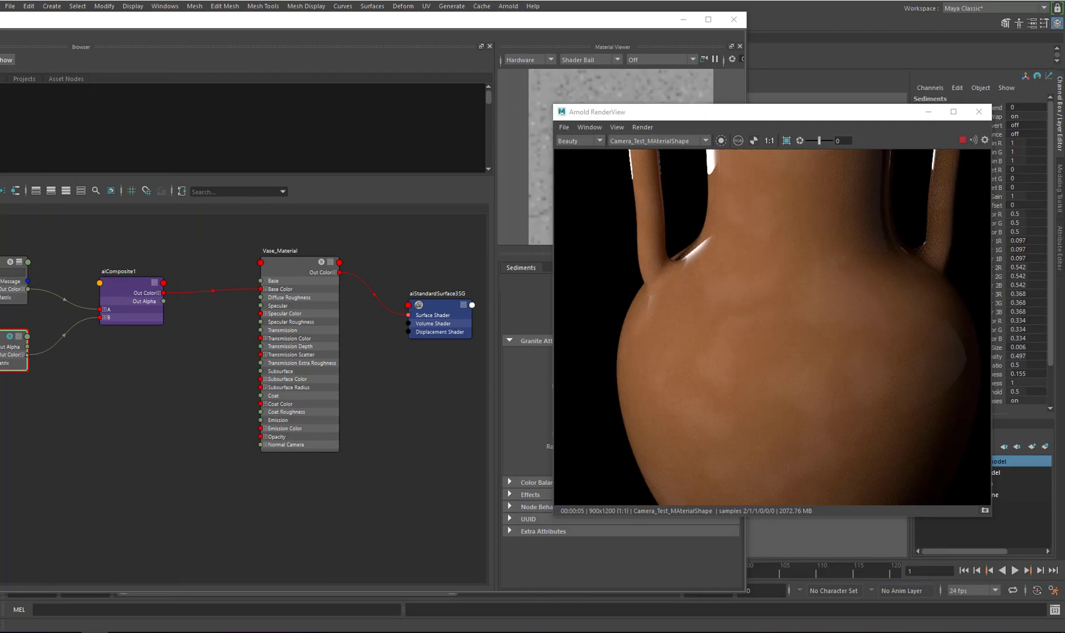
left_click(139, 309)
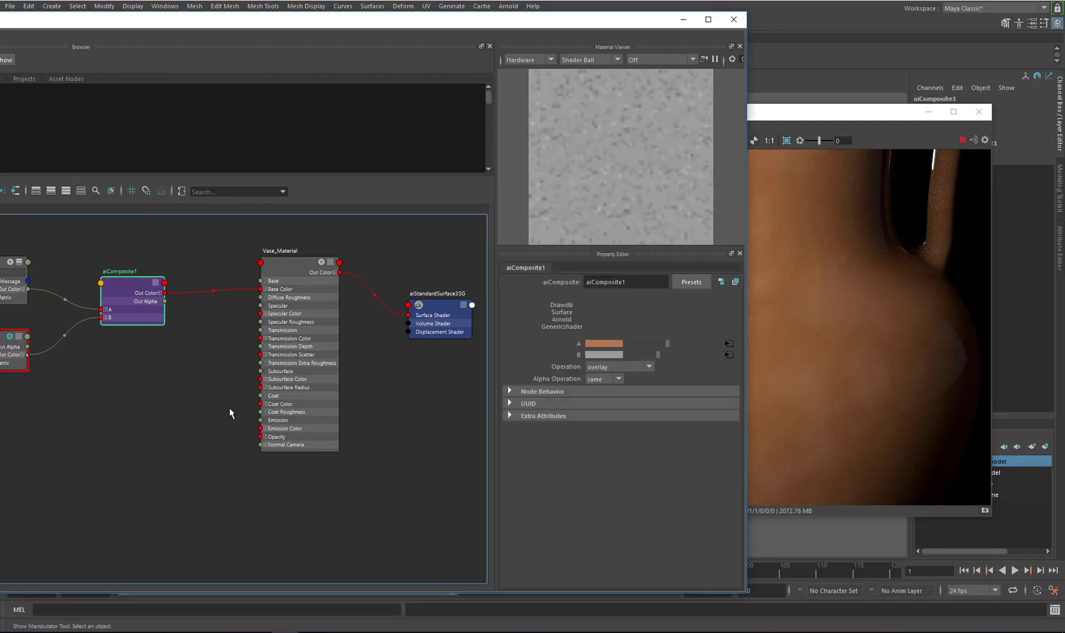
key("grave")
middle_click_drag(188, 375, 230, 373, "alt")
left_click_drag(573, 20, 799, 190)
left_click(978, 111)
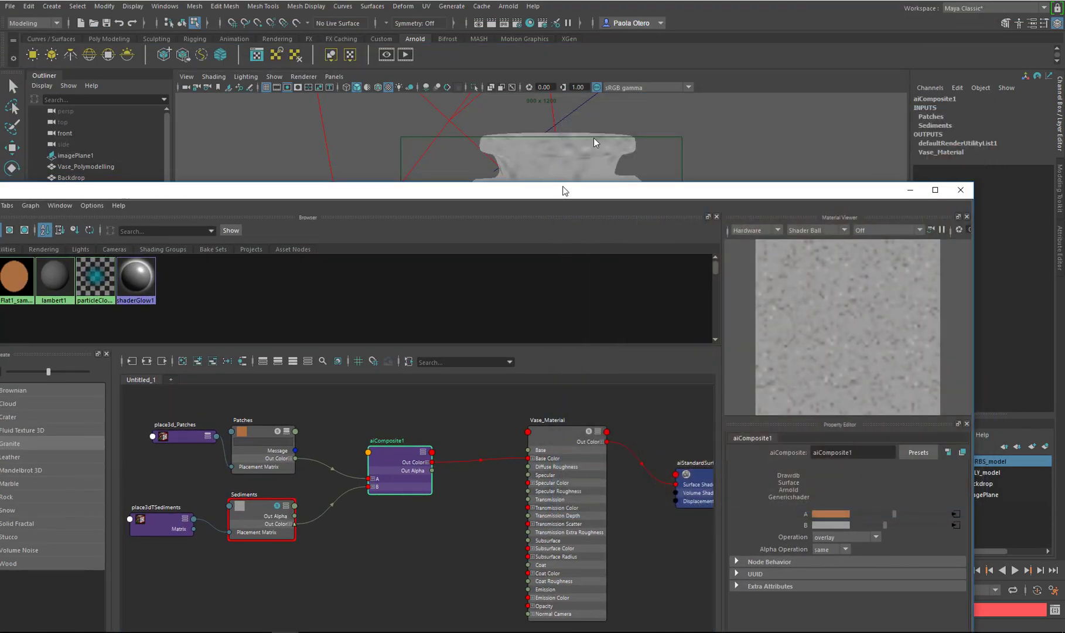
left_click_drag(560, 190, 628, 35)
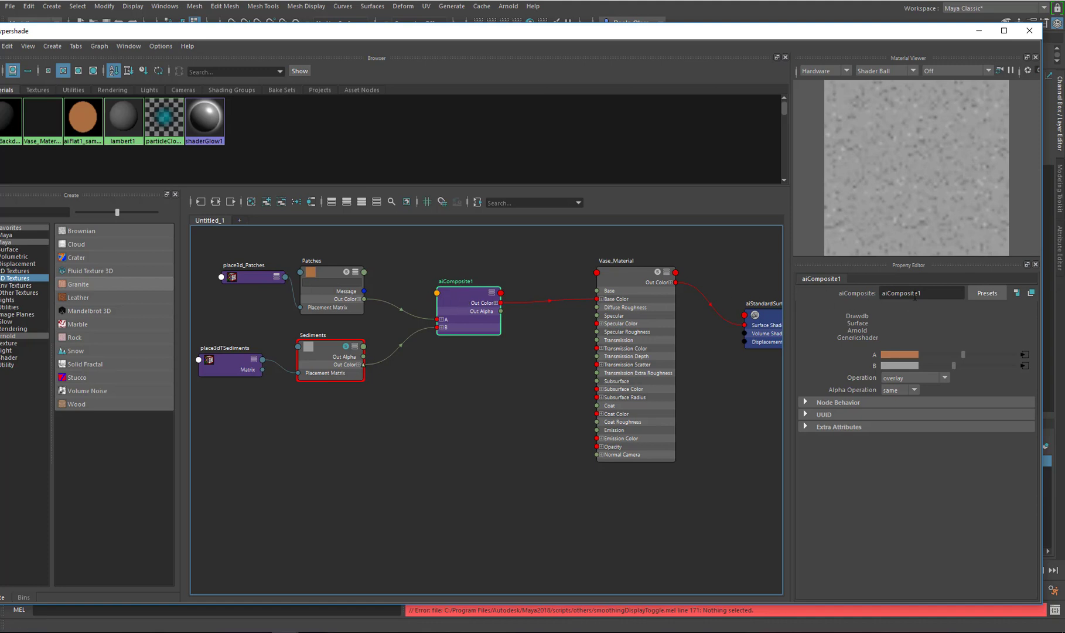
Rename the aiComposite node to aiComposite_BaseColor and collapse it in the graph
left_click(933, 293)
left_click_drag(923, 293, 918, 293)
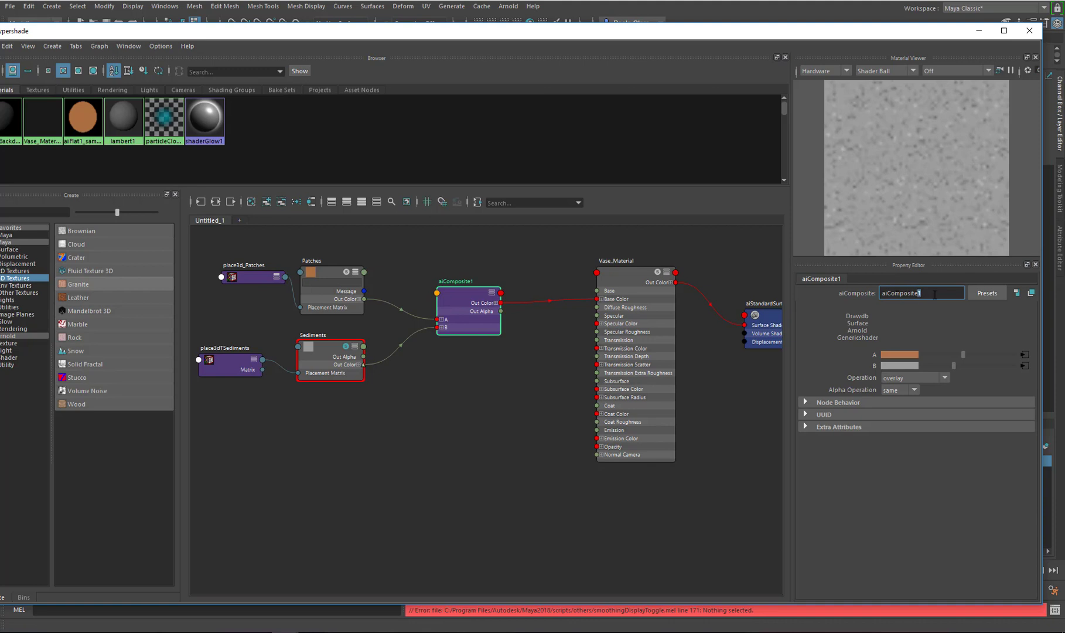
type("_DIFFUSECOlor")
key("BackSpace")
key("BackSpace")
key("BackSpace")
key("BackSpace")
key("BackSpace")
key("BackSpace")
key("BackSpace")
key("BackSpace")
key("BackSpace")
key("BackSpace")
key("BackSpace")
key("BackSpace")
type("BaseColor")
key("Return")
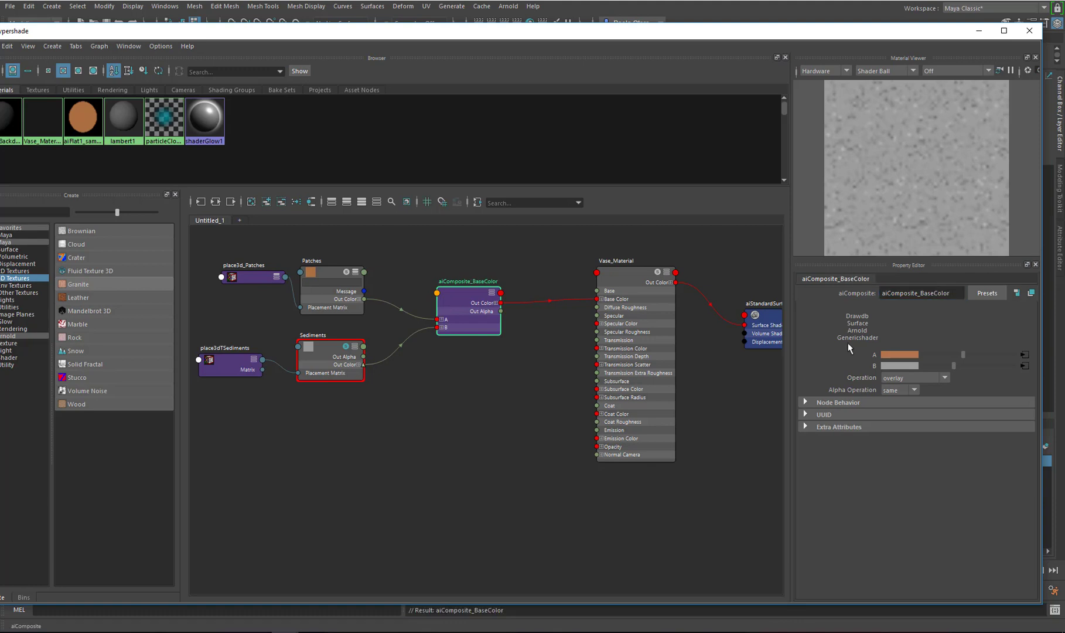
left_click(492, 292)
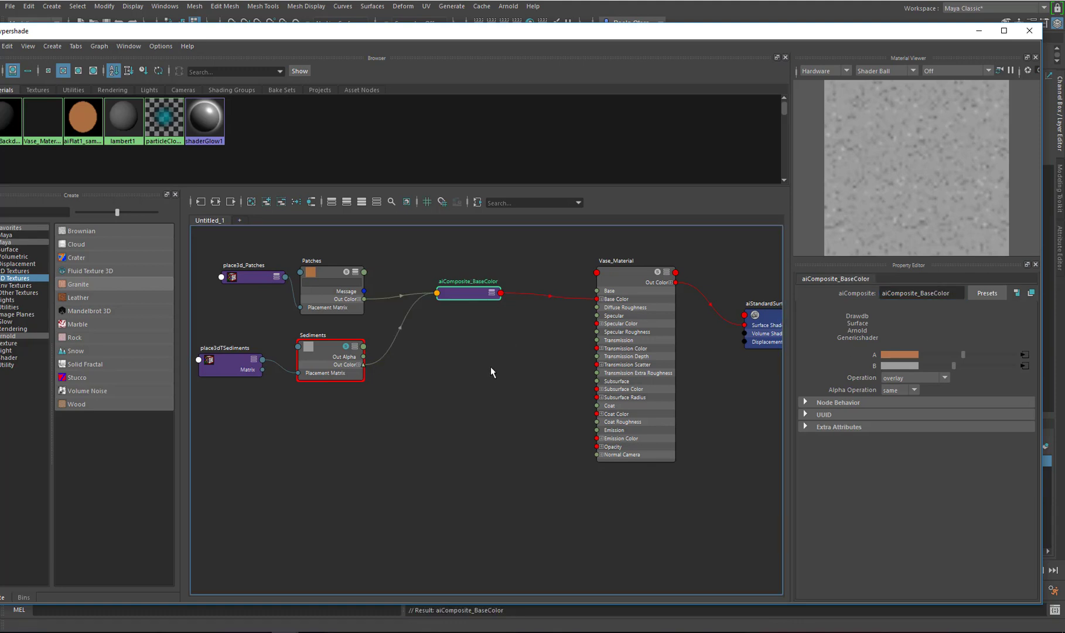
Collapse the texture and placement nodes and move the Sediments nodes up closer to the Patches nodes in the graph
left_click_drag(466, 371, 267, 281)
key("1")
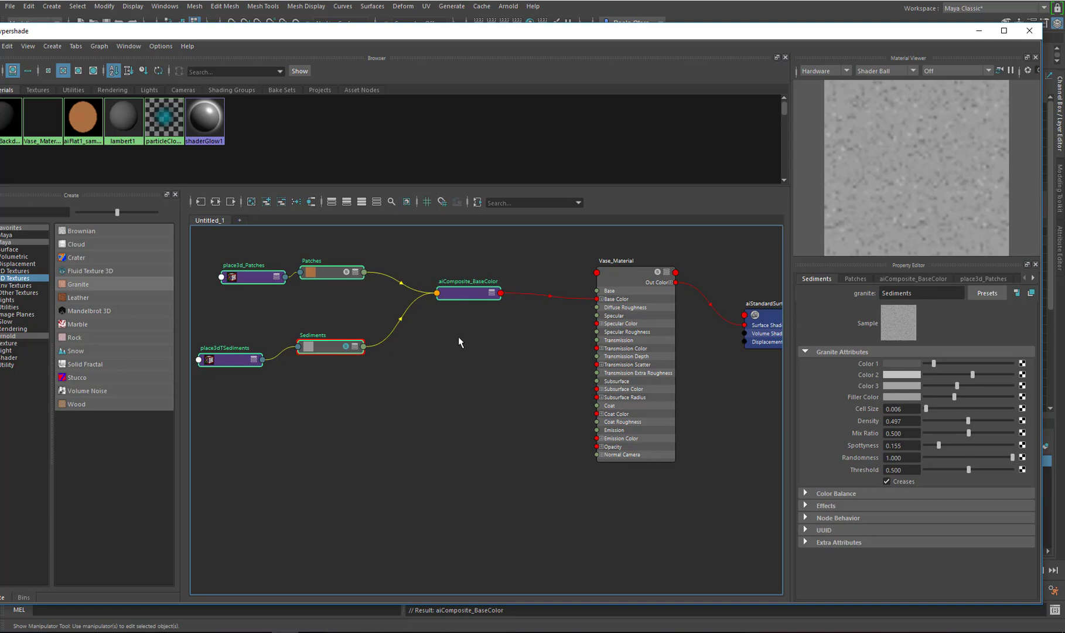
left_click_drag(335, 400, 198, 344)
left_click_drag(321, 344, 334, 294)
left_click(421, 340)
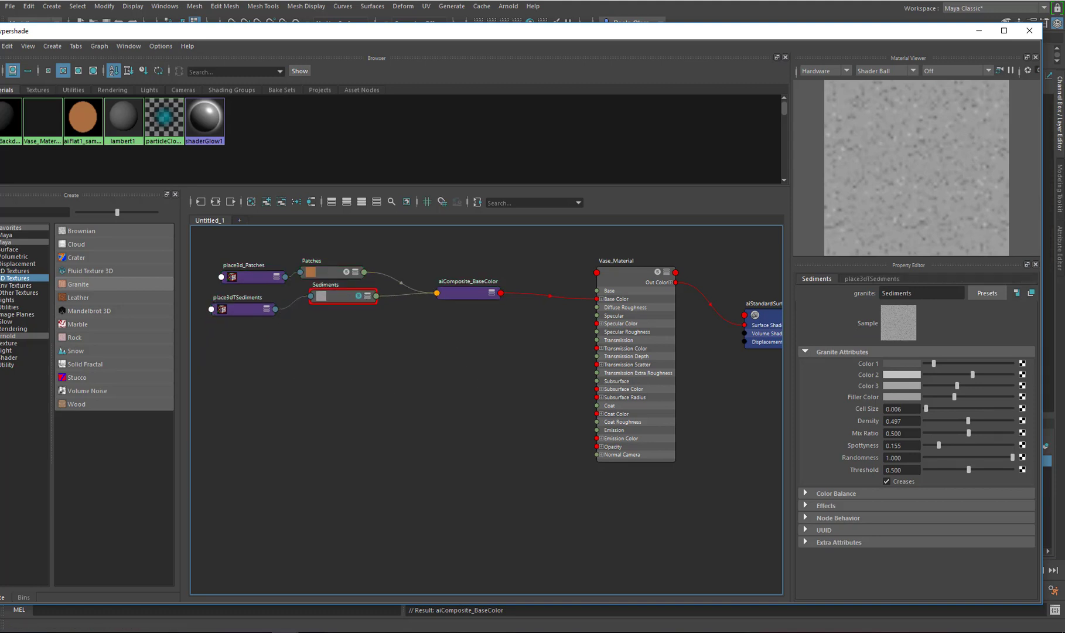
Set the Vase_Material Specular Weight to 1.0
left_click(638, 282)
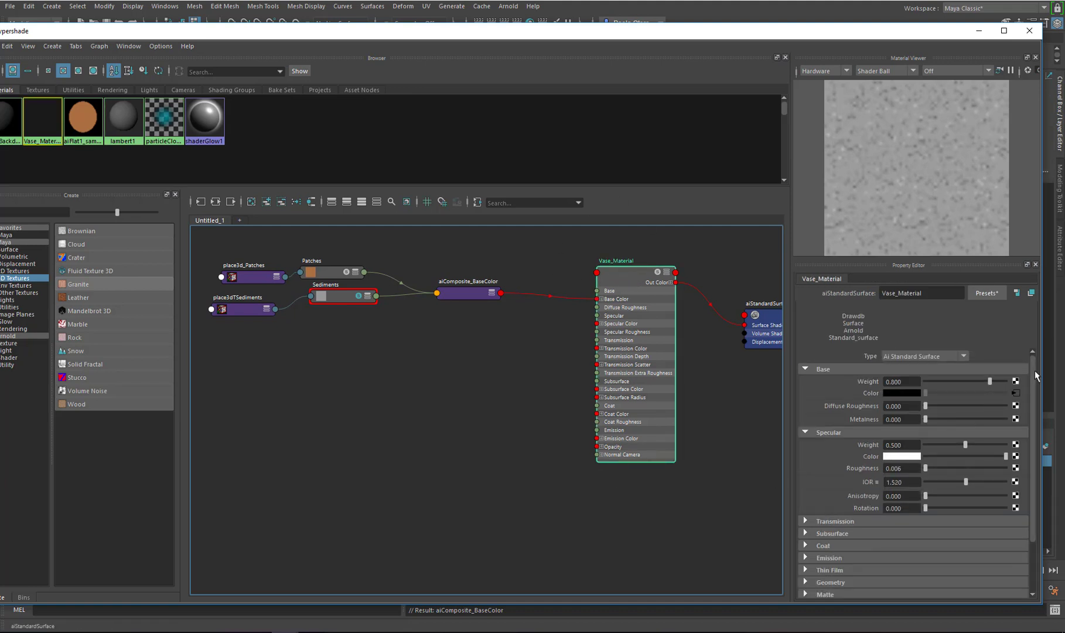
scroll(1037, 376, "down", 1)
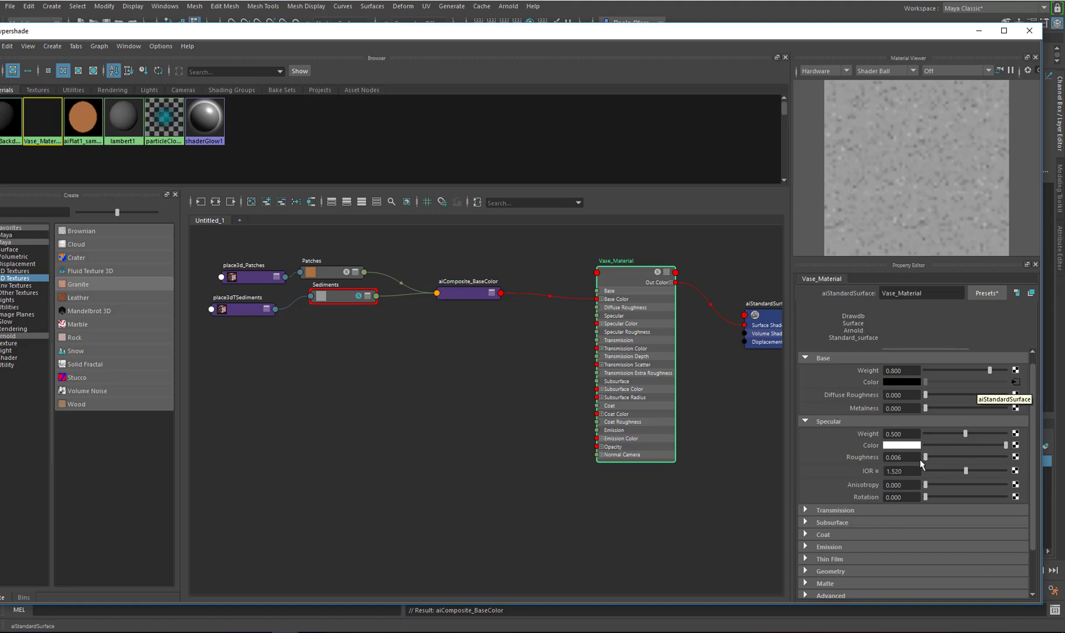
left_click_drag(966, 435, 1015, 436)
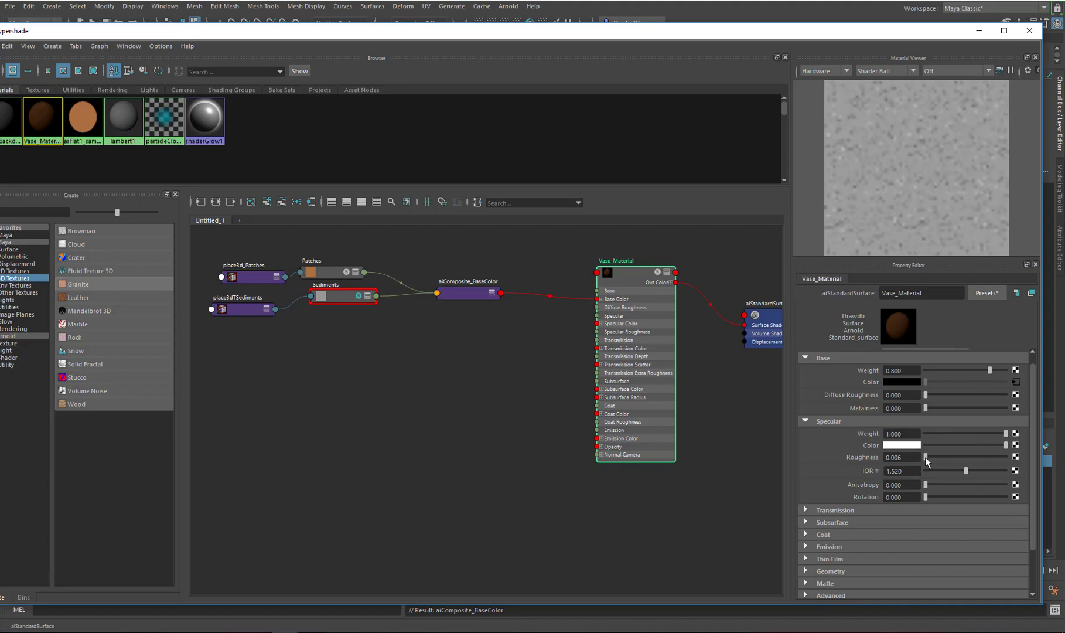
Rearrange the Patches and Sediments texture and placement nodes in the graph
left_click(978, 31)
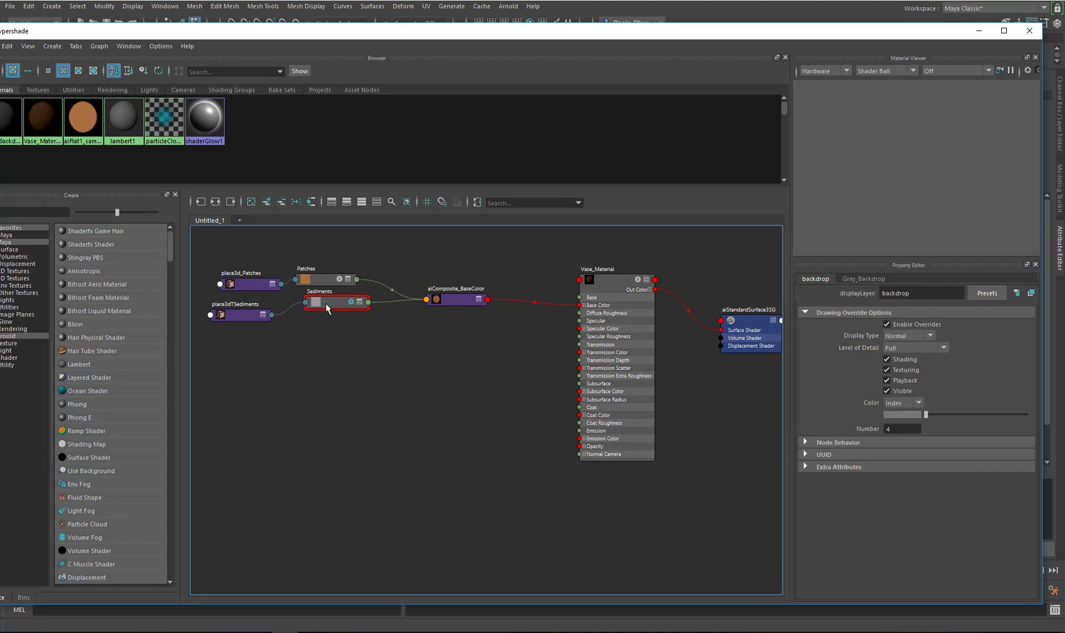
left_click_drag(327, 309, 321, 320)
left_click_drag(255, 289, 242, 283)
left_click(239, 312)
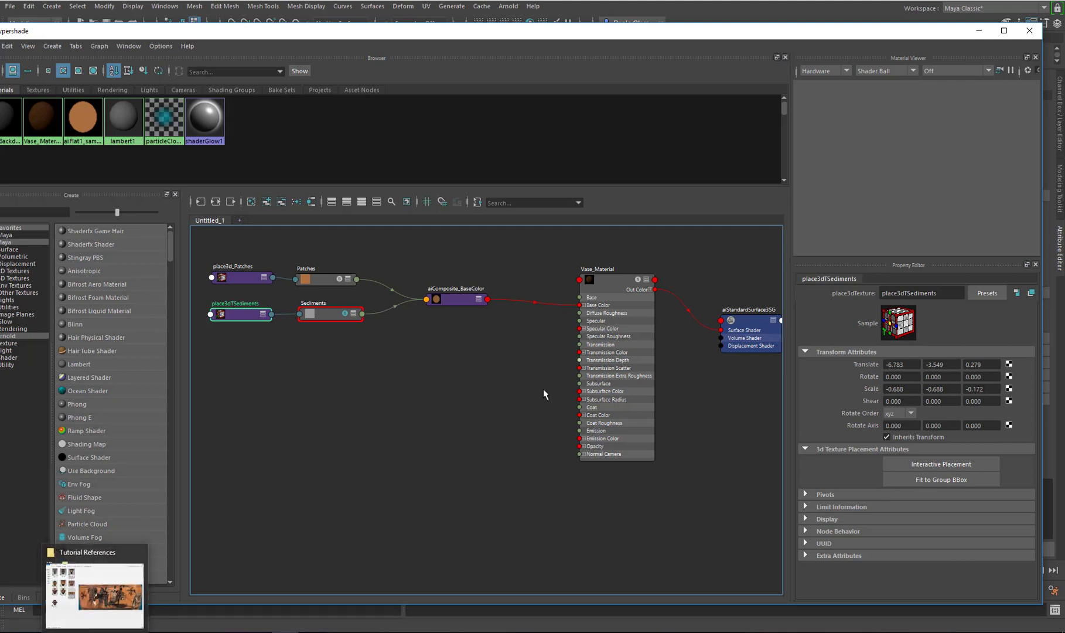
Open the Tutorial References folder and examine several Greek pottery reference images
left_click(93, 632)
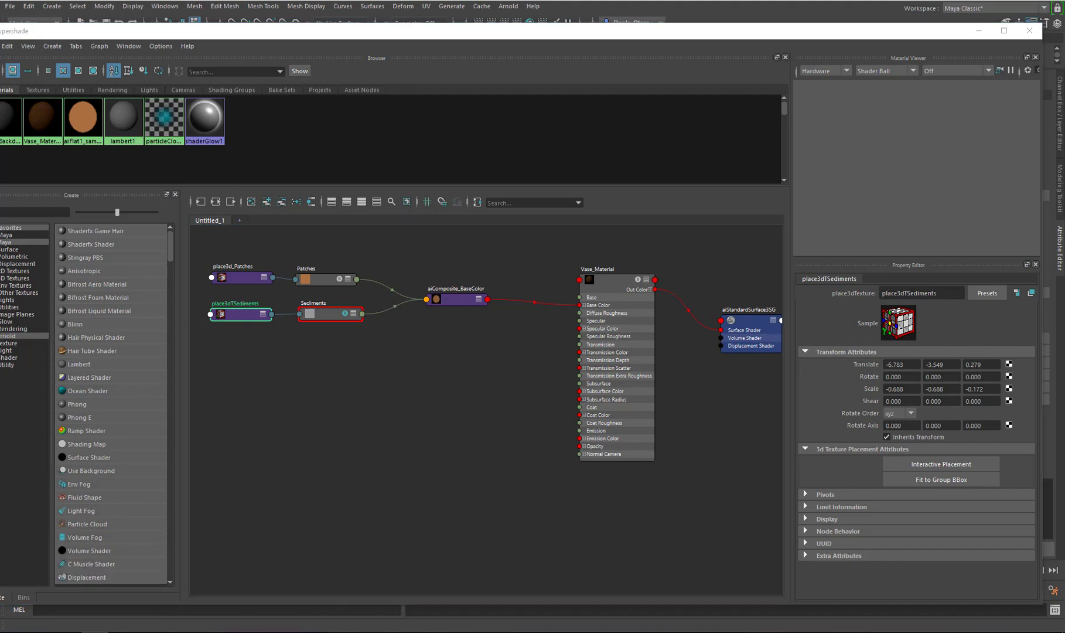
left_click_drag(1064, 46, 456, 75)
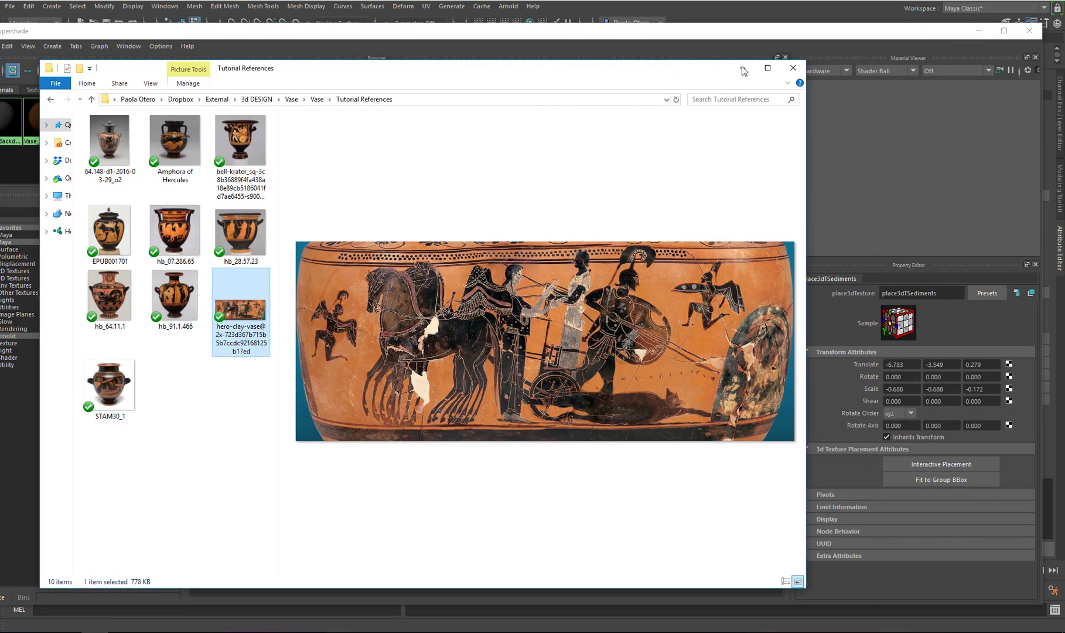
left_click(767, 70)
left_click(314, 91)
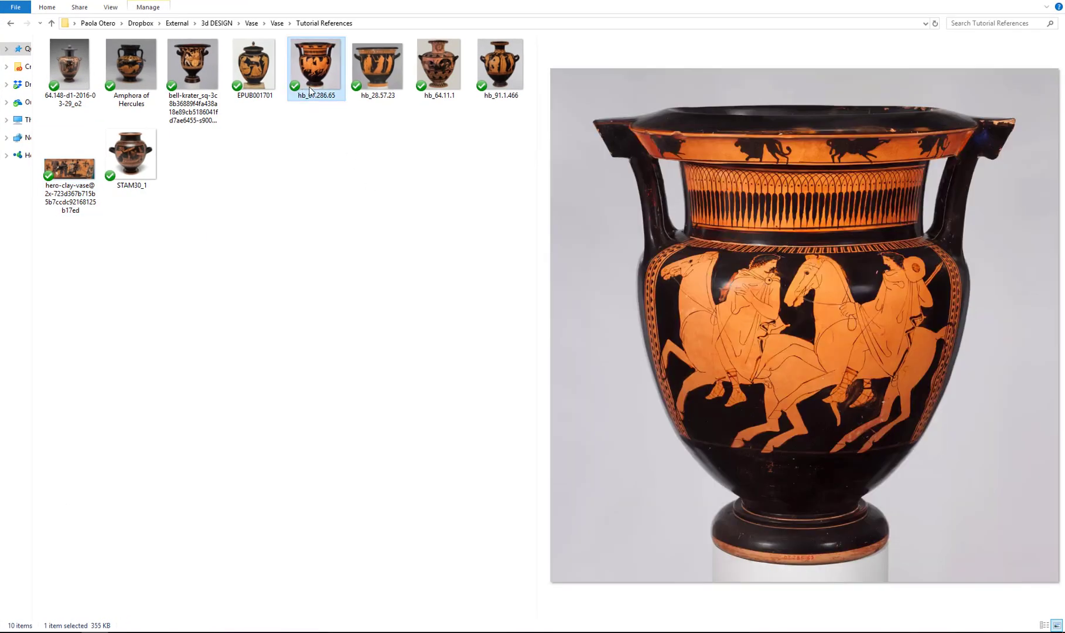
left_click(253, 59)
left_click(202, 60)
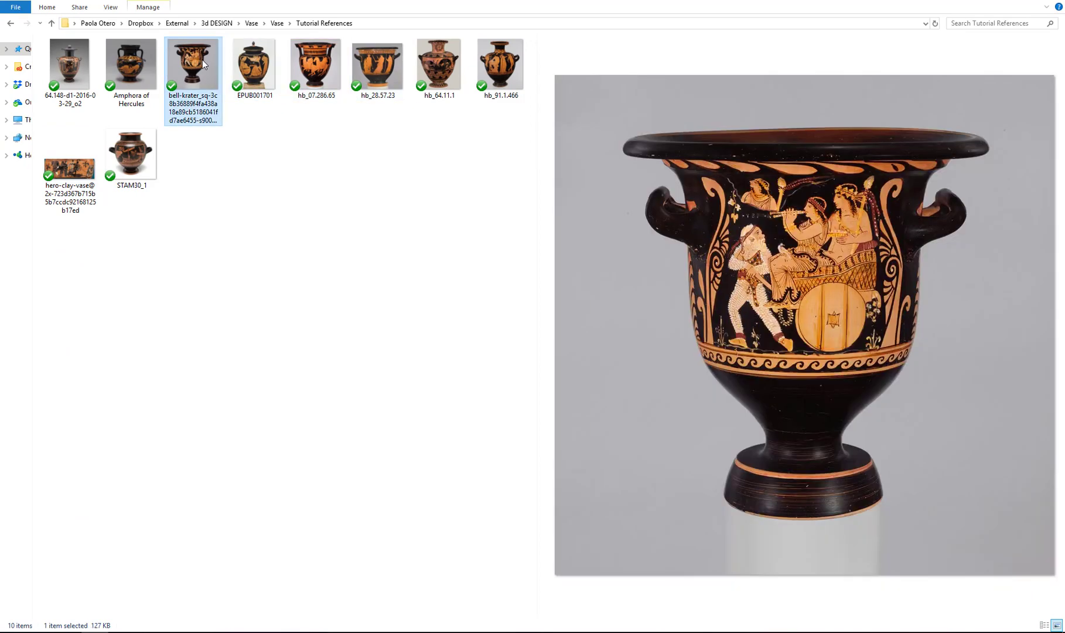
left_click(126, 66)
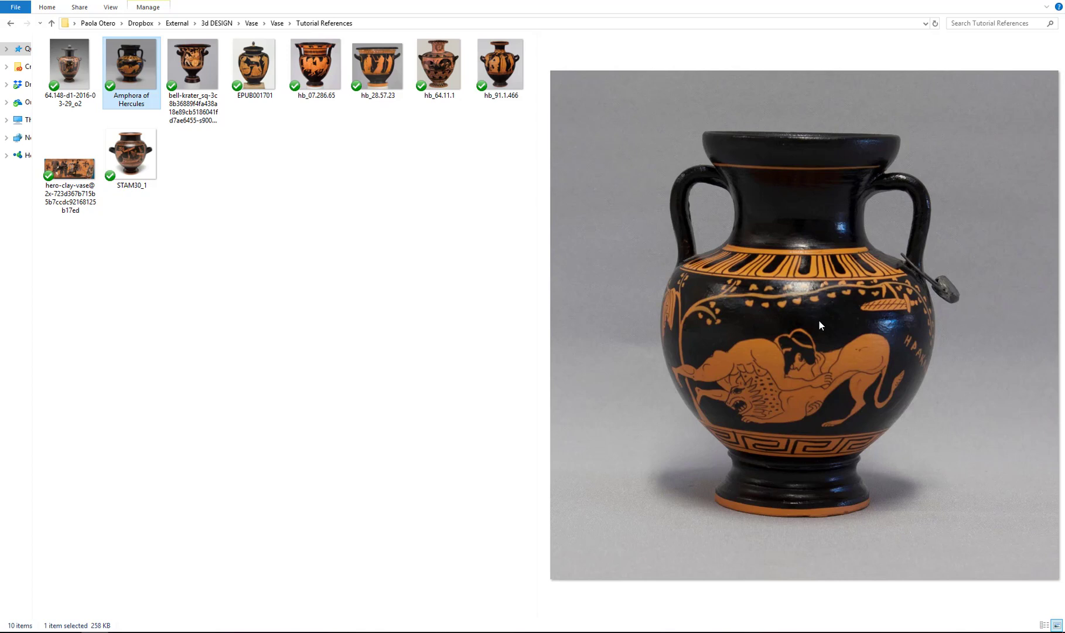
left_click(498, 82)
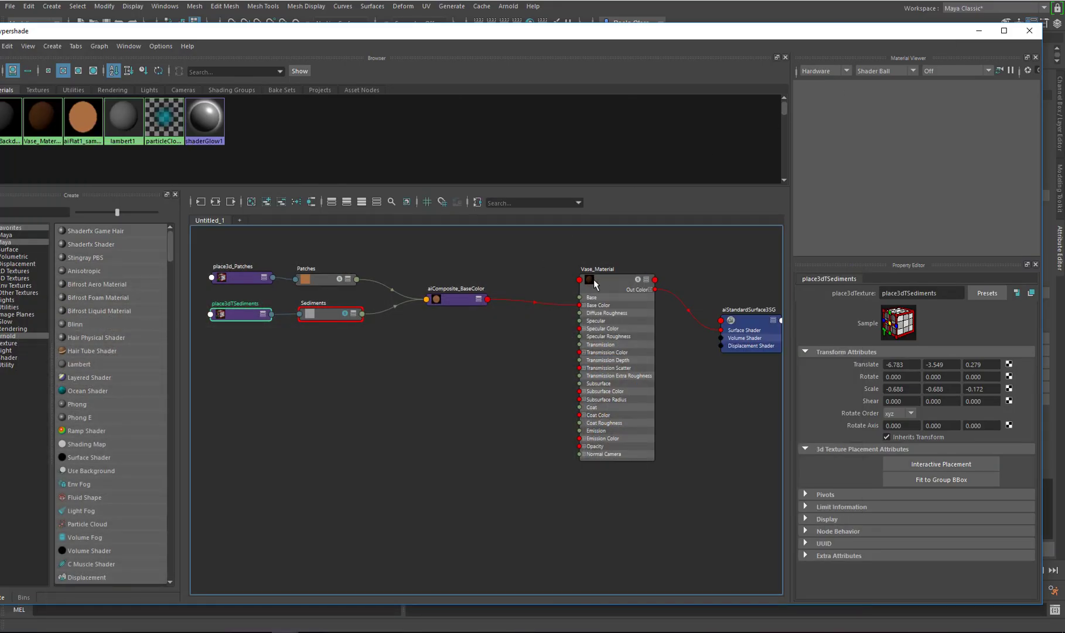
Raise the Vase_Material Specular Roughness to about 0.188, previewing the result in the Arnold RenderView
left_click(608, 281)
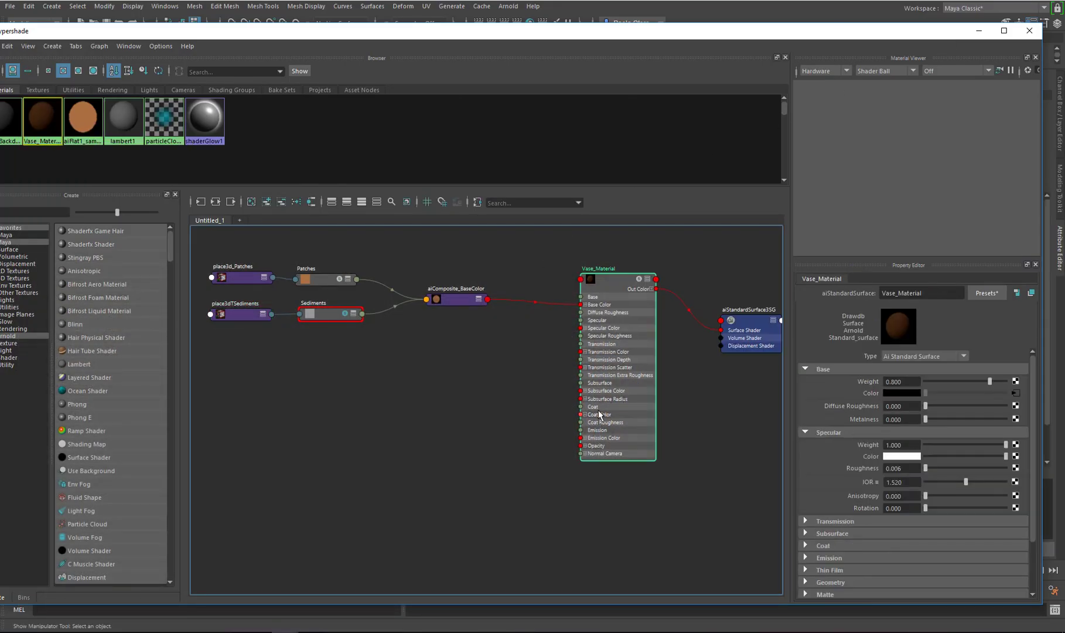
left_click_drag(1030, 379, 1038, 477)
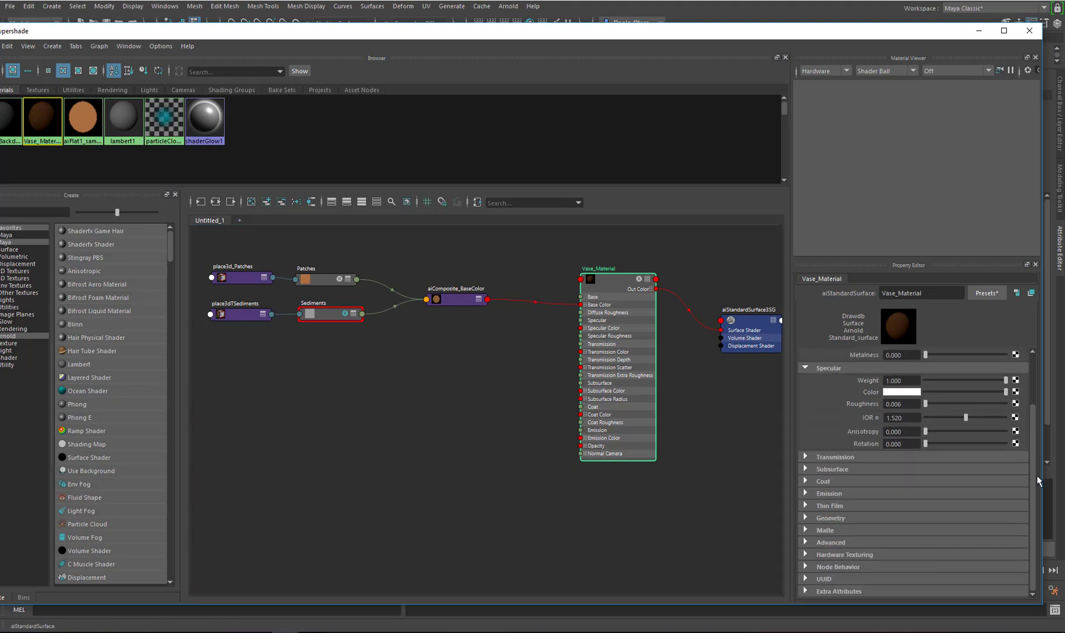
scroll(1036, 399, "up", 3)
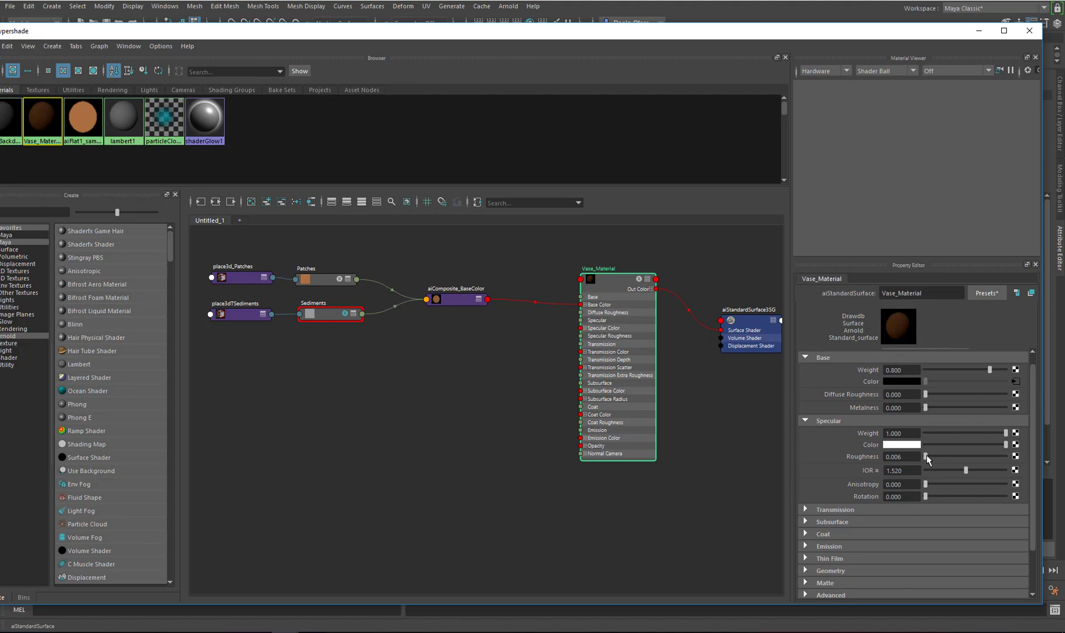
left_click_drag(927, 457, 933, 457)
left_click(979, 31)
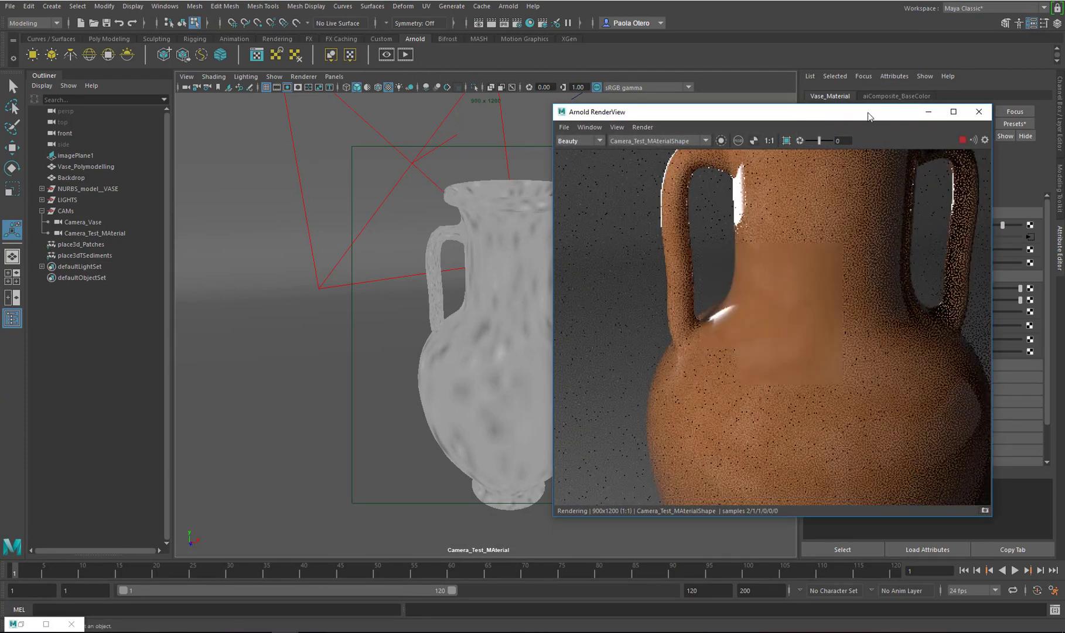
left_click_drag(844, 116, 602, 122)
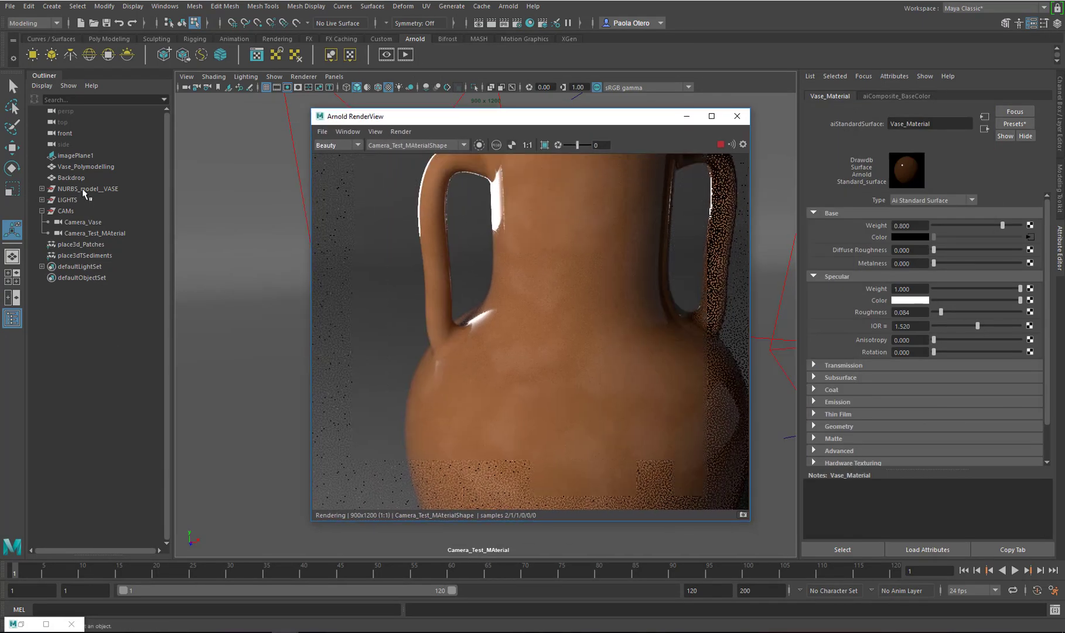
left_click(88, 189)
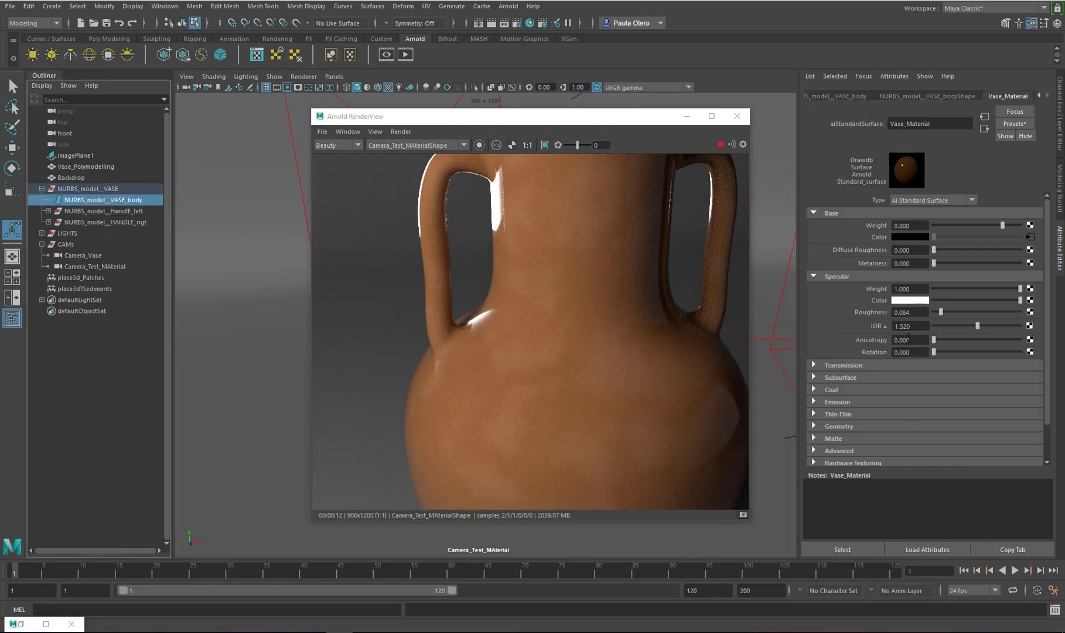
left_click_drag(939, 312, 946, 312)
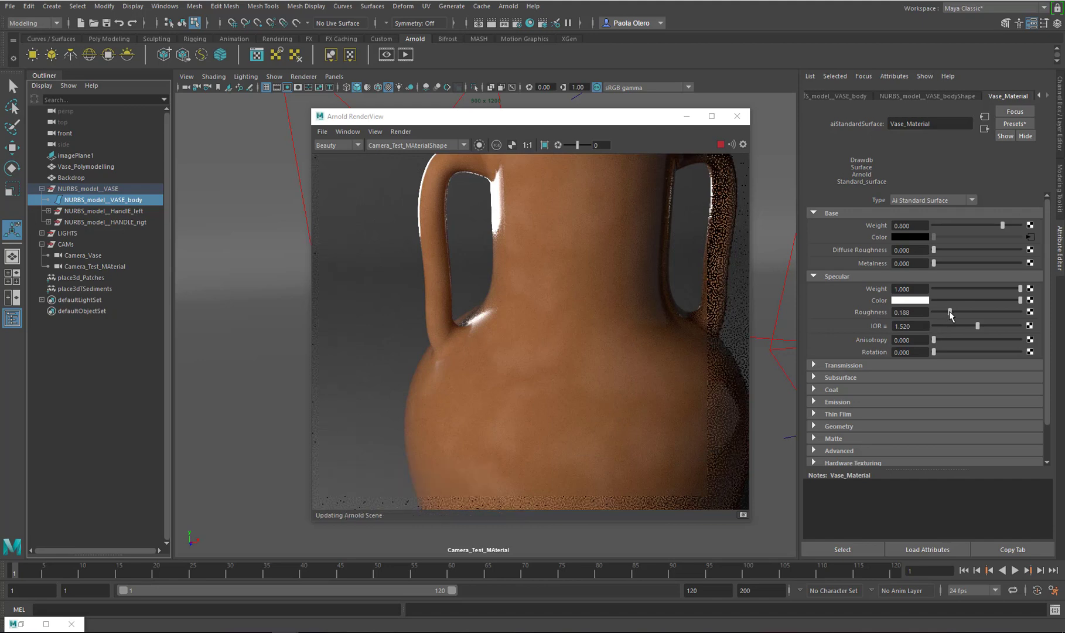
left_click_drag(949, 310, 951, 312)
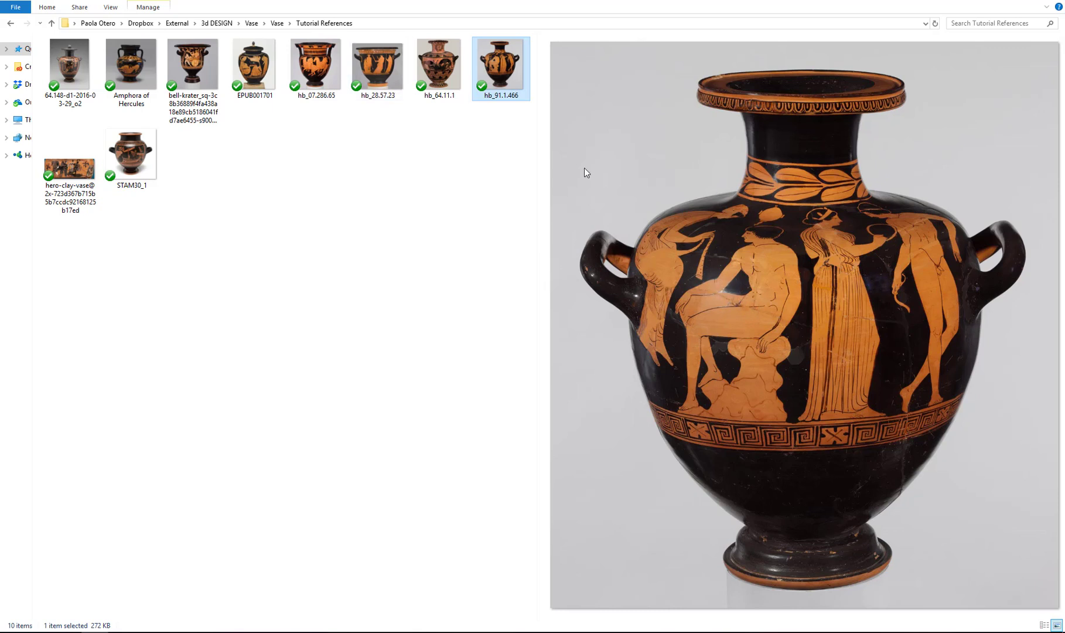
Compare the render against more pottery reference images in the folder
left_click(441, 65)
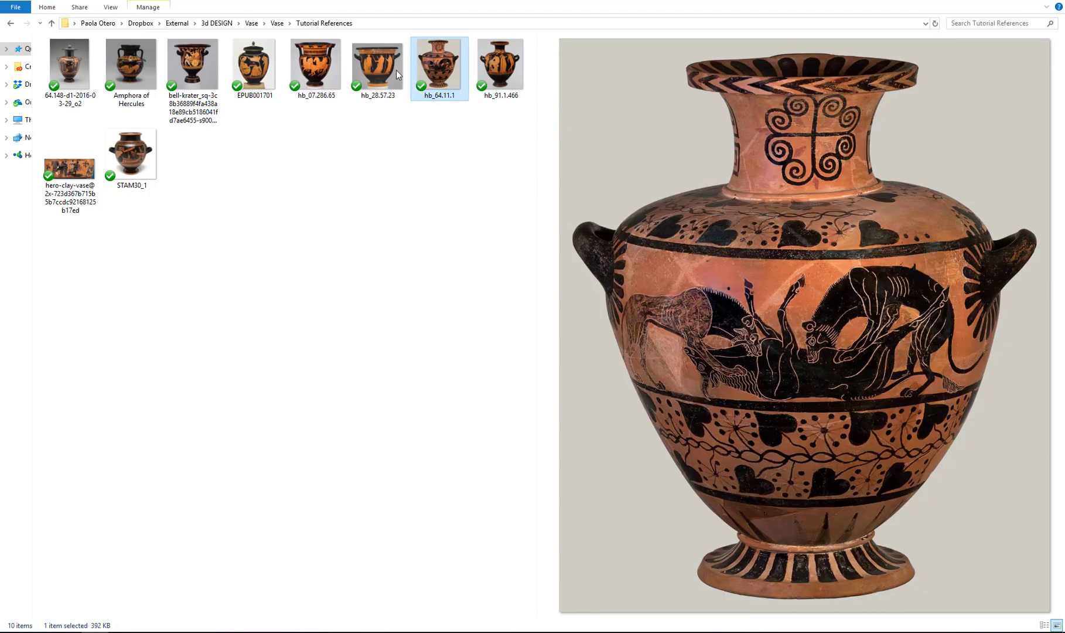
left_click(375, 69)
left_click(314, 70)
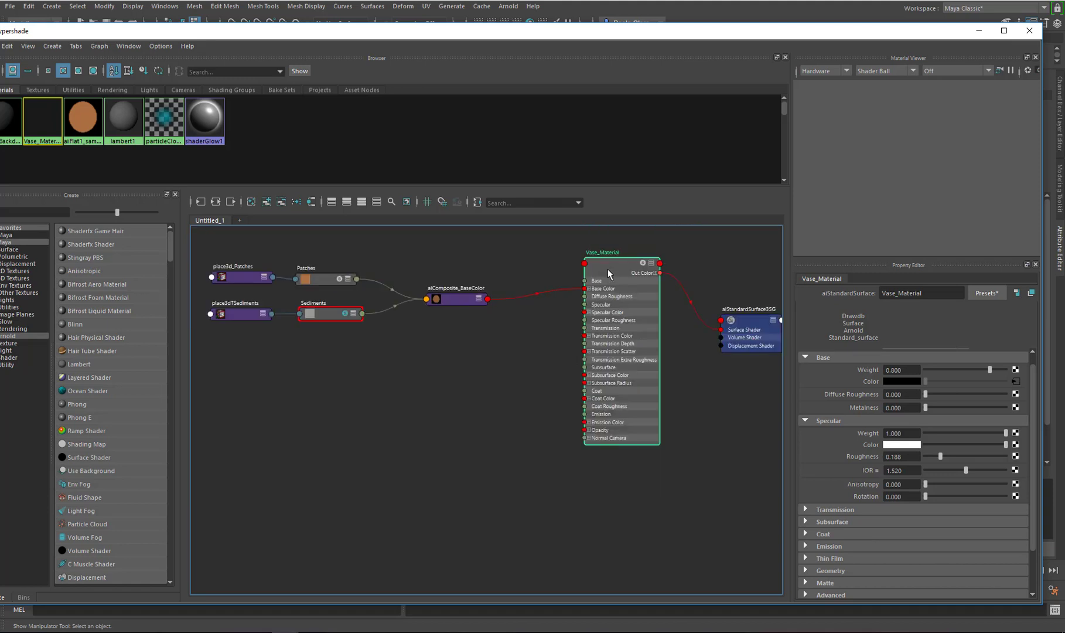
Reposition the Vase_Material node in the graph and save the scene
left_click_drag(608, 270, 603, 285)
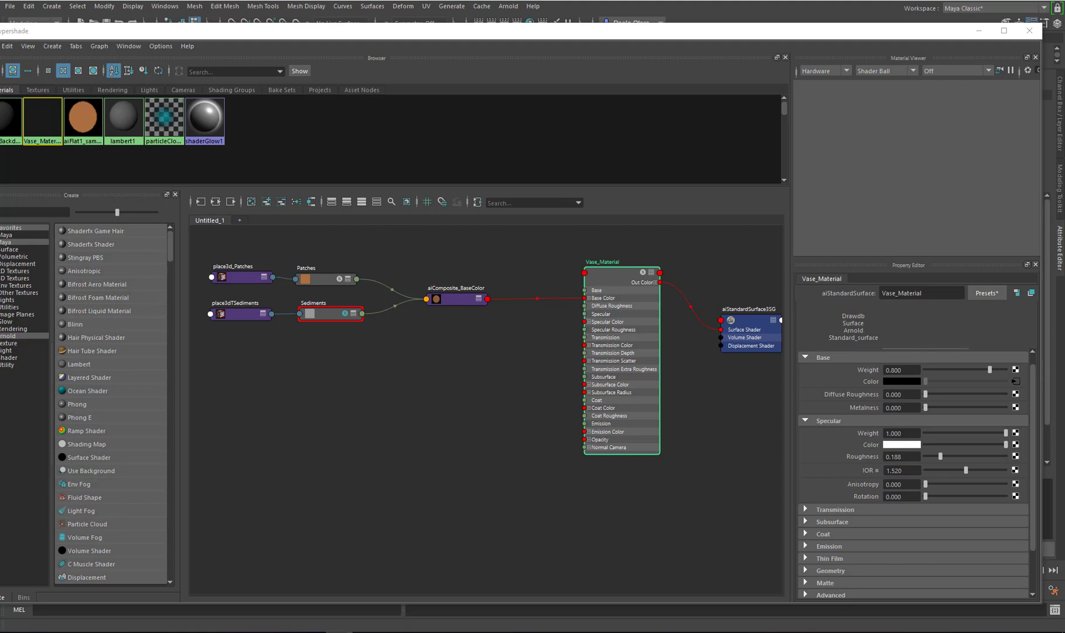
left_click(529, 399)
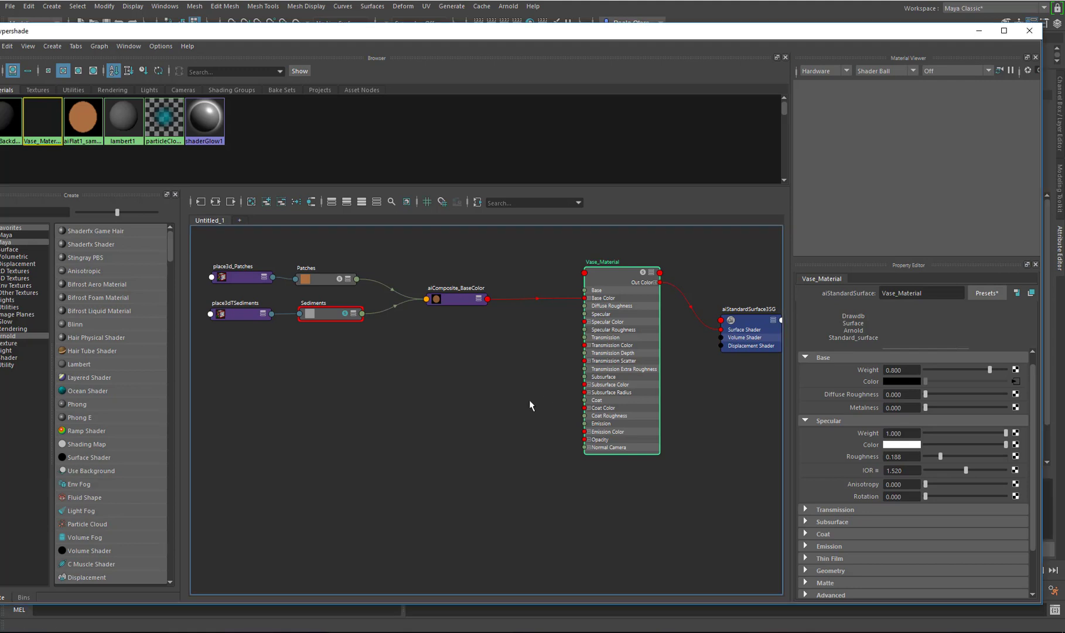
left_click(978, 31)
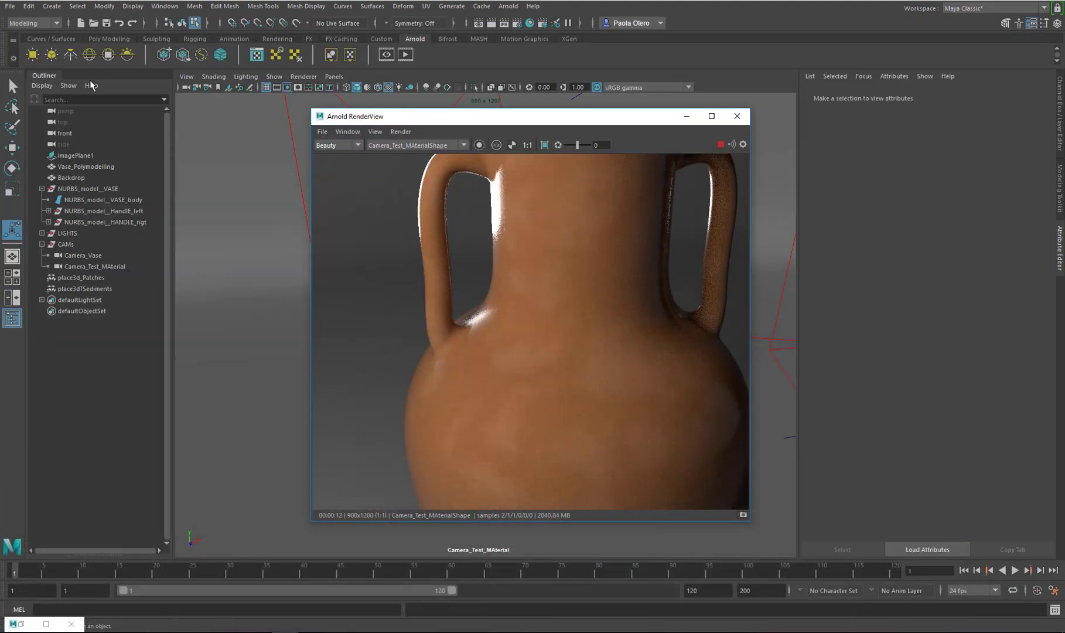
left_click(107, 25)
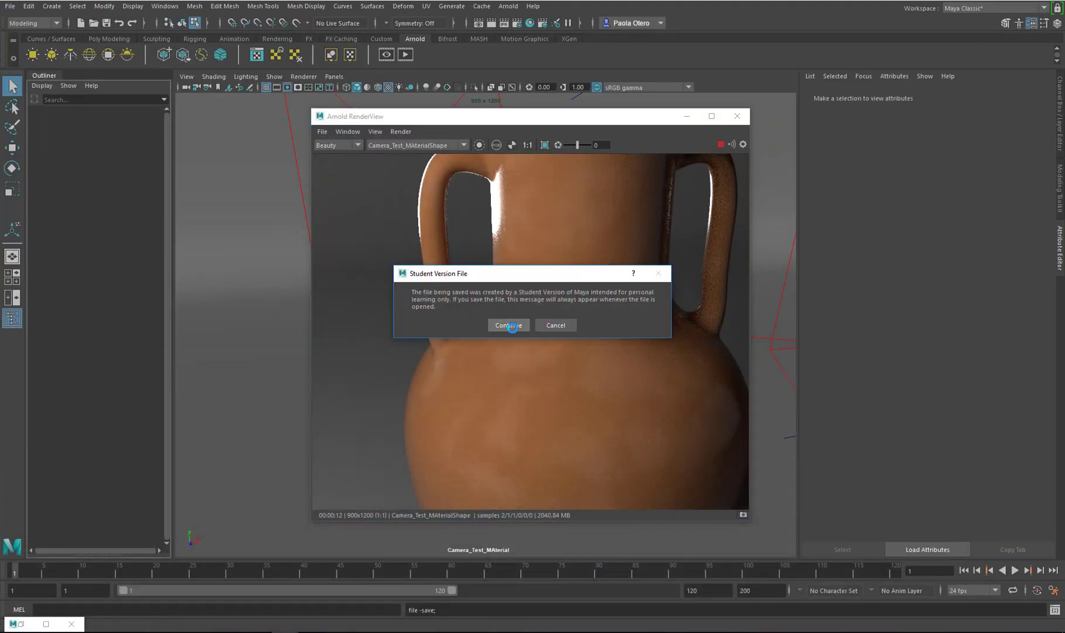
left_click(509, 325)
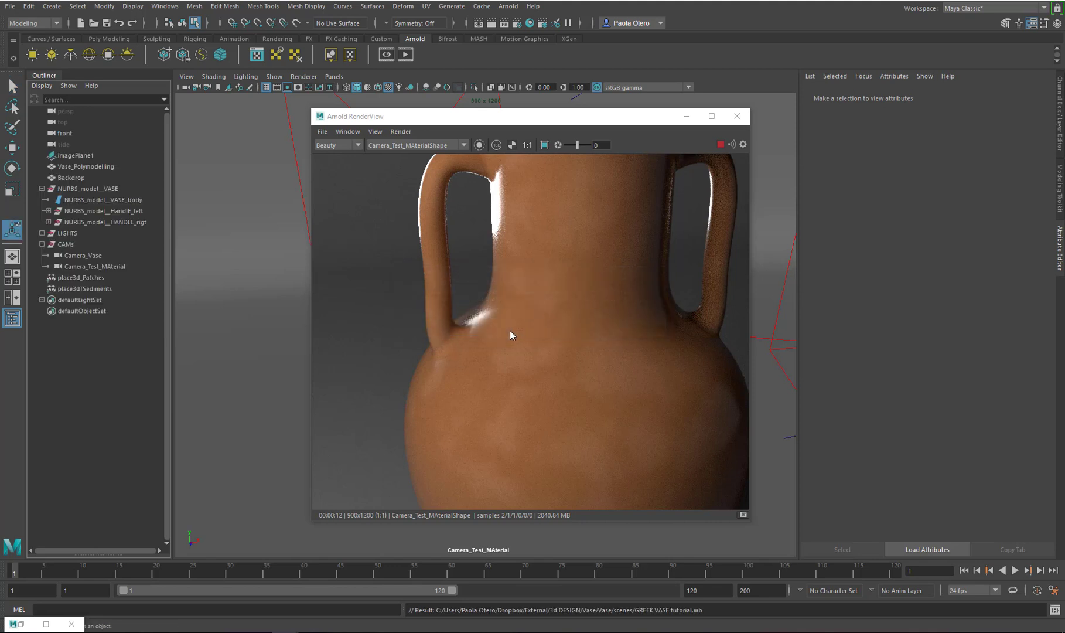